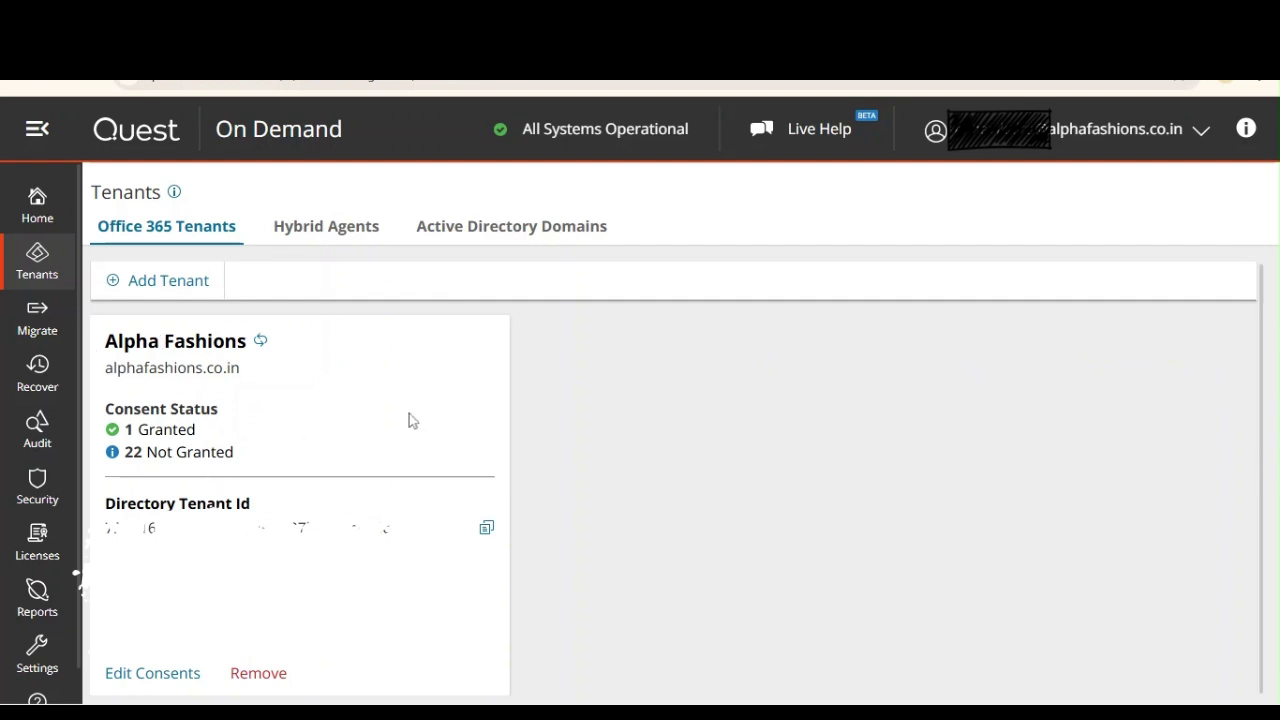
# Open the consent settings of the Alpha Fashions tenant and review the General Information, Core and Audit sections
pyautogui.click(155, 674)
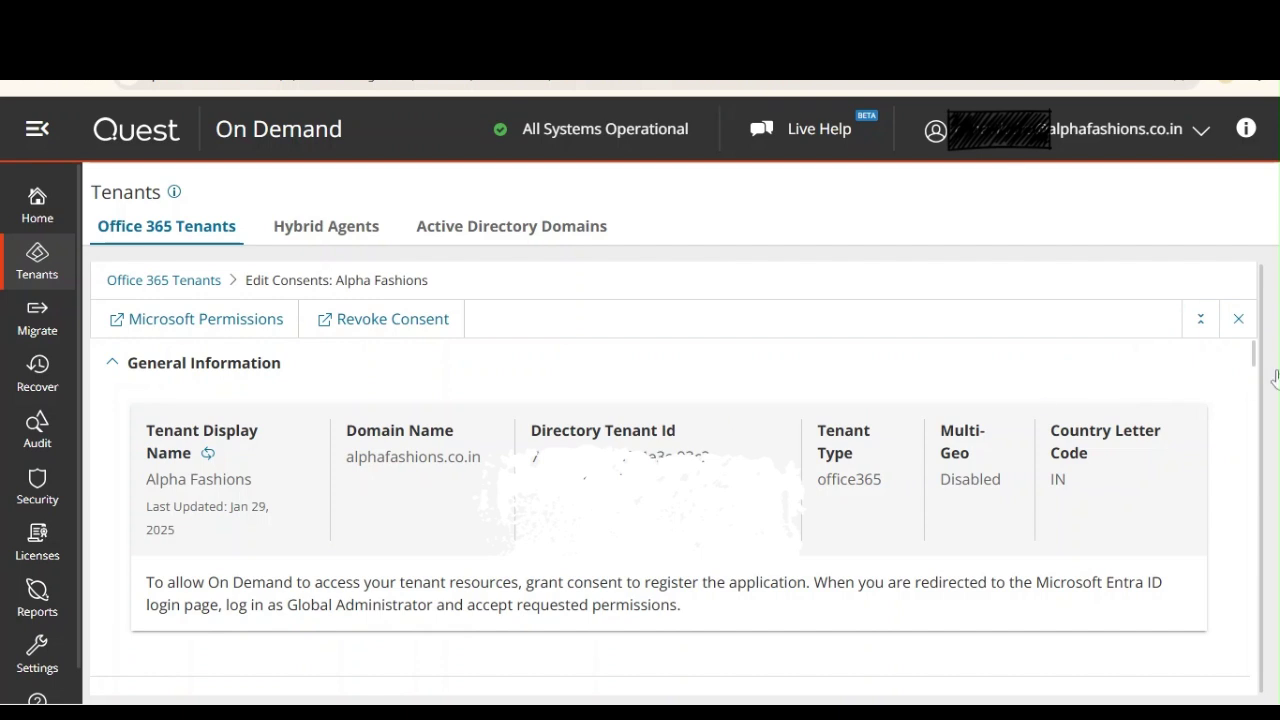
pyautogui.moveTo(1252, 358); pyautogui.dragTo(1258, 393)
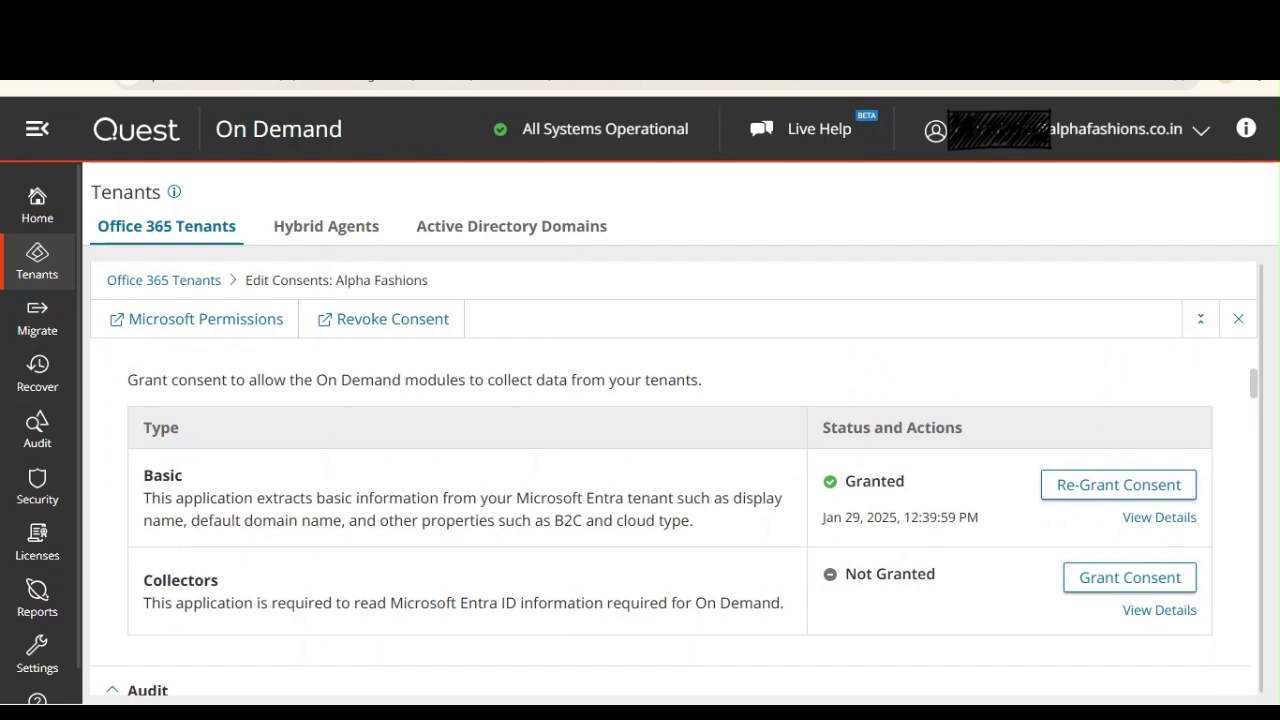
pyautogui.moveTo(1256, 392)
pyautogui.mouseDown()
pyautogui.moveTo(1260, 421)
pyautogui.moveTo(1266, 387)
pyautogui.mouseUp()
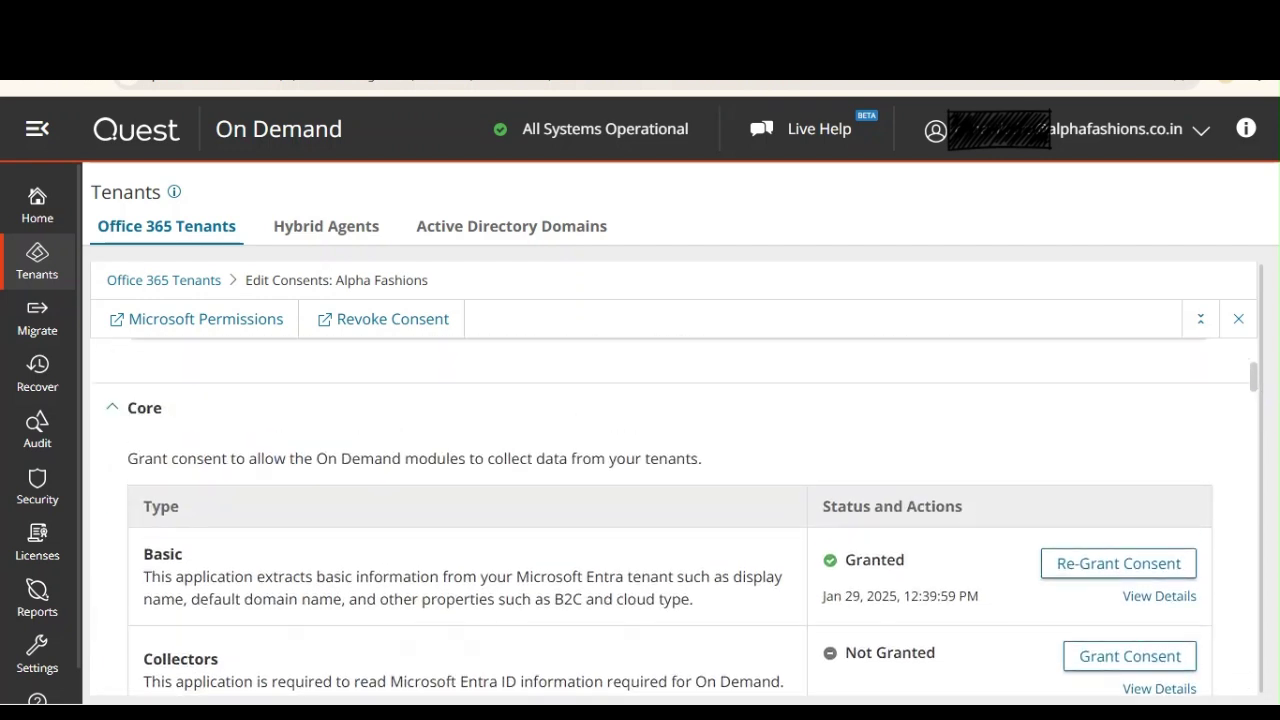
pyautogui.moveTo(1266, 387); pyautogui.dragTo(1268, 418)
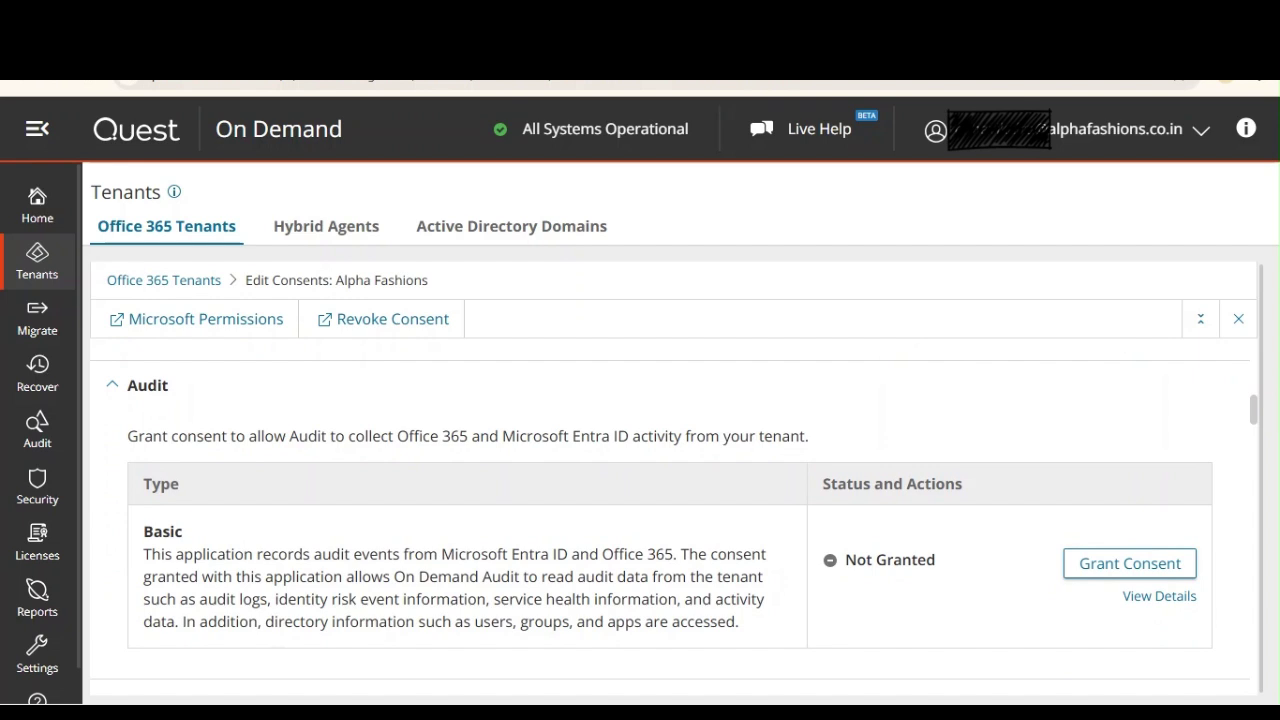
pyautogui.moveTo(1268, 418); pyautogui.dragTo(1270, 360)
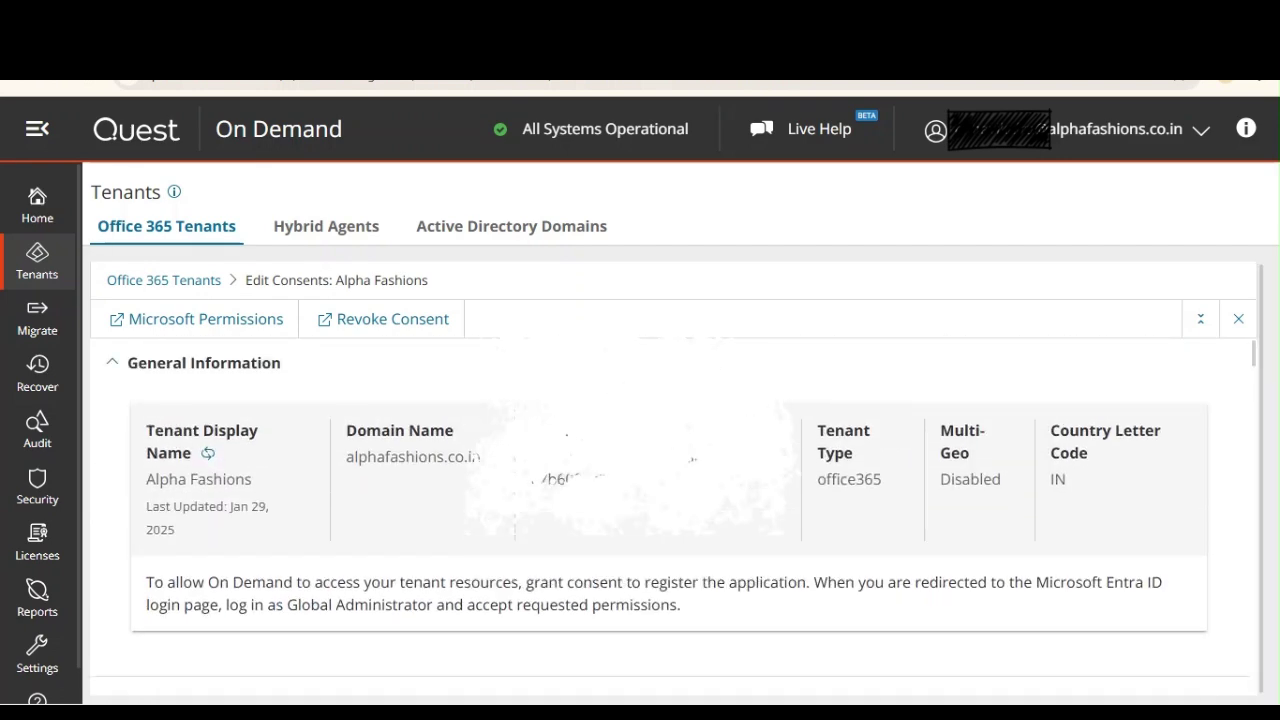
# Open the Microsoft Entra admin center home page for Alpha Fashions in a new browser tab
pyautogui.hotkey('ctrl', 't')
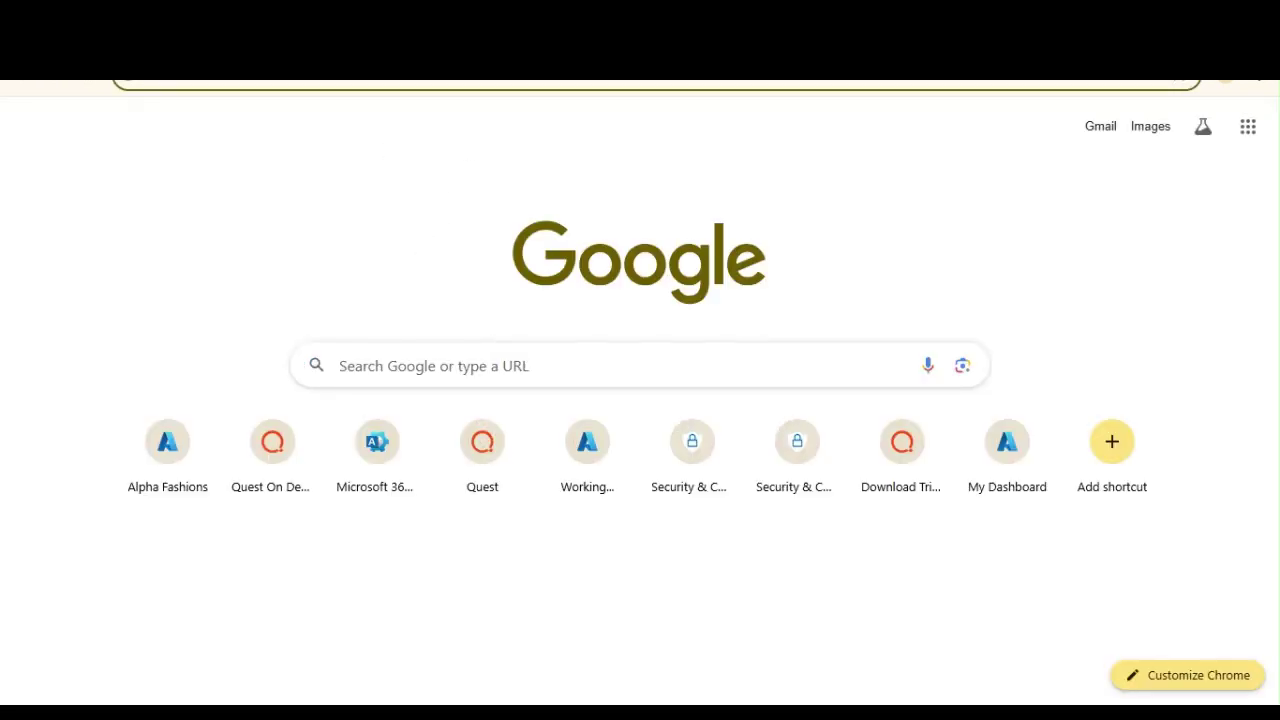
pyautogui.write('entr')
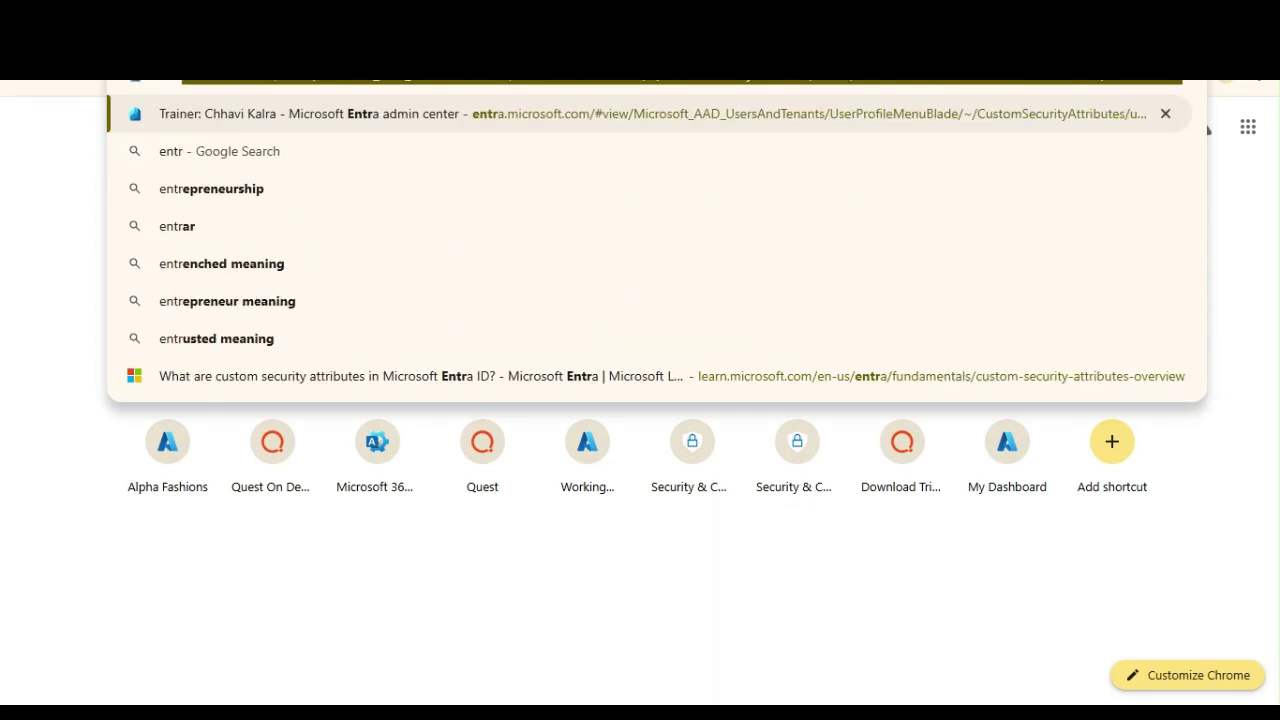
pyautogui.press('Right')
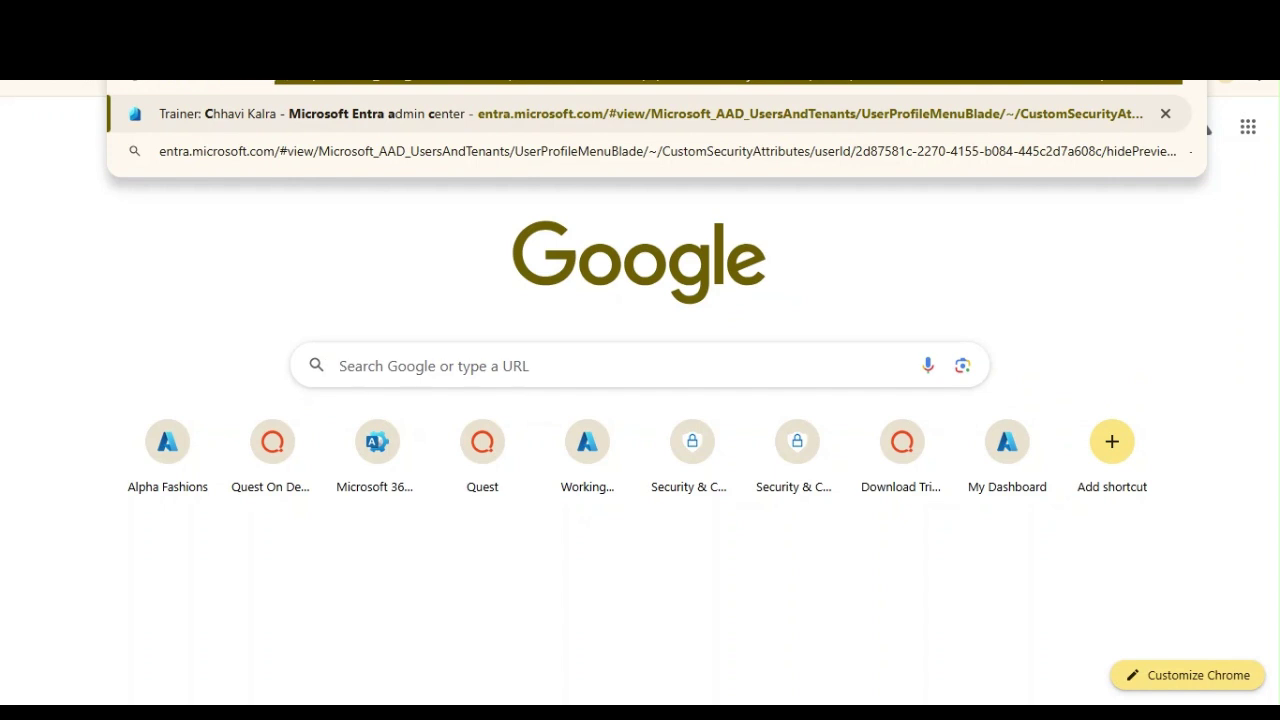
pyautogui.press('BackSpace')
pyautogui.press('Escape')
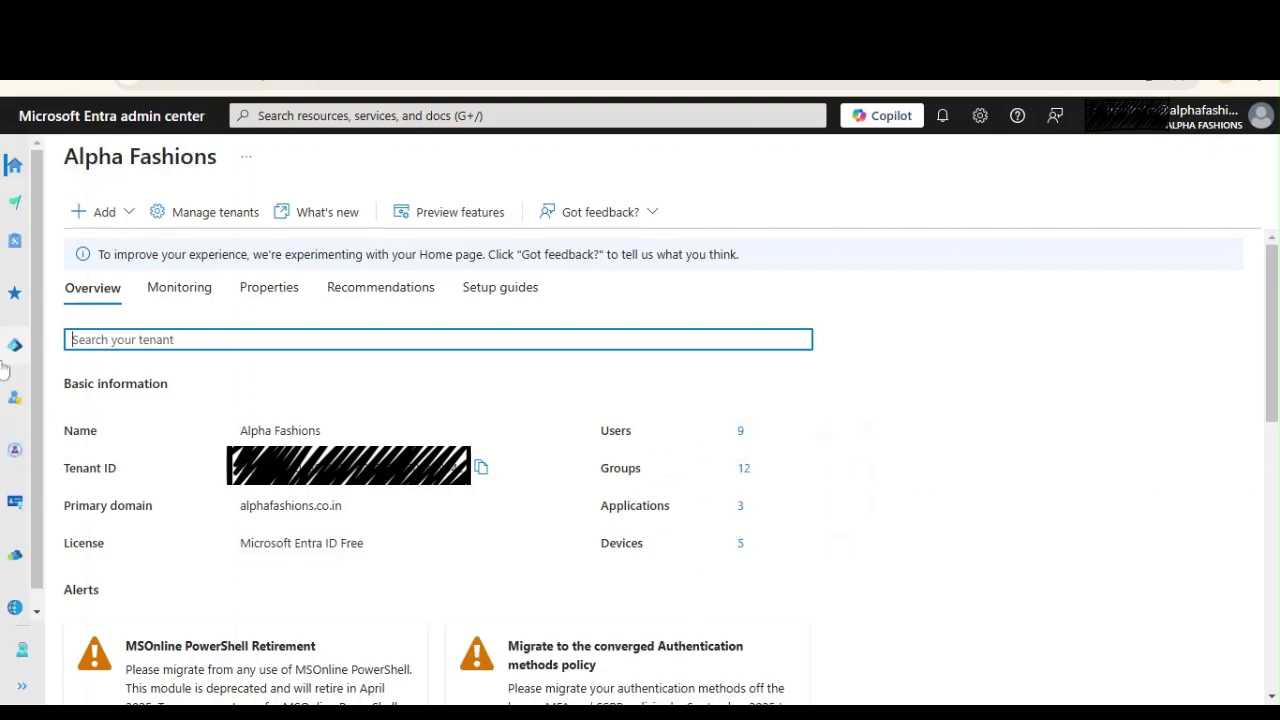
# Check the app registrations under Identity and open the list of all enterprise applications
pyautogui.click(20, 690)
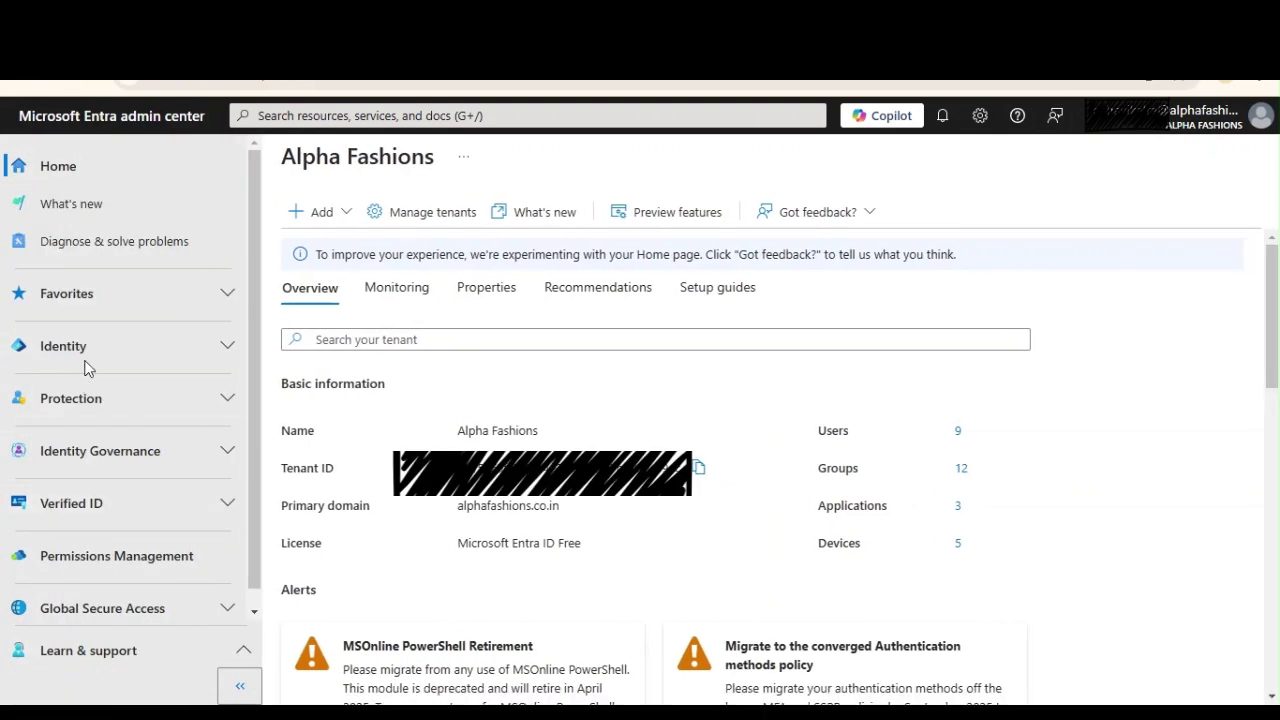
pyautogui.click(97, 340)
pyautogui.click(150, 546)
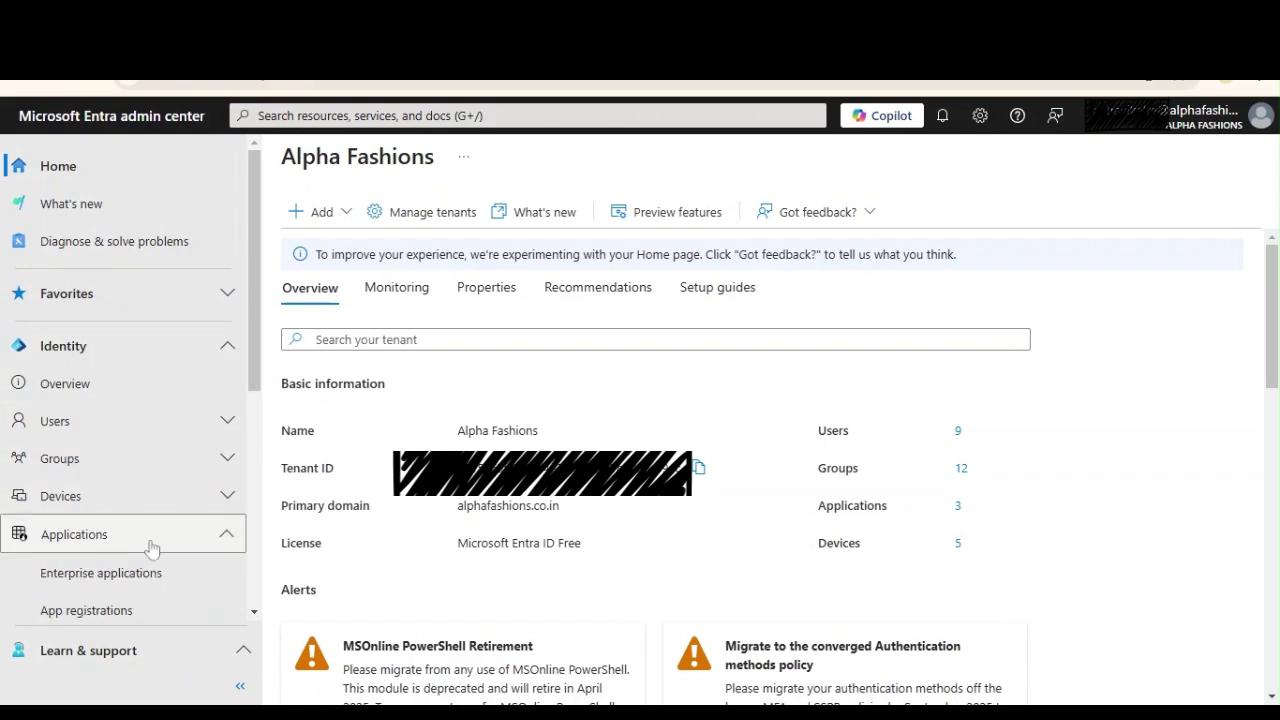
pyautogui.click(128, 609)
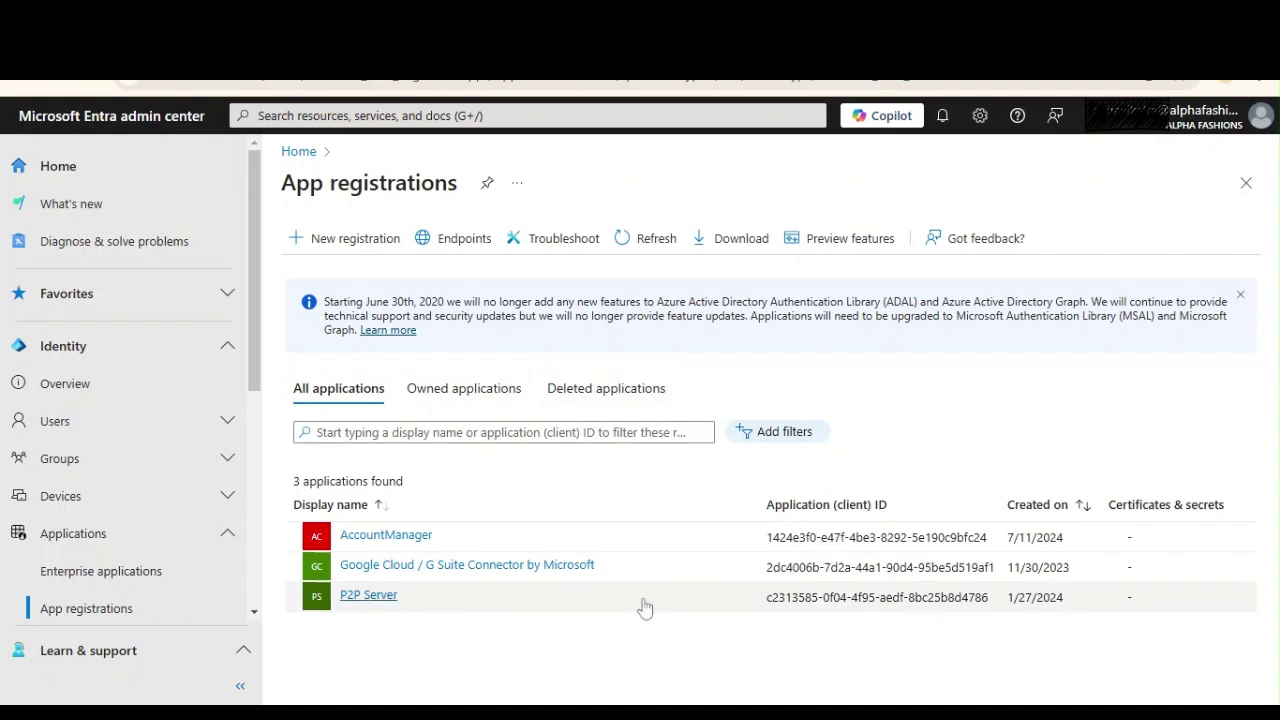
pyautogui.click(116, 582)
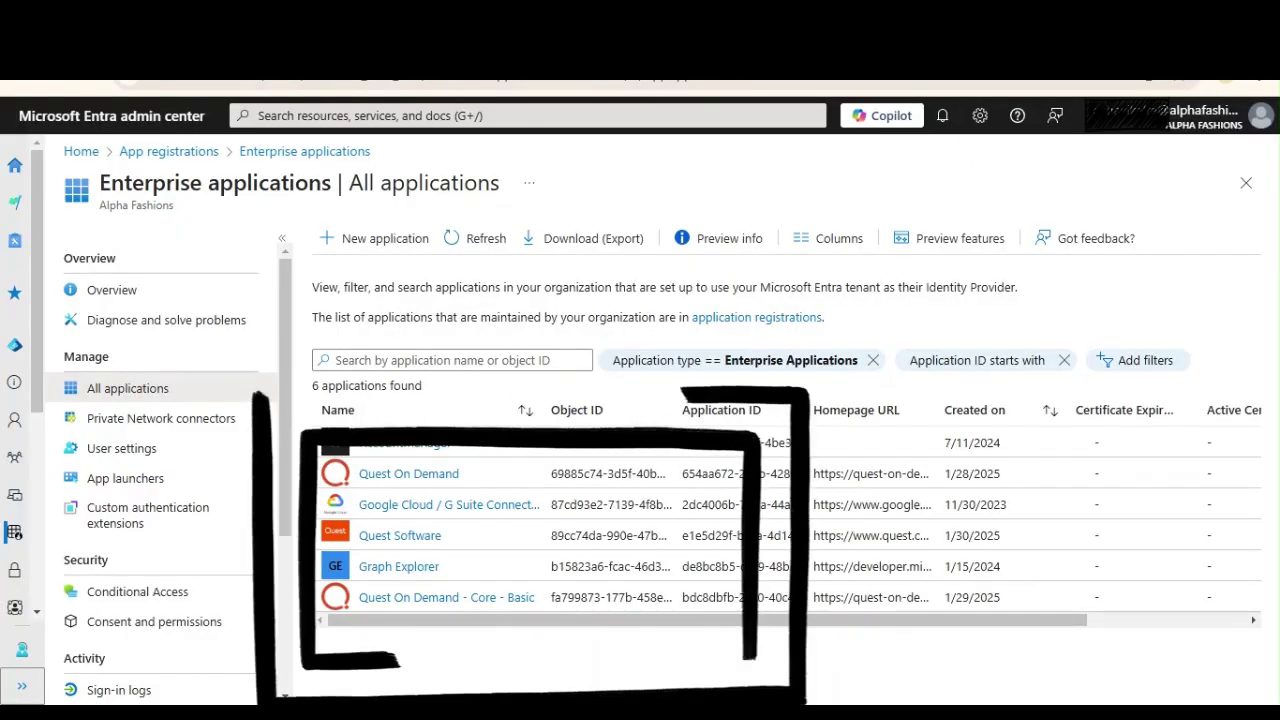
pyautogui.moveTo(100, 183); pyautogui.dragTo(330, 183)
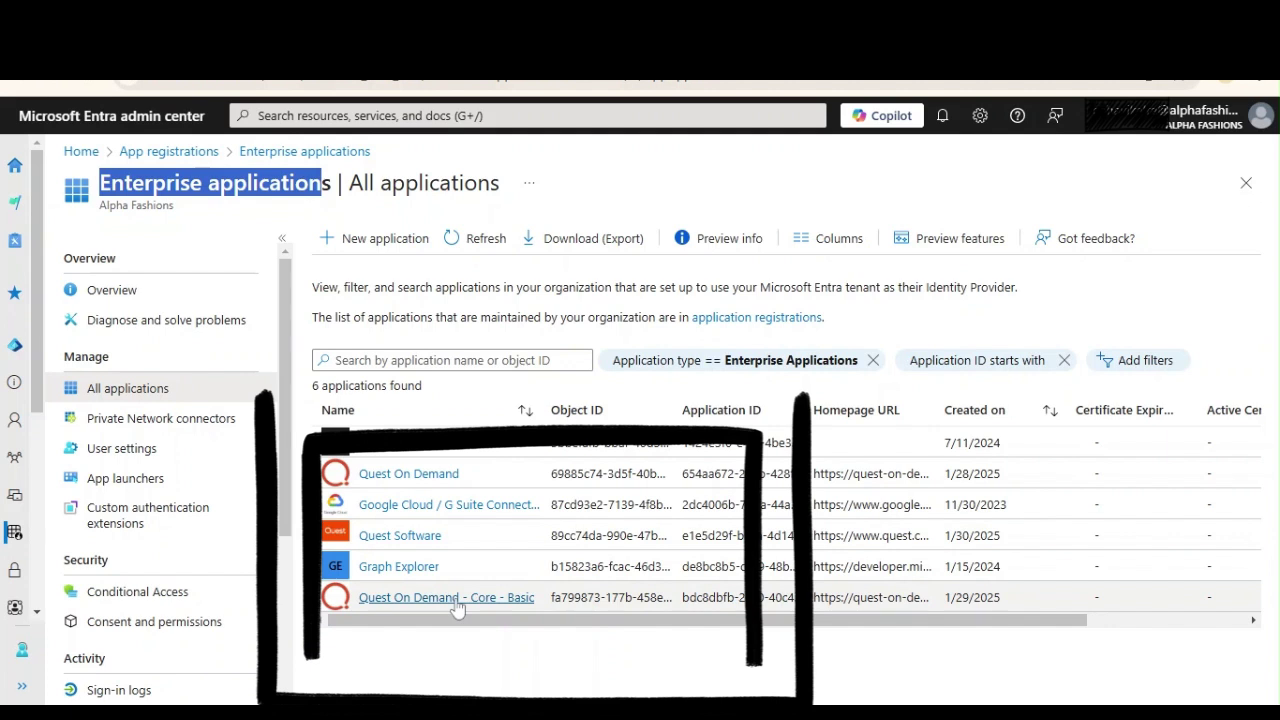
# Review the admin-consented permissions of the Quest On Demand enterprise application
pyautogui.click(426, 478)
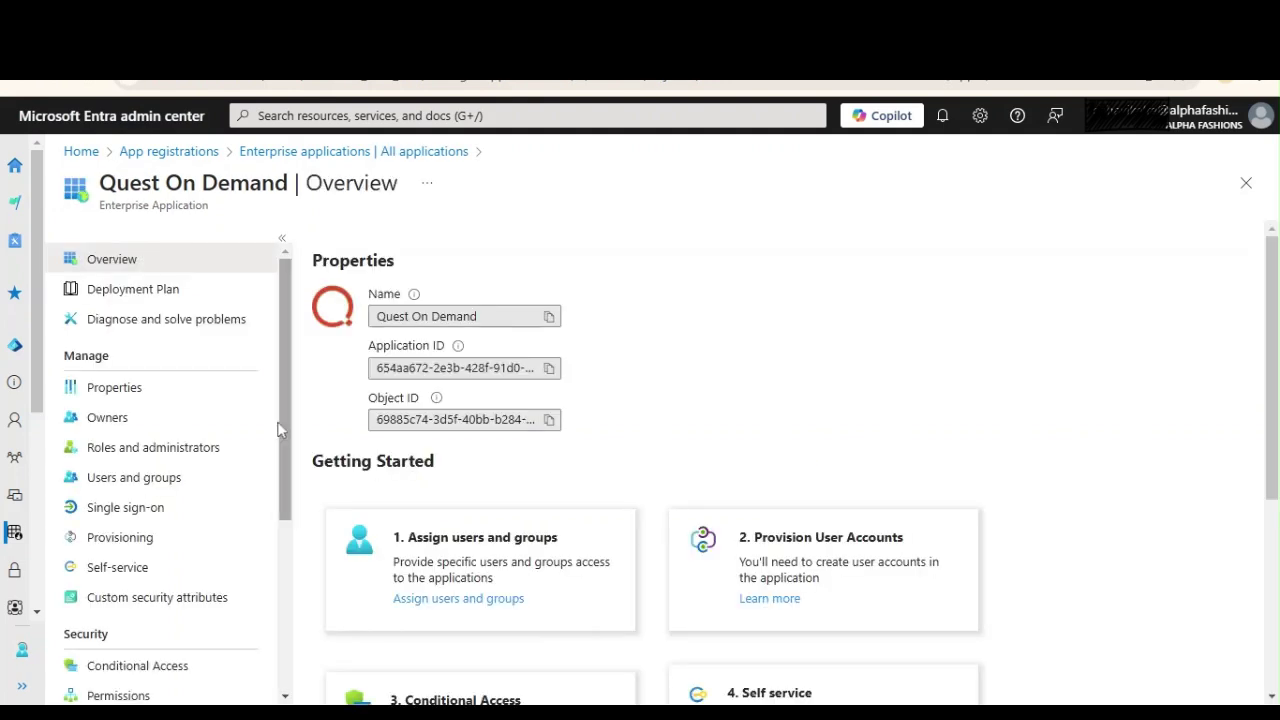
pyautogui.moveTo(283, 319); pyautogui.dragTo(281, 432)
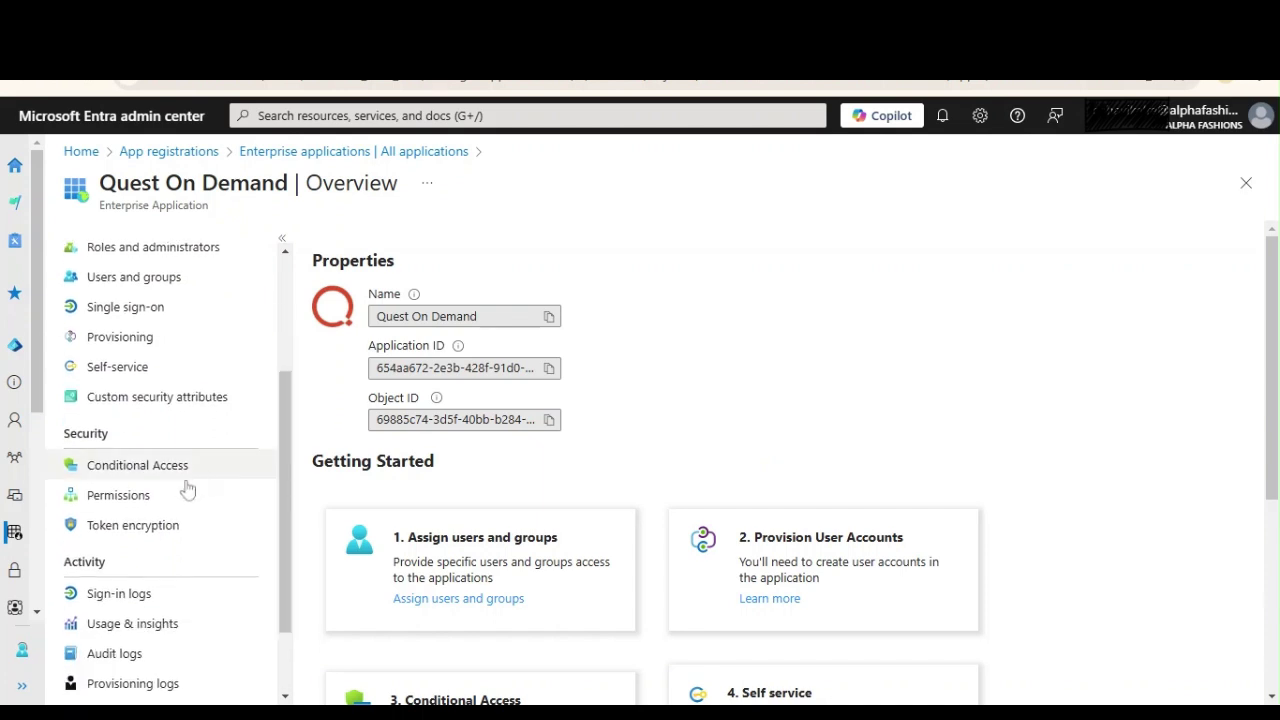
pyautogui.click(176, 496)
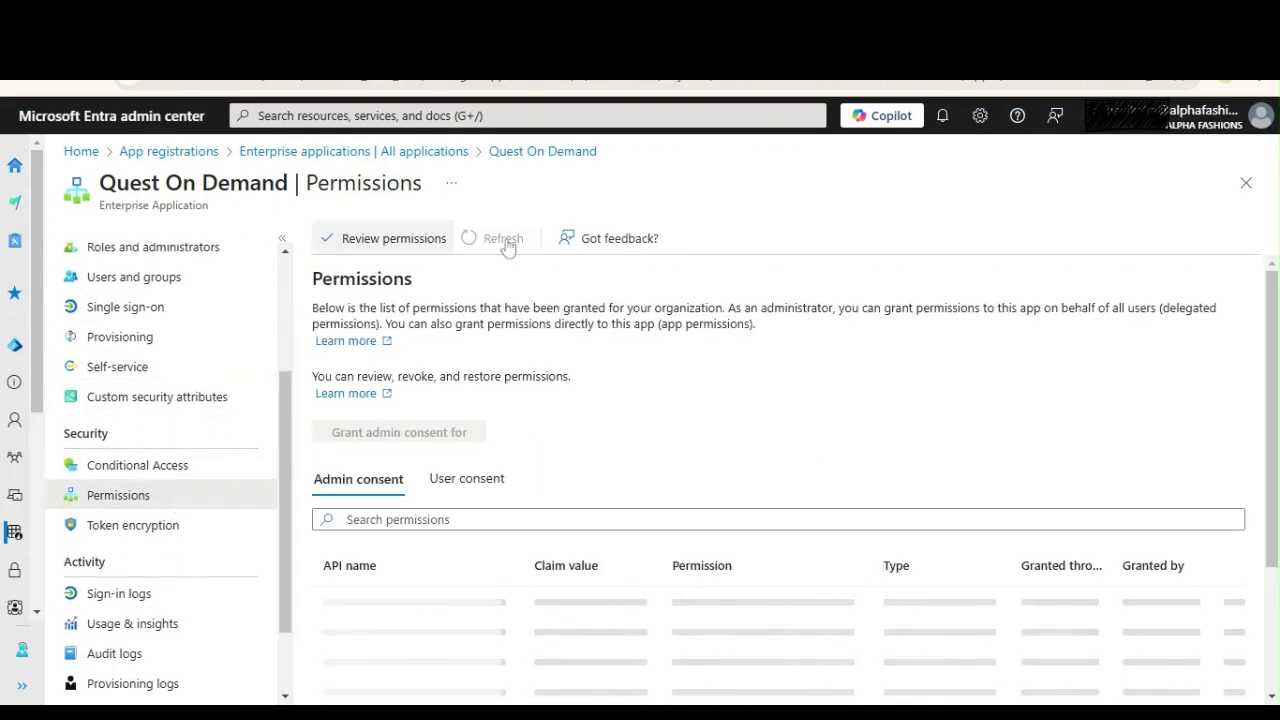
pyautogui.moveTo(1276, 373); pyautogui.dragTo(1276, 398)
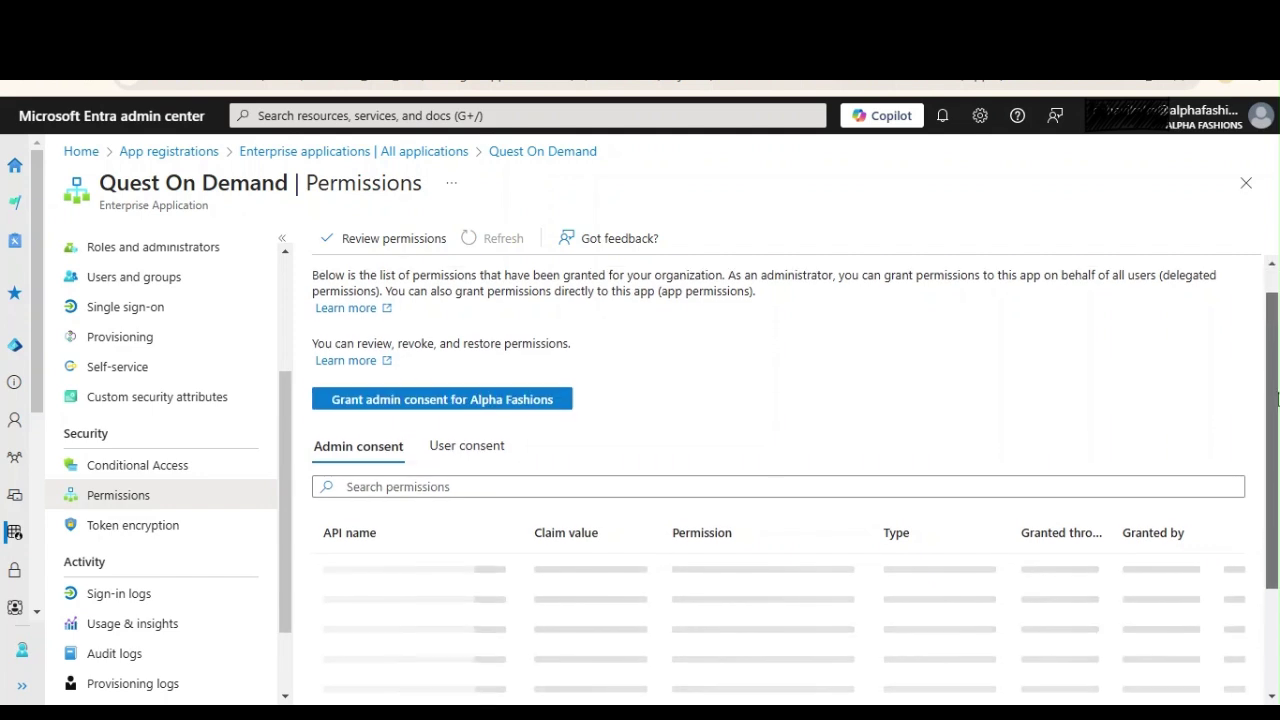
pyautogui.scroll(-1, 1276, 398)
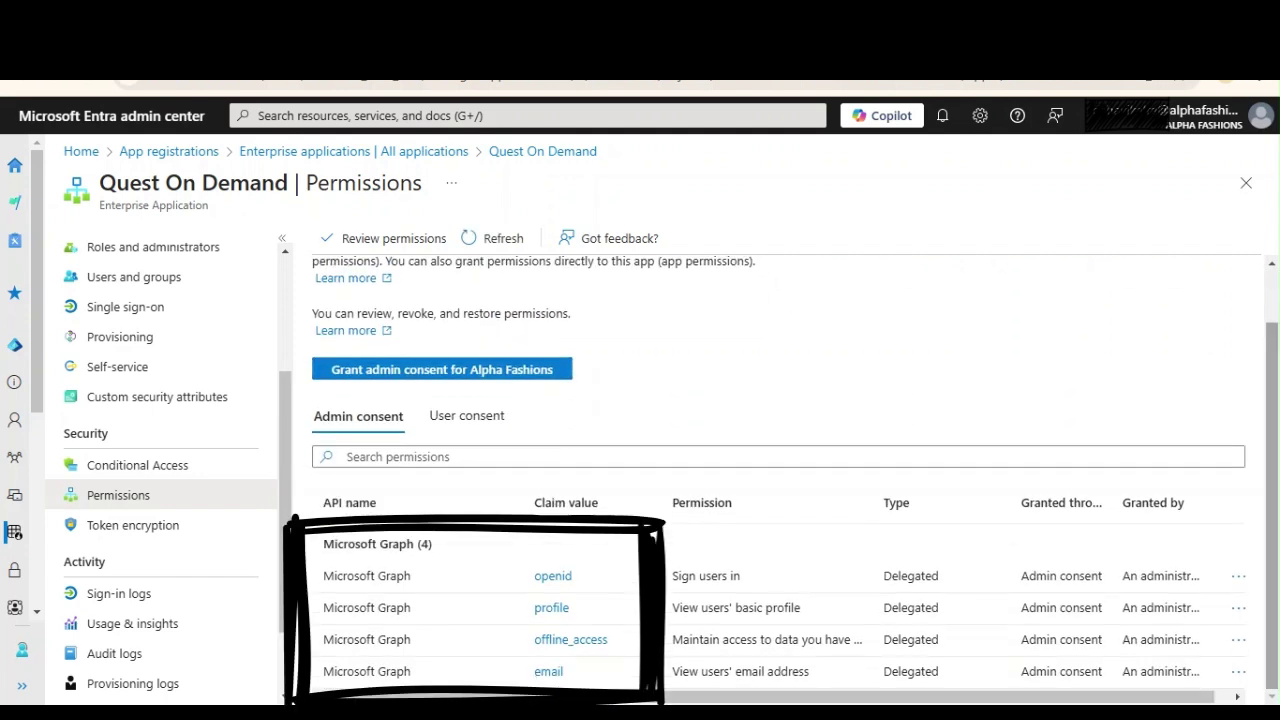
# Review the admin-consented permissions of the Quest On Demand - Core - Basic enterprise application
pyautogui.click(429, 153)
pyautogui.click(456, 598)
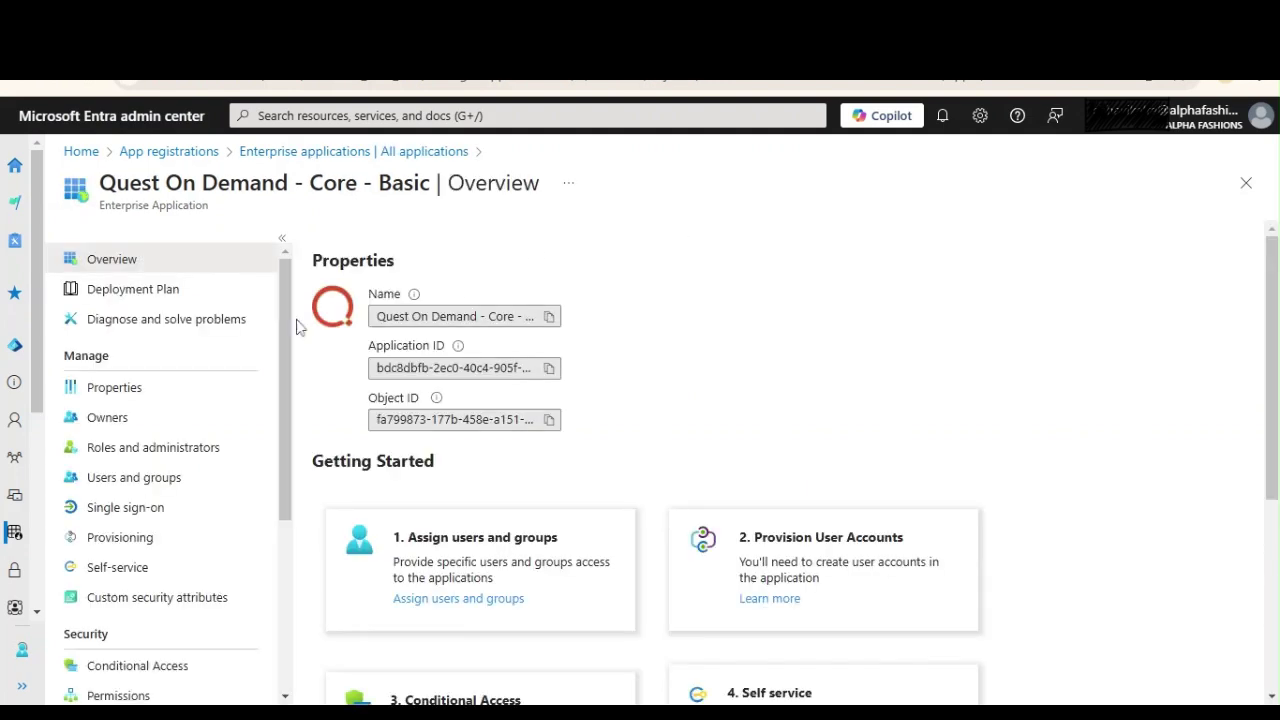
pyautogui.scroll(-5, 280, 400)
pyautogui.click(168, 440)
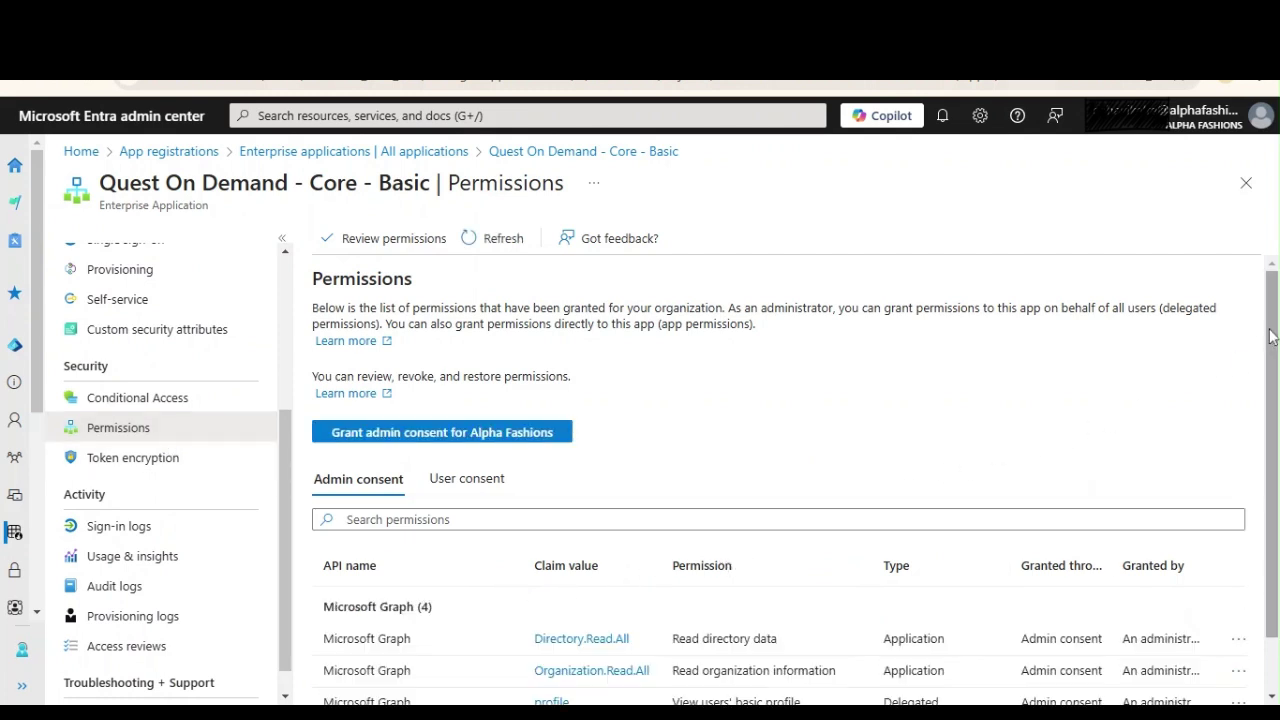
pyautogui.scroll(-1, 1272, 337)
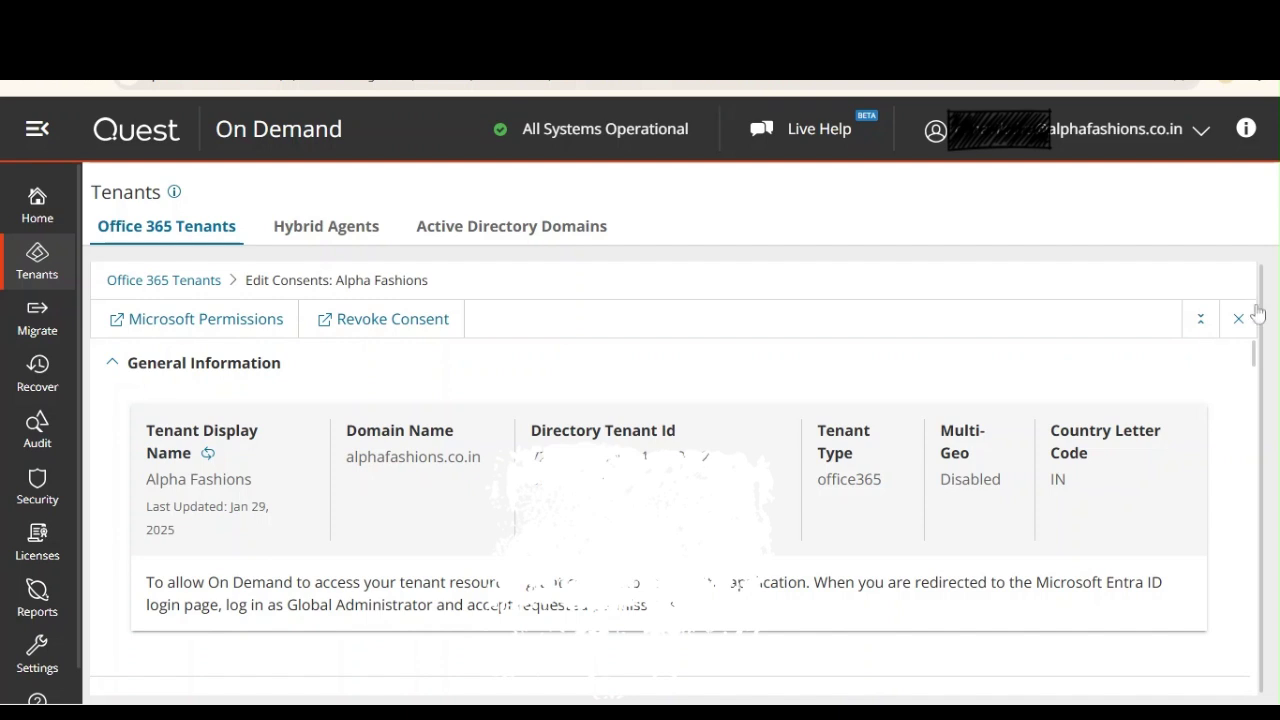
# Switch back to Quest On Demand, collapse General Information and read the description of the Core Basic consent
pyautogui.scroll(-3, 1252, 362)
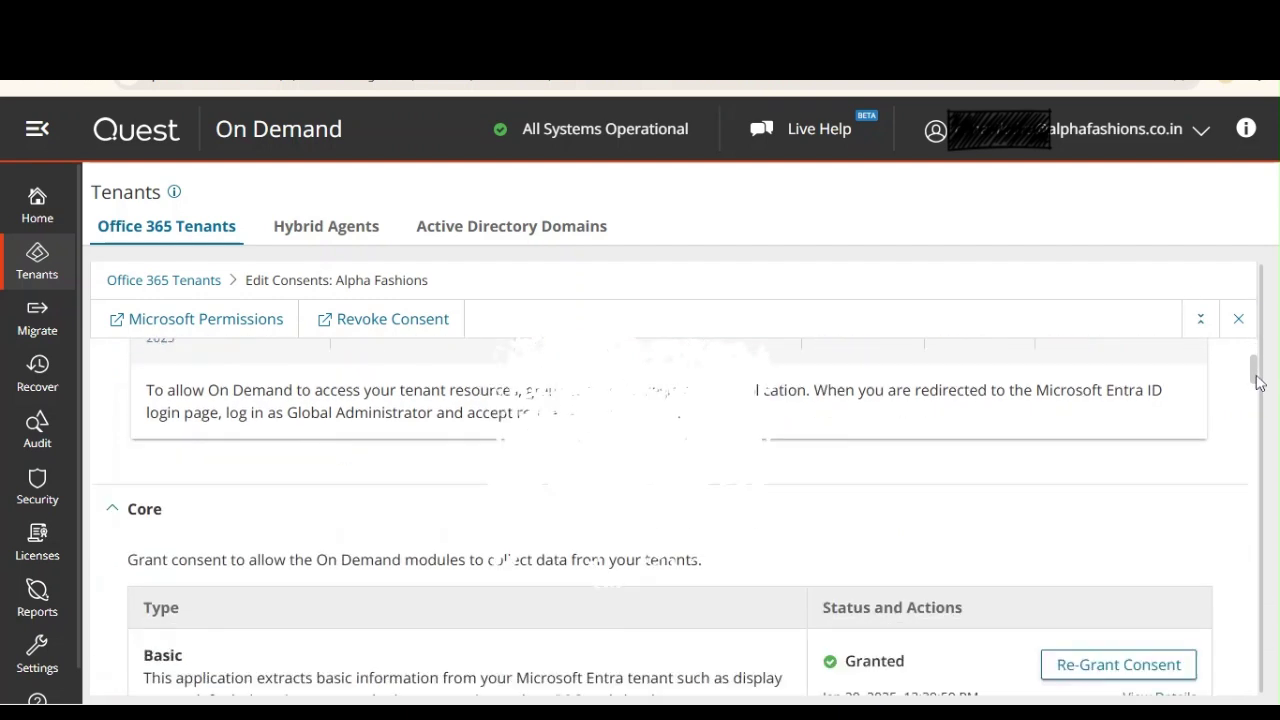
pyautogui.scroll(3, 1252, 360)
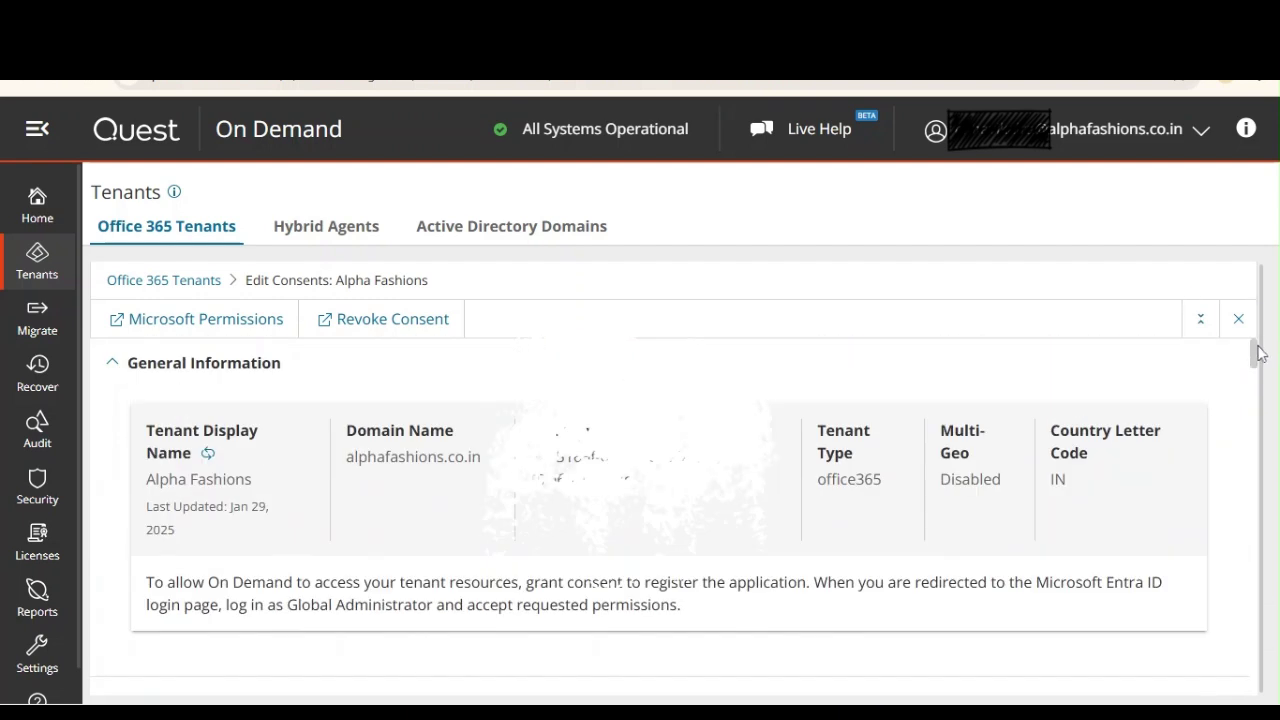
pyautogui.click(113, 366)
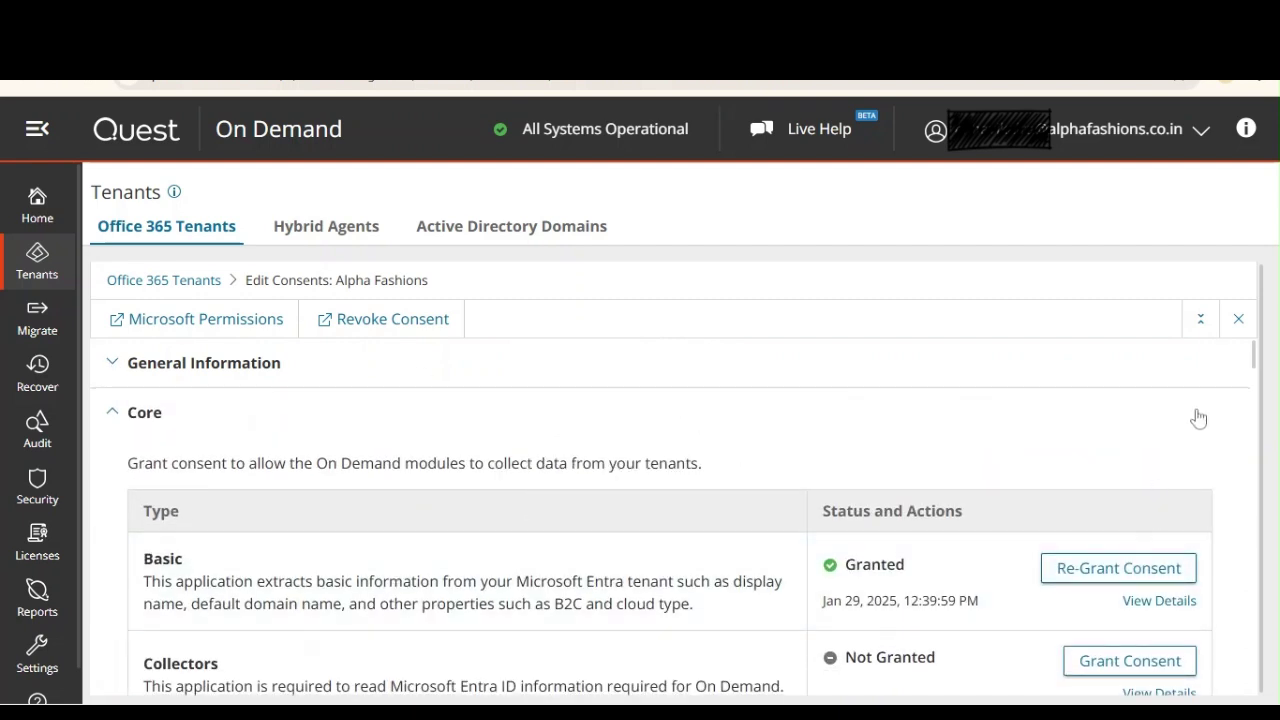
pyautogui.scroll(-1, 1257, 360)
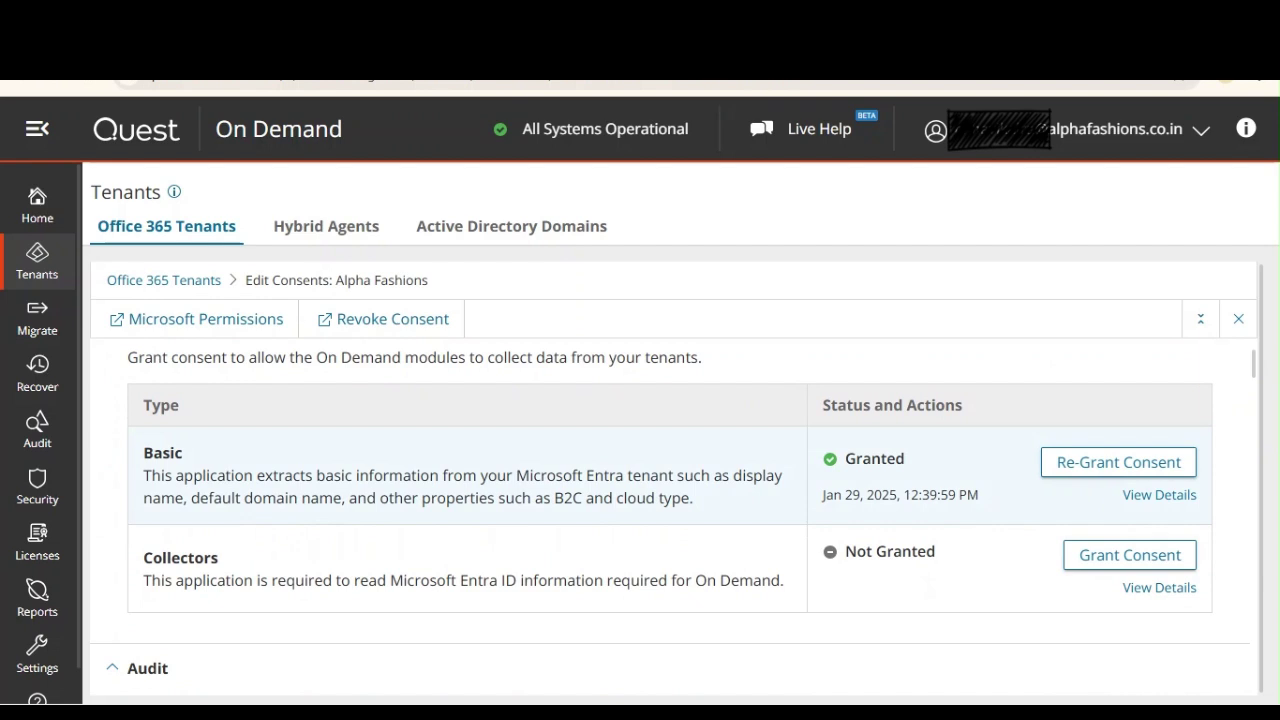
pyautogui.moveTo(203, 475); pyautogui.dragTo(856, 477)
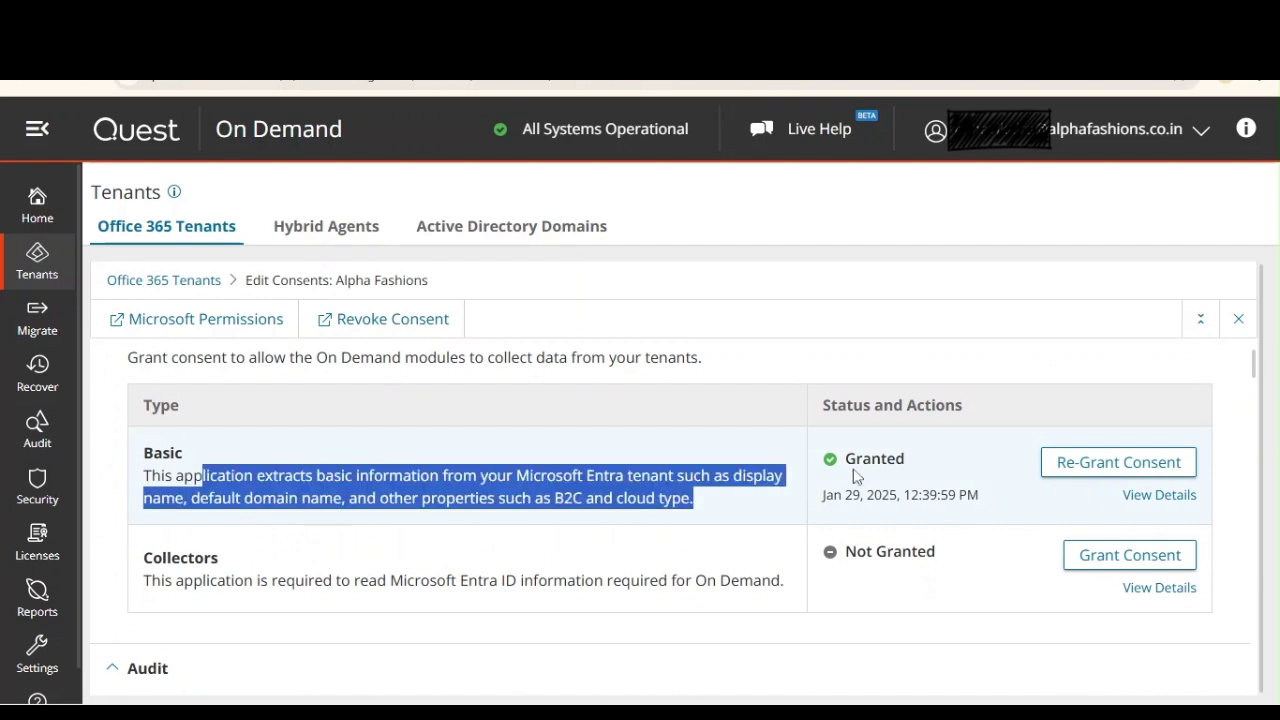
# Examine the details of the Core Basic consent, paging through all its permissions, and close them
pyautogui.click(1140, 497)
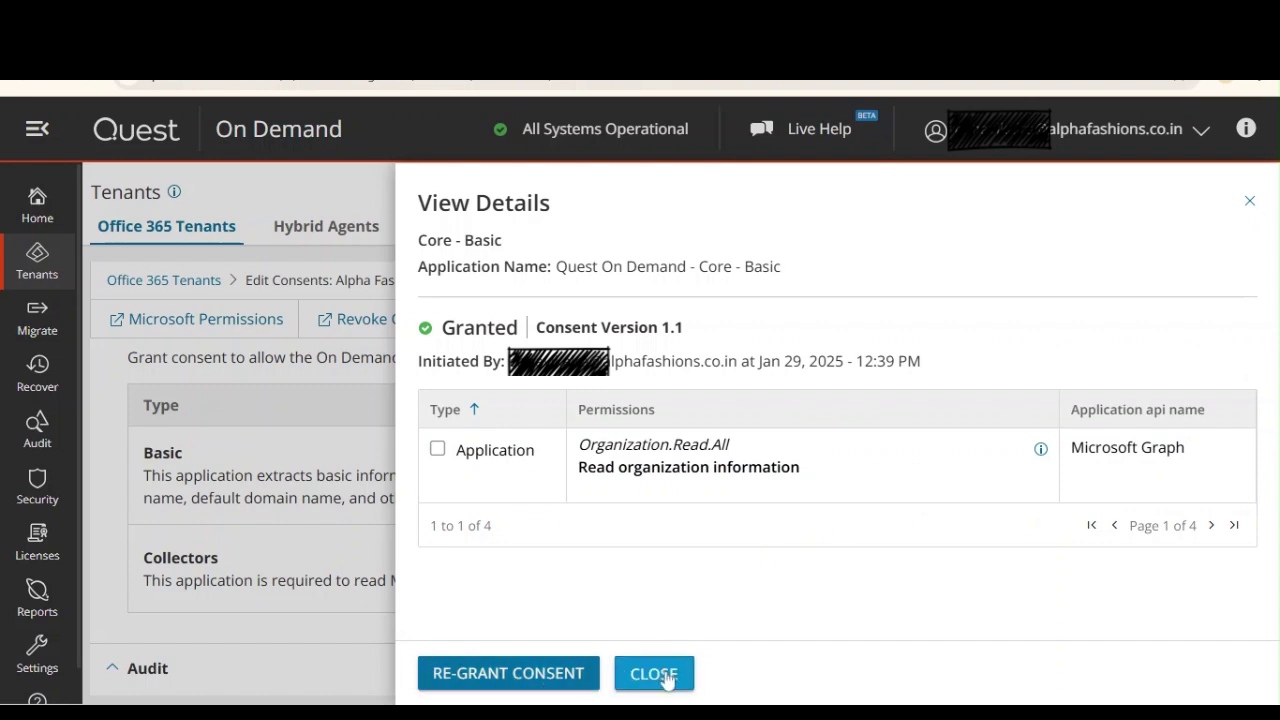
pyautogui.click(1212, 528)
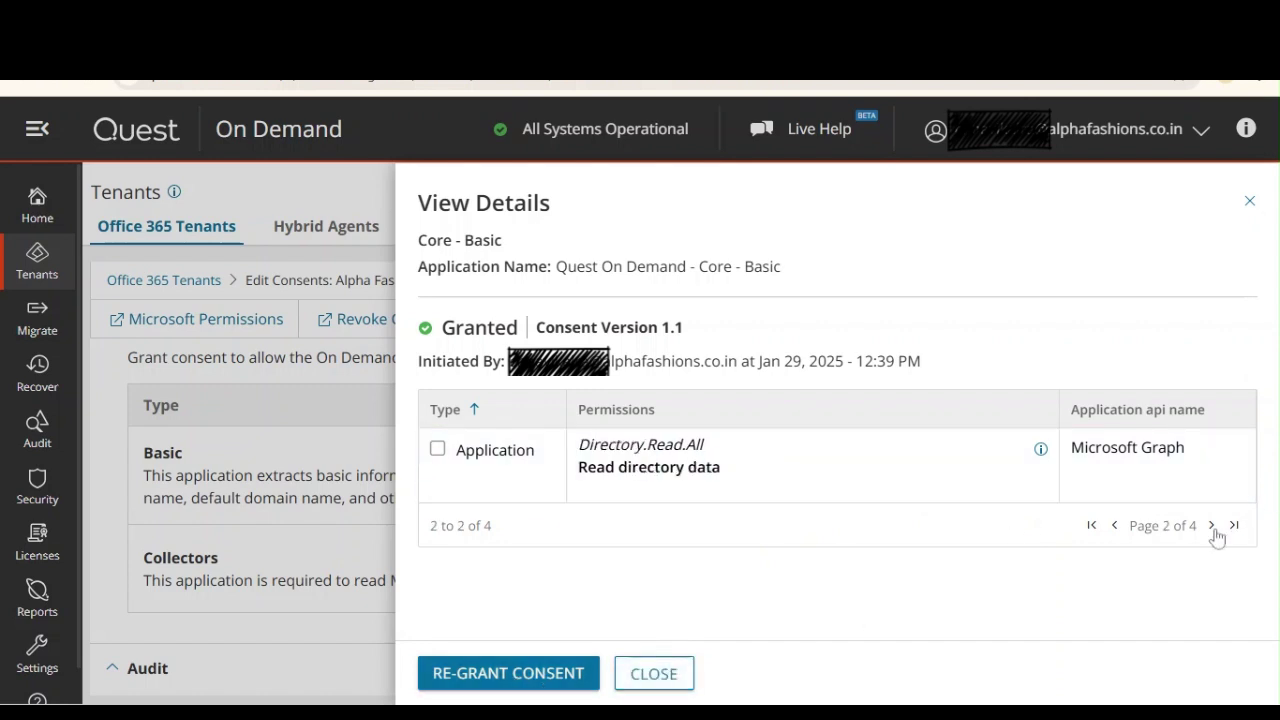
pyautogui.click(1212, 528)
pyautogui.click(1212, 528)
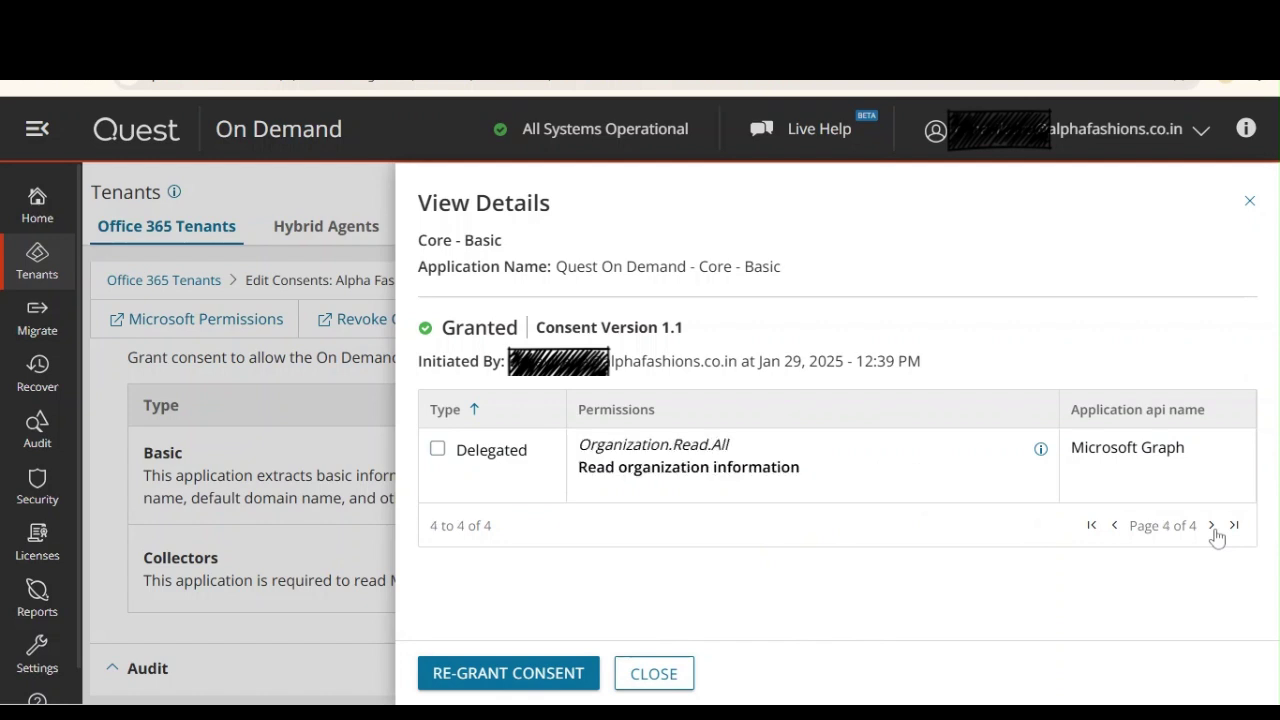
pyautogui.click(654, 674)
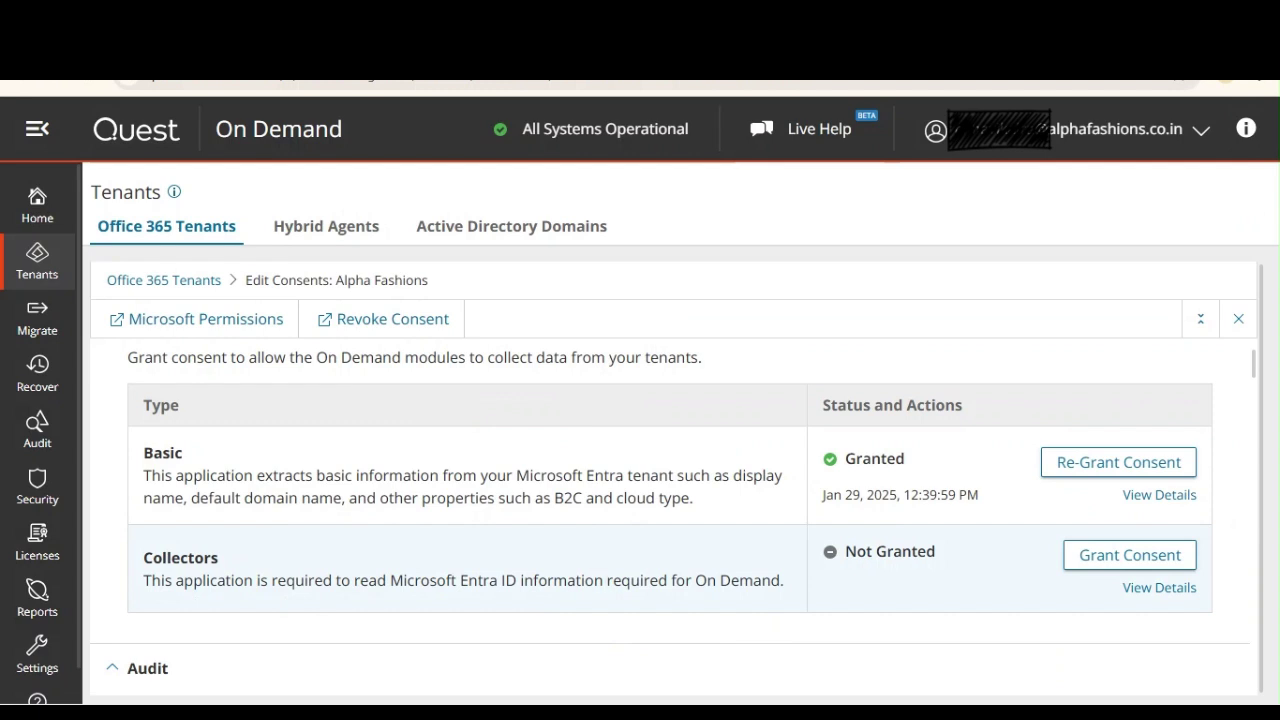
# Check the Core Collectors consent details and grant that consent with the signed-in administrator account, accepting the requested permissions
pyautogui.click(1166, 588)
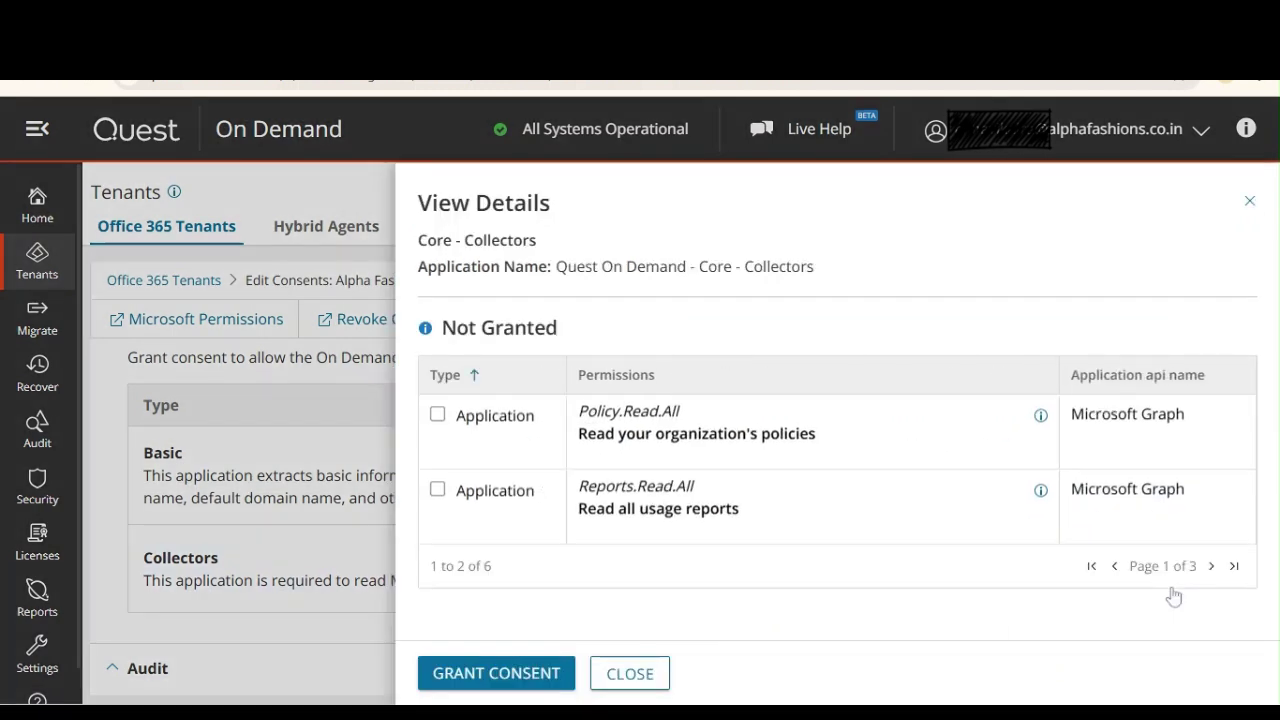
pyautogui.click(627, 673)
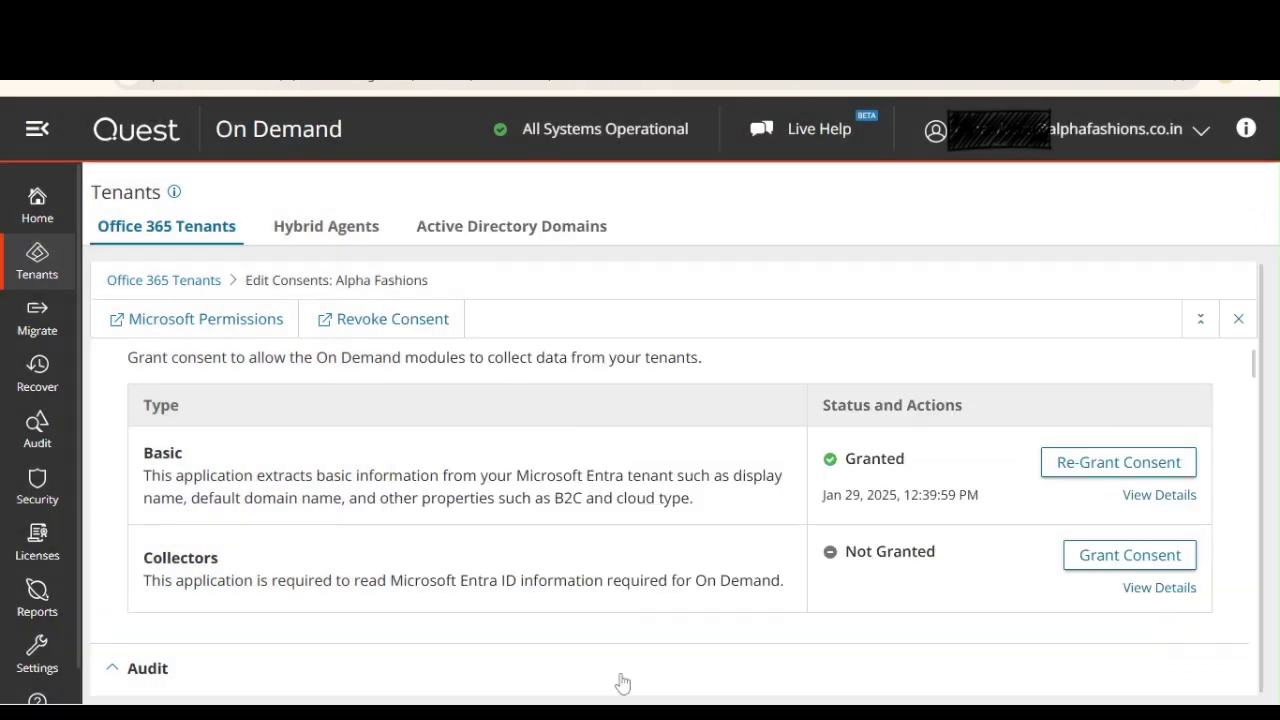
pyautogui.click(1128, 558)
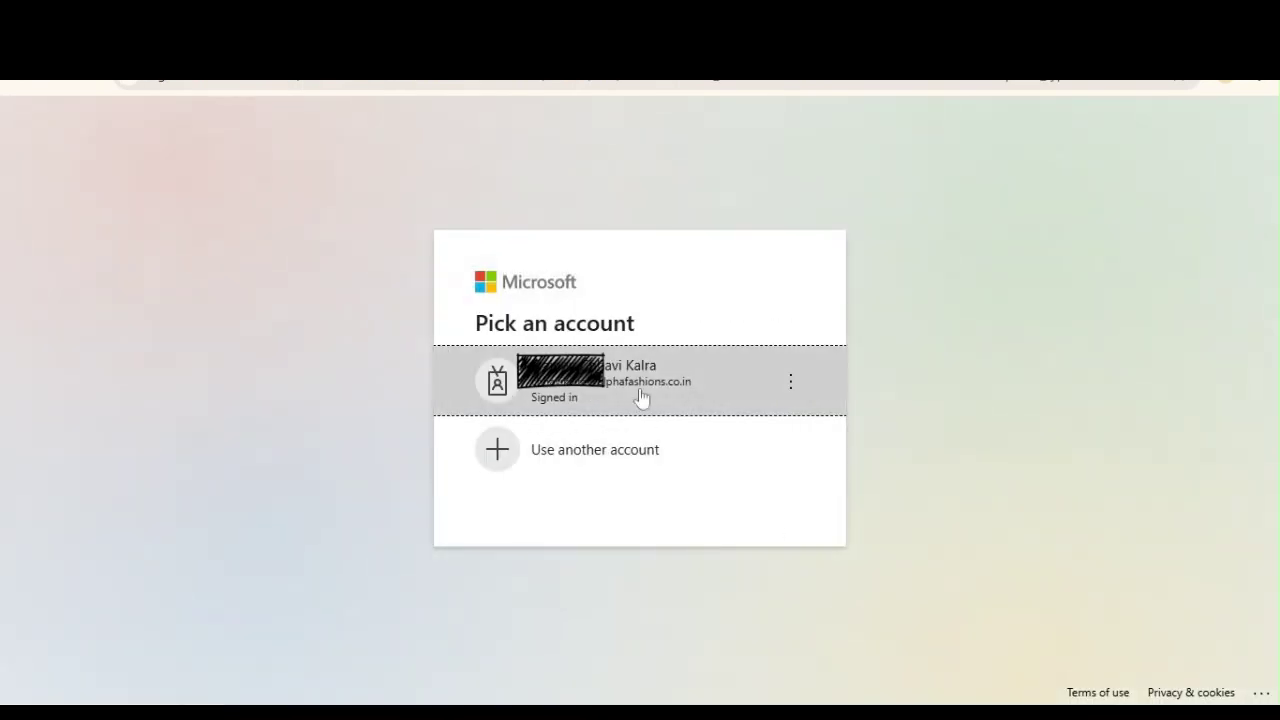
pyautogui.click(641, 397)
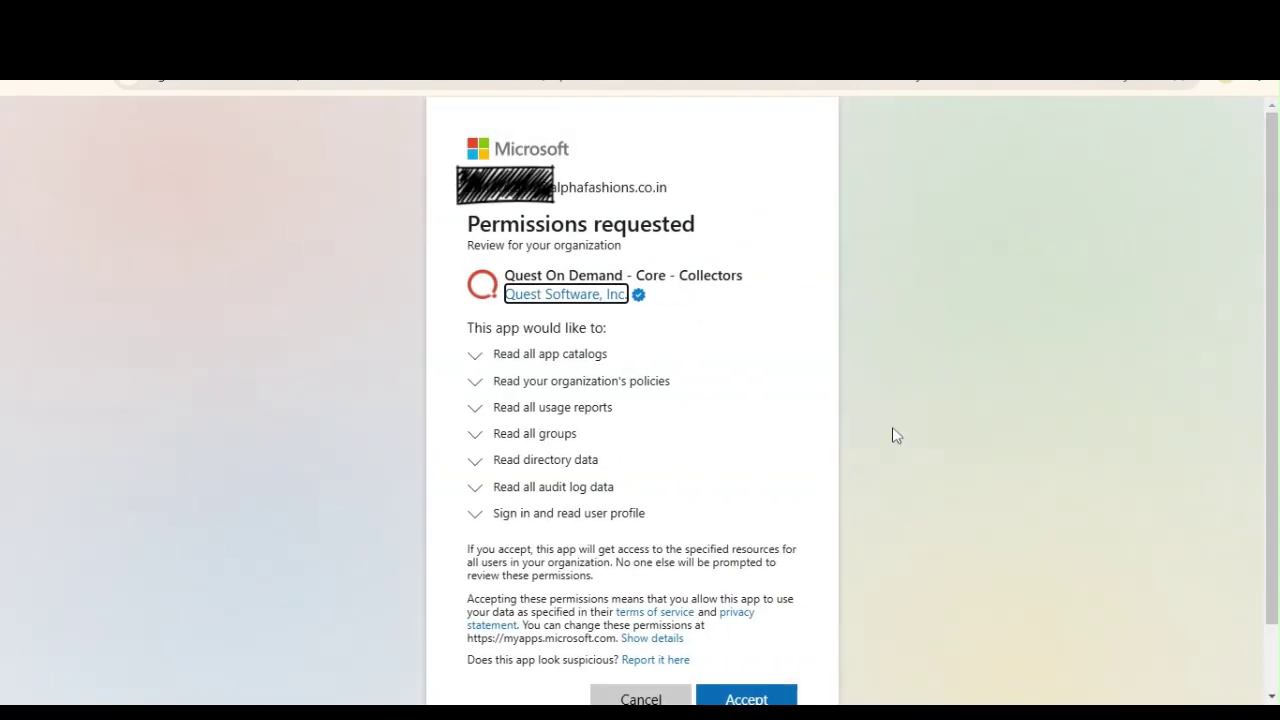
pyautogui.scroll(-1, 1066, 523)
pyautogui.click(758, 630)
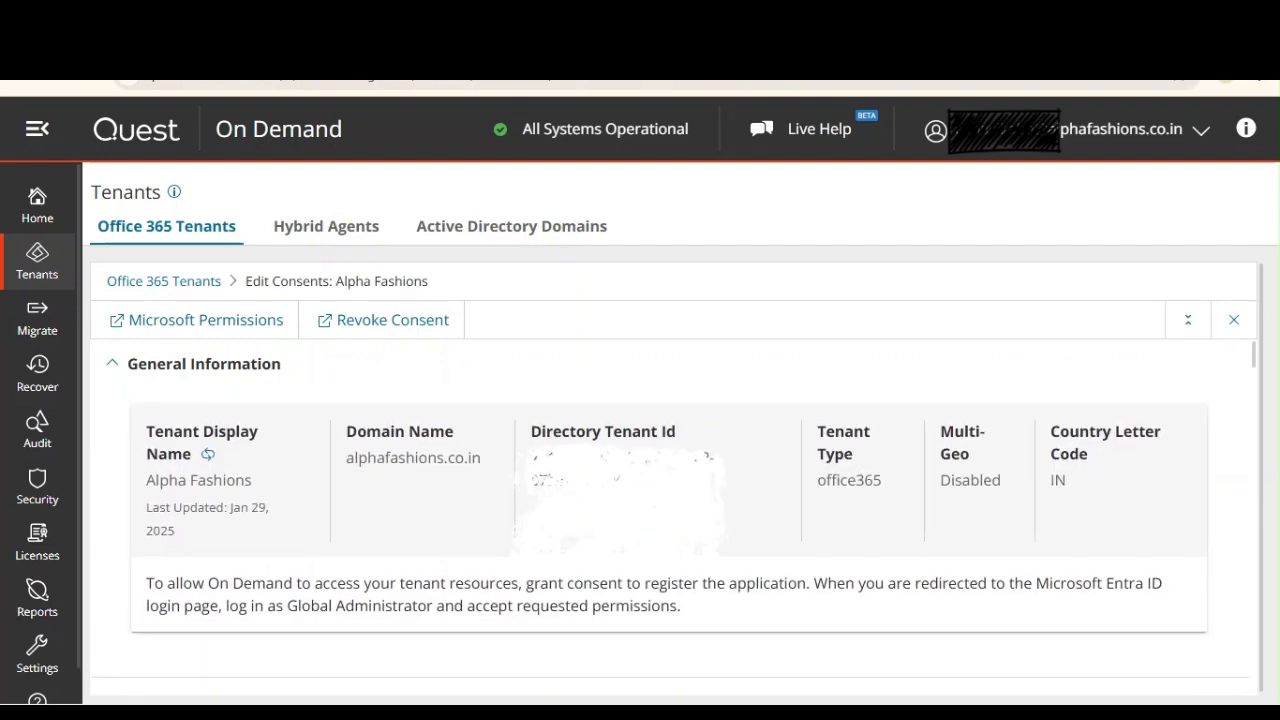
# Collapse General Information and Core, and read the description of the Migration Basic - Full consent
pyautogui.click(113, 364)
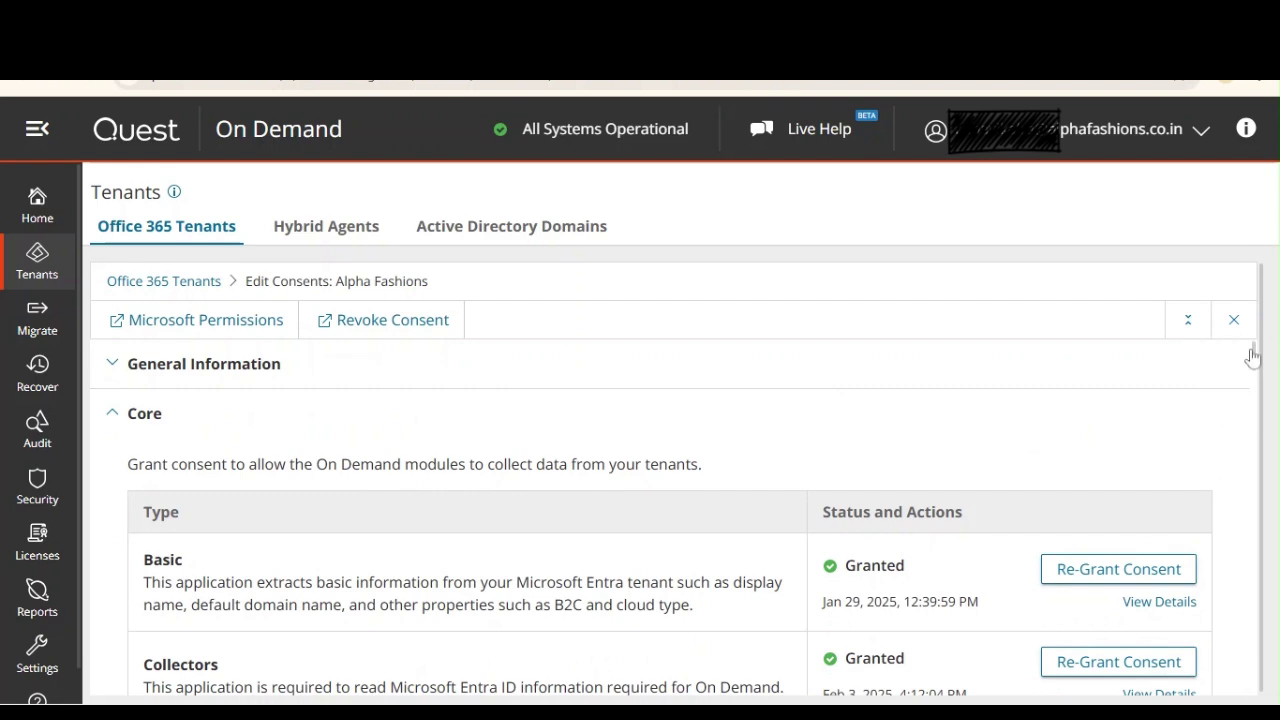
pyautogui.moveTo(1251, 357)
pyautogui.mouseDown()
pyautogui.moveTo(1257, 371)
pyautogui.moveTo(1255, 350)
pyautogui.mouseUp()
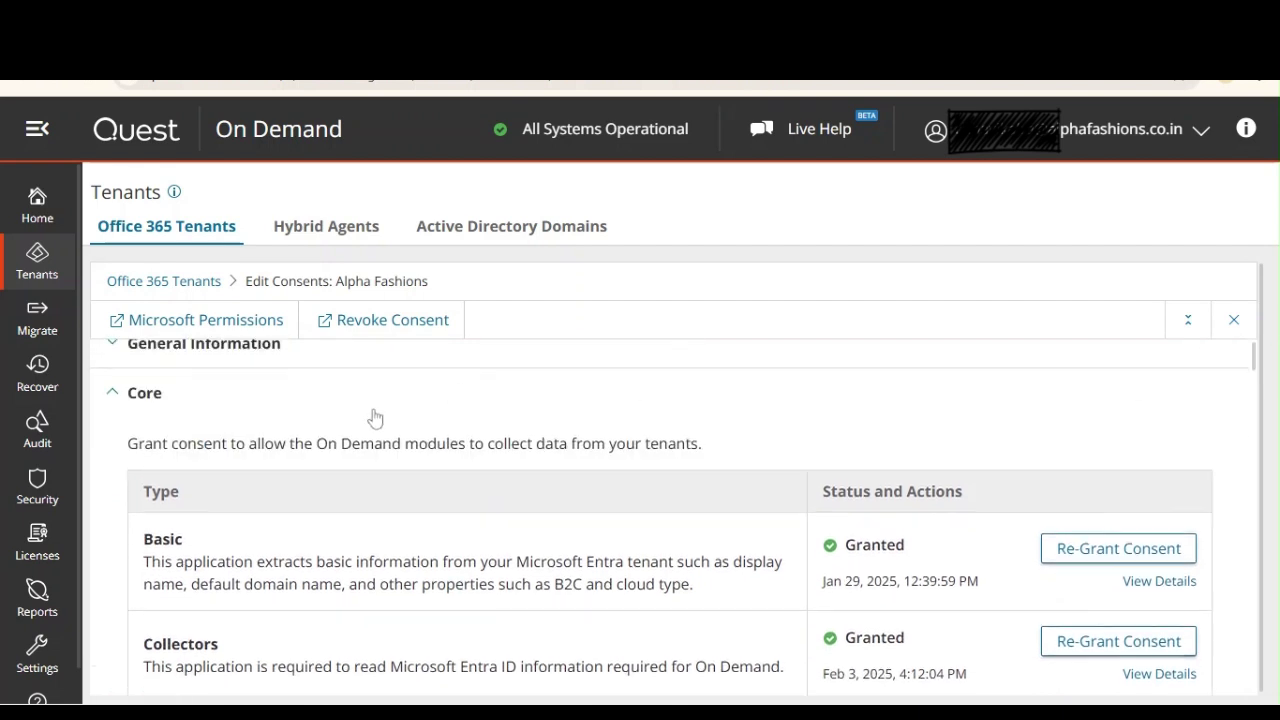
pyautogui.click(113, 394)
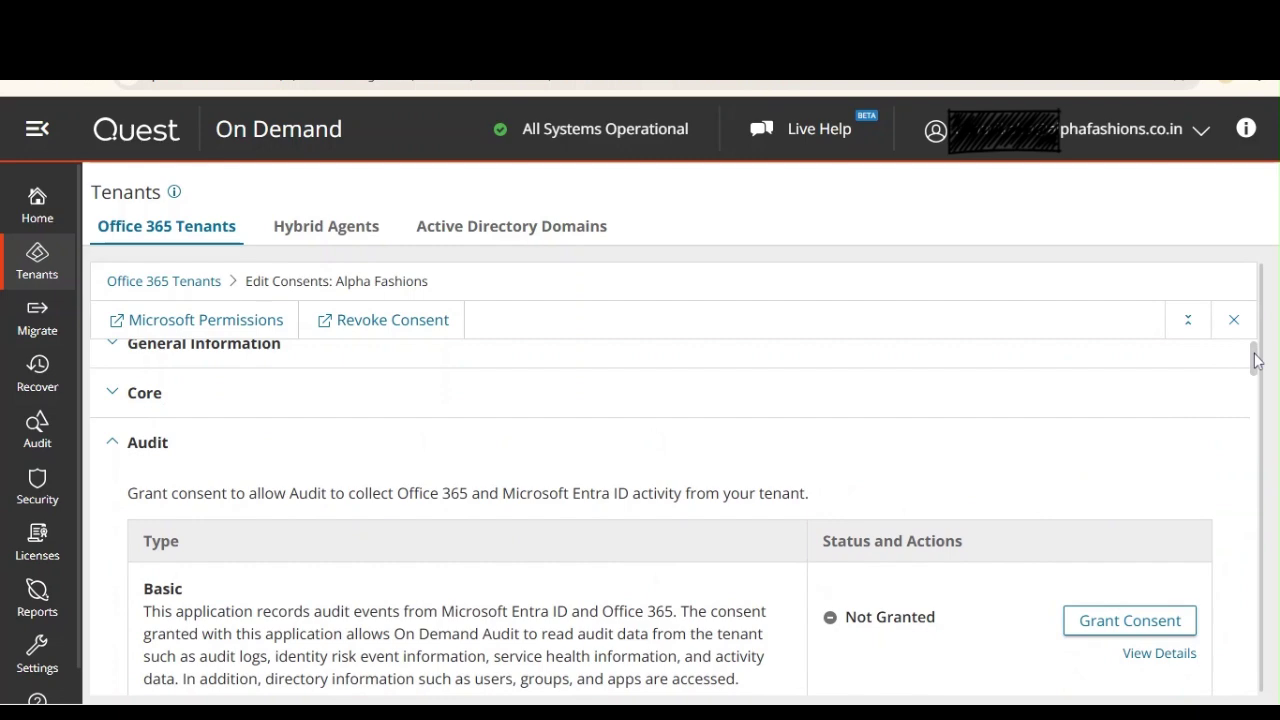
pyautogui.moveTo(1256, 360); pyautogui.dragTo(1261, 490)
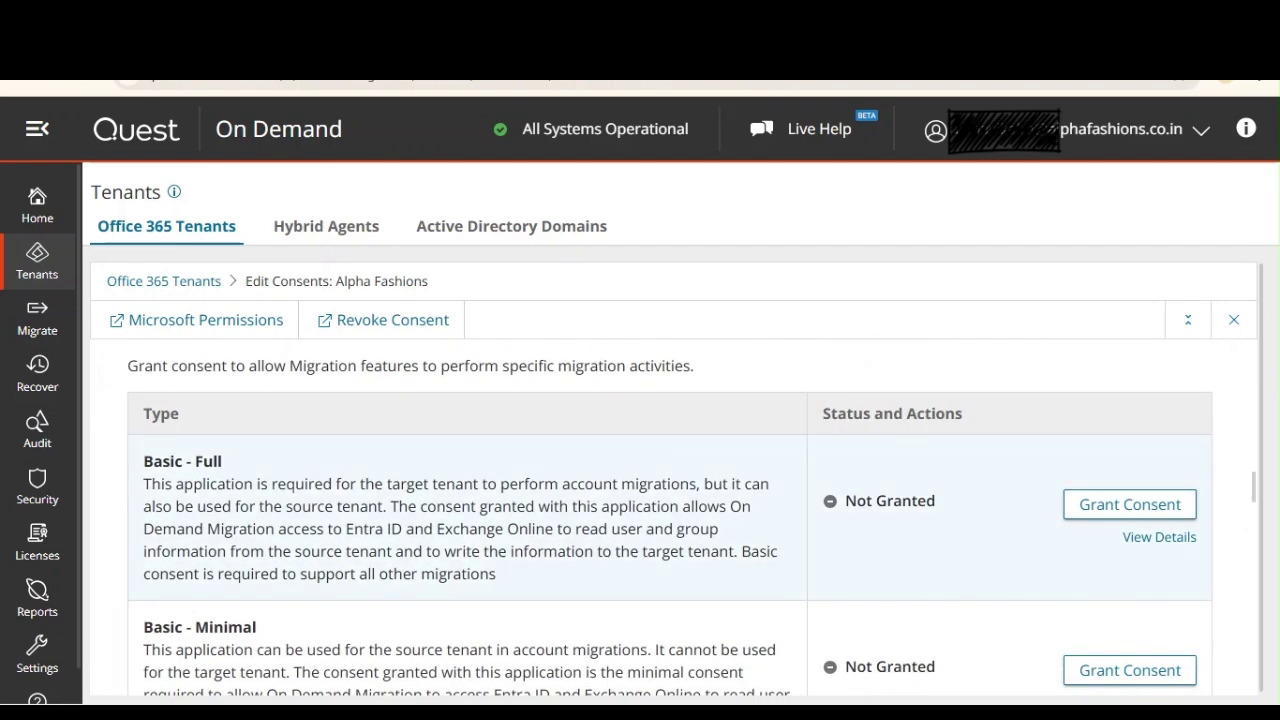
pyautogui.moveTo(473, 484); pyautogui.dragTo(738, 552)
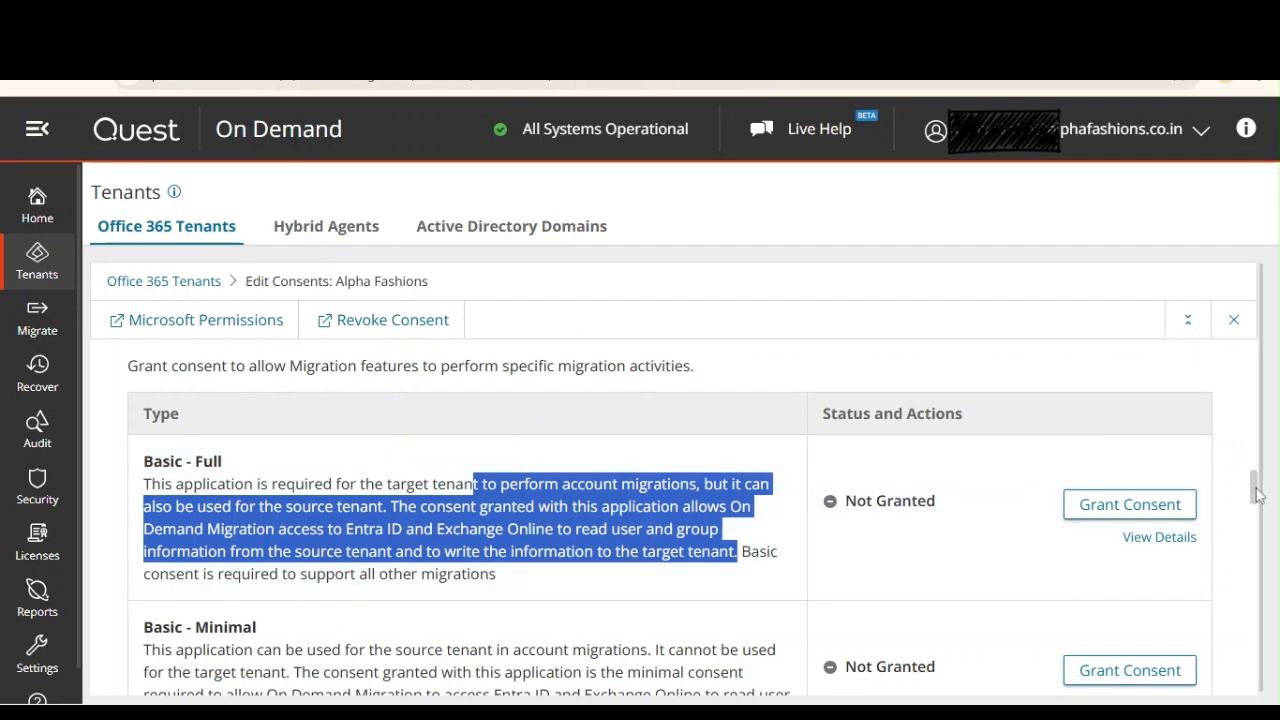
# Read the Migration Basic - Minimal description and grant that consent with the signed-in administrator account, accepting the requested permissions
pyautogui.moveTo(1257, 487); pyautogui.dragTo(1257, 513)
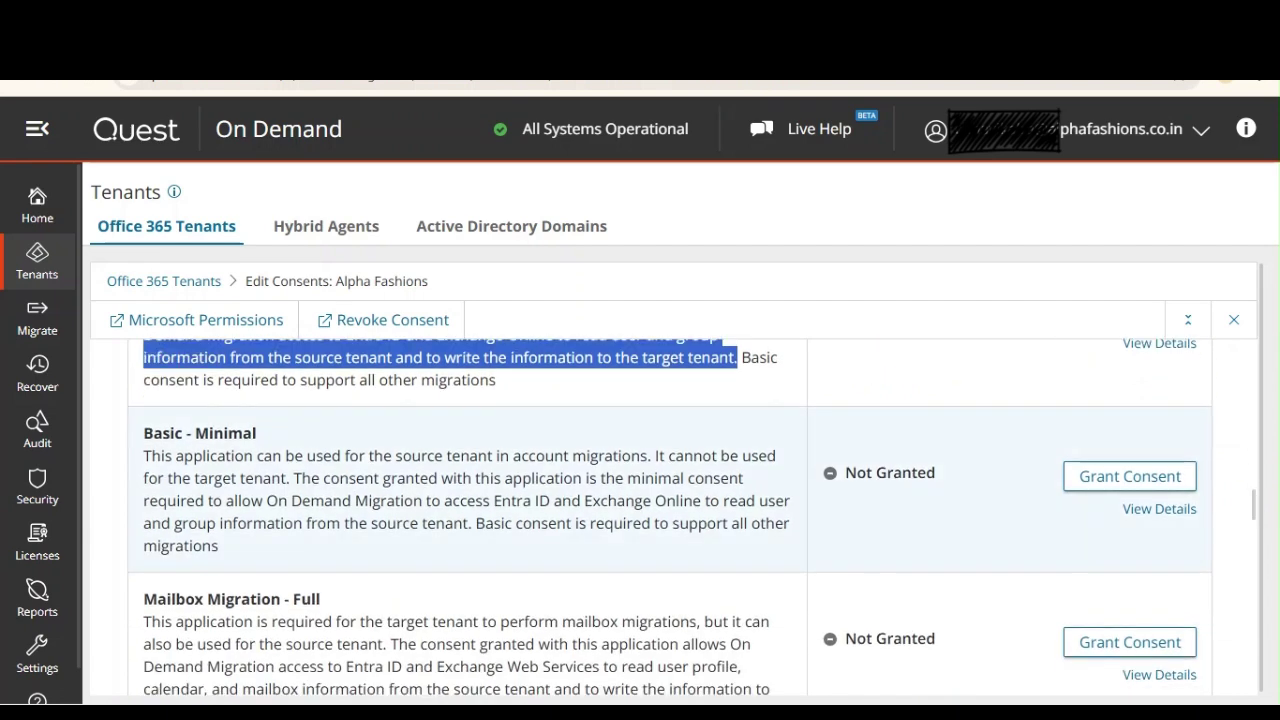
pyautogui.moveTo(358, 456); pyautogui.dragTo(468, 523)
pyautogui.click(354, 478)
pyautogui.click(1120, 478)
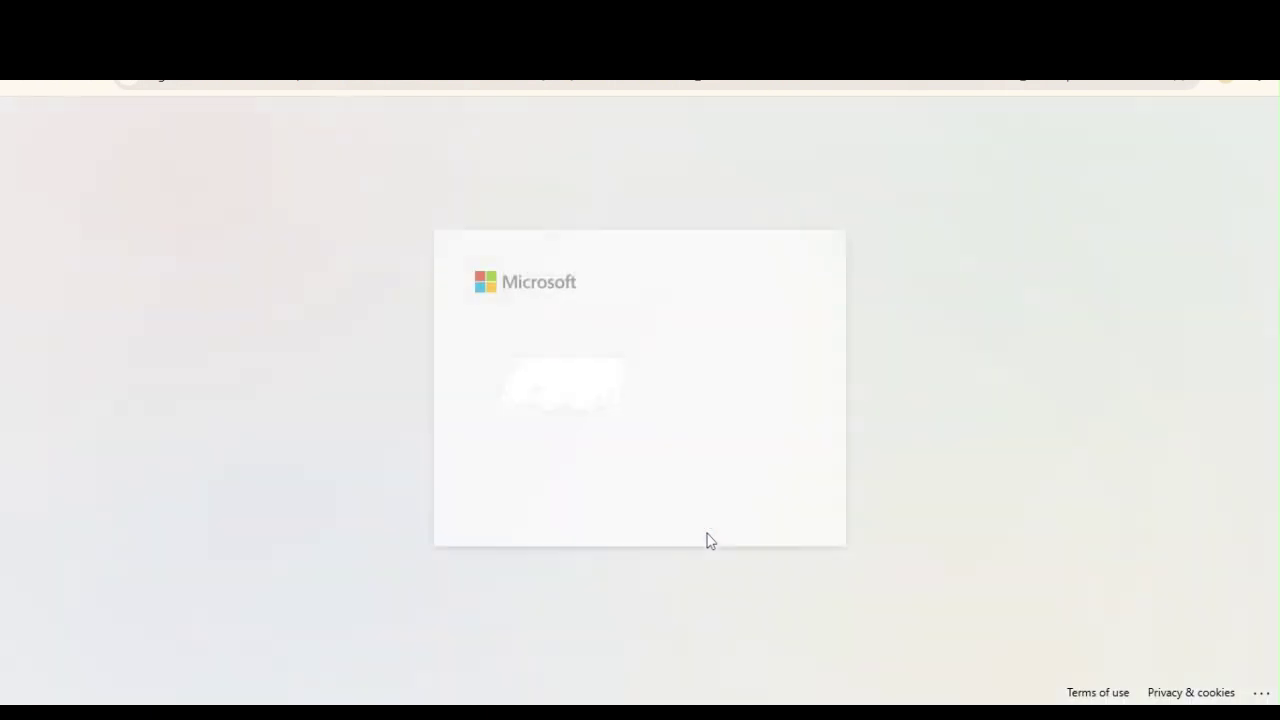
pyautogui.click(658, 375)
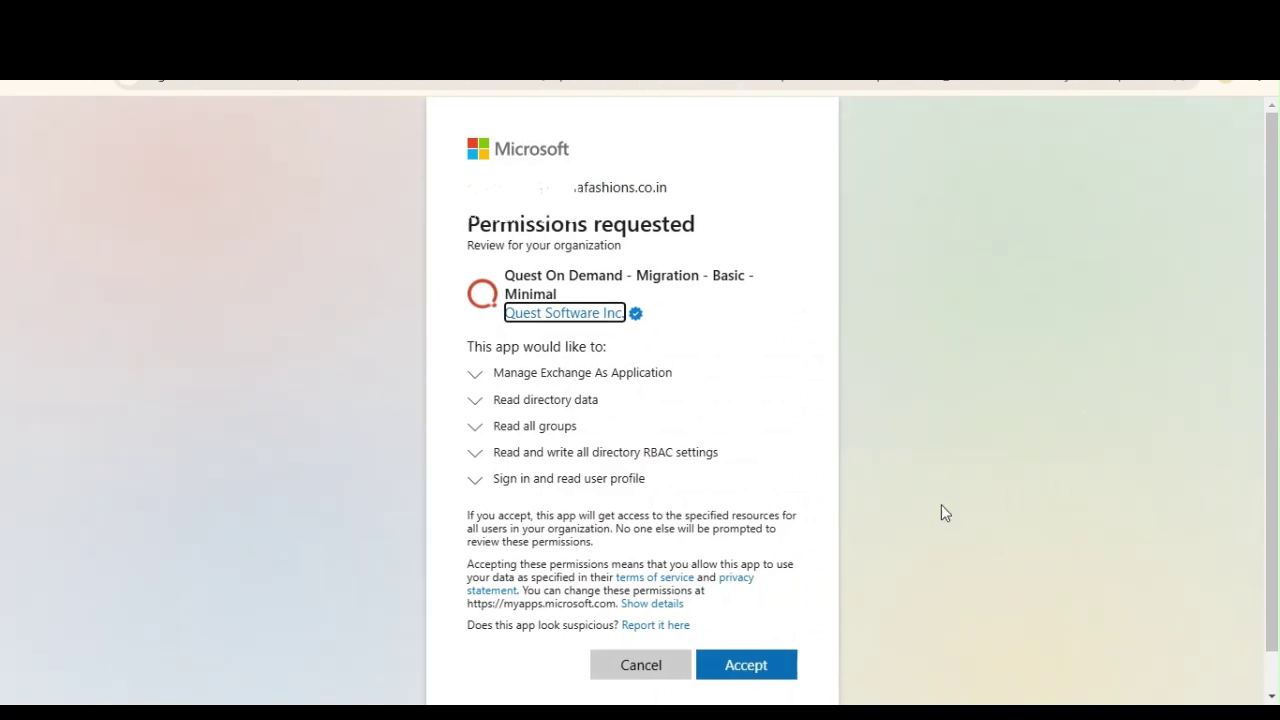
pyautogui.click(766, 675)
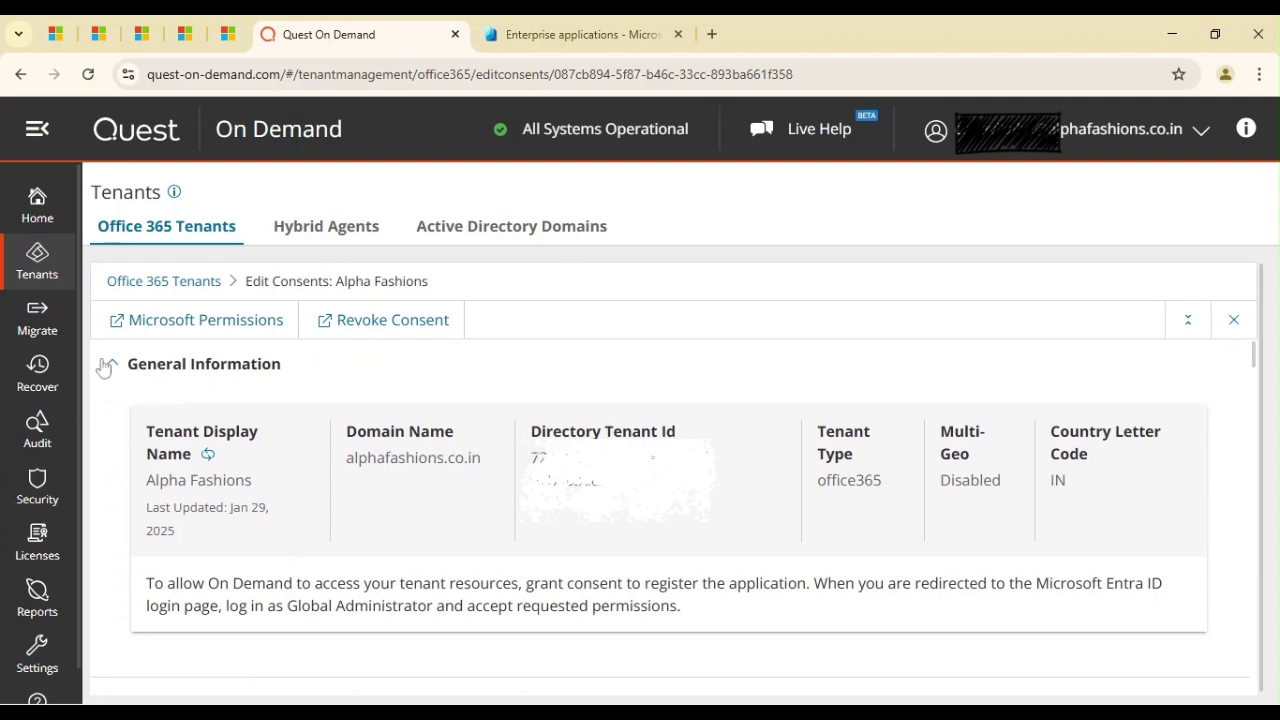
# Collapse General Information, Core, Audit and License Management, and check the status of the Migration Basic - Minimal consent
pyautogui.click(113, 368)
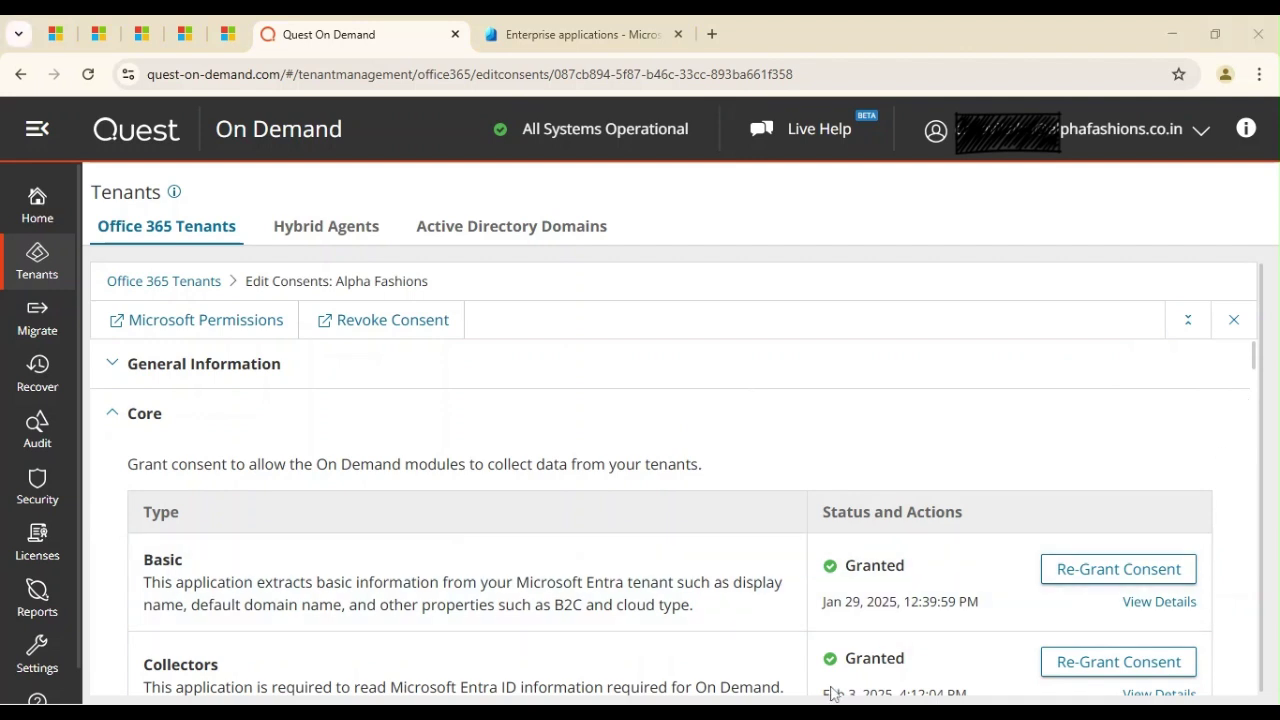
pyautogui.moveTo(1256, 369); pyautogui.dragTo(1262, 396)
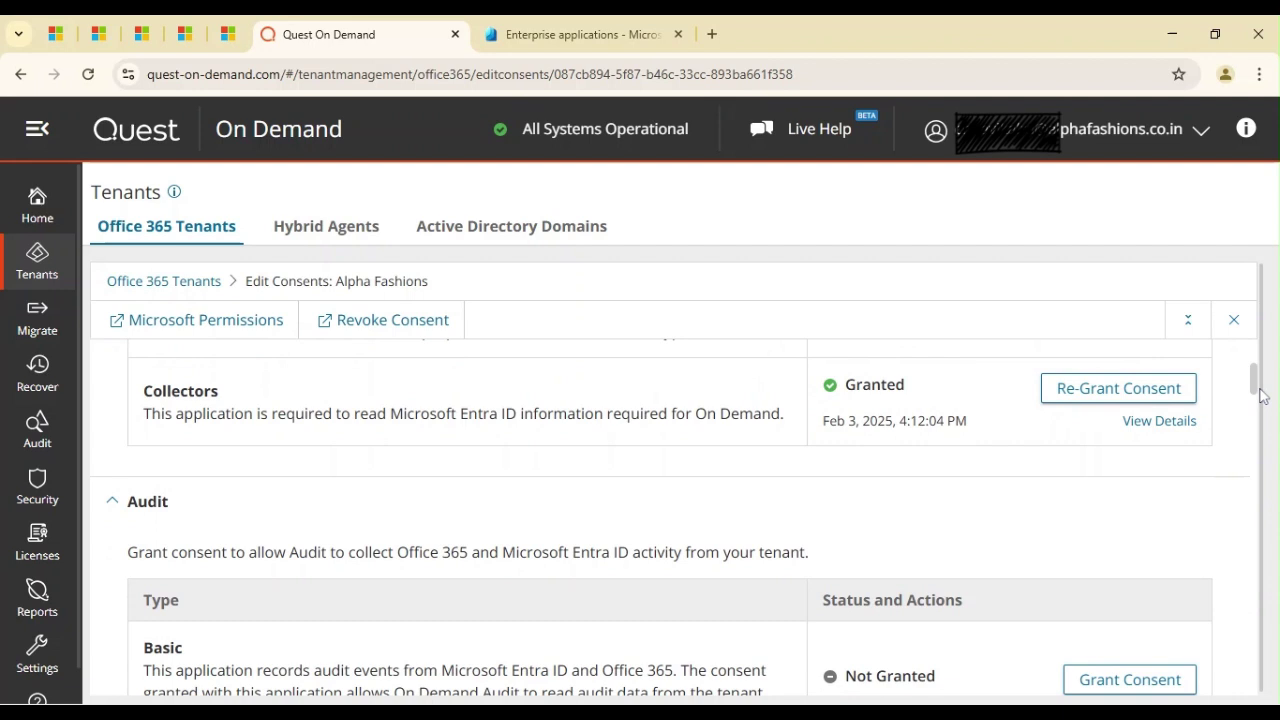
pyautogui.scroll(2, 1262, 396)
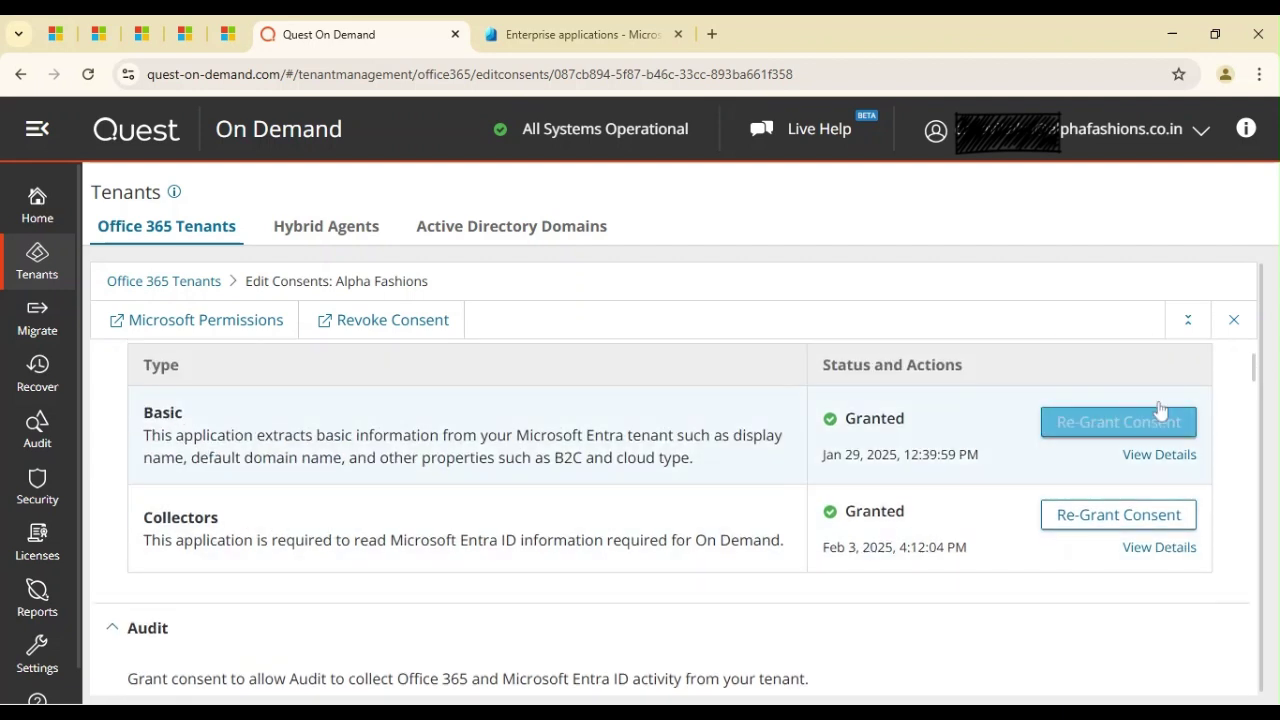
pyautogui.moveTo(1251, 366); pyautogui.dragTo(1251, 357)
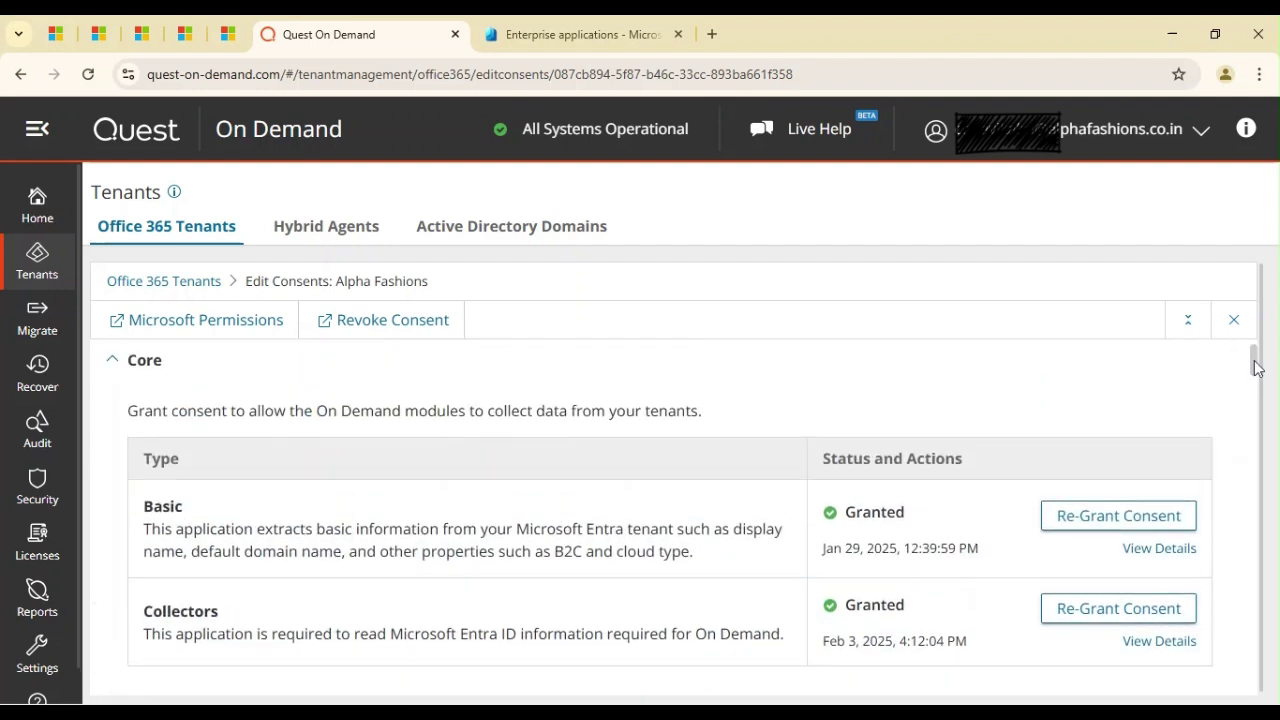
pyautogui.click(110, 360)
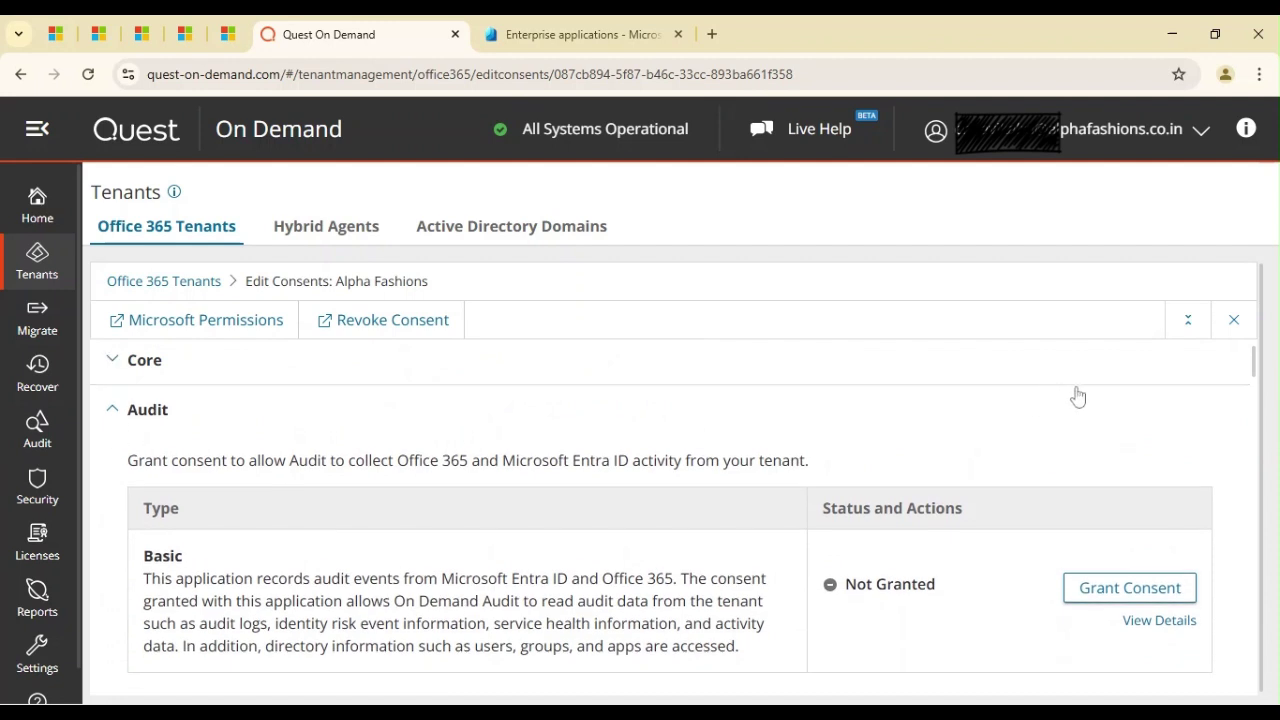
pyautogui.moveTo(1251, 360); pyautogui.dragTo(1254, 366)
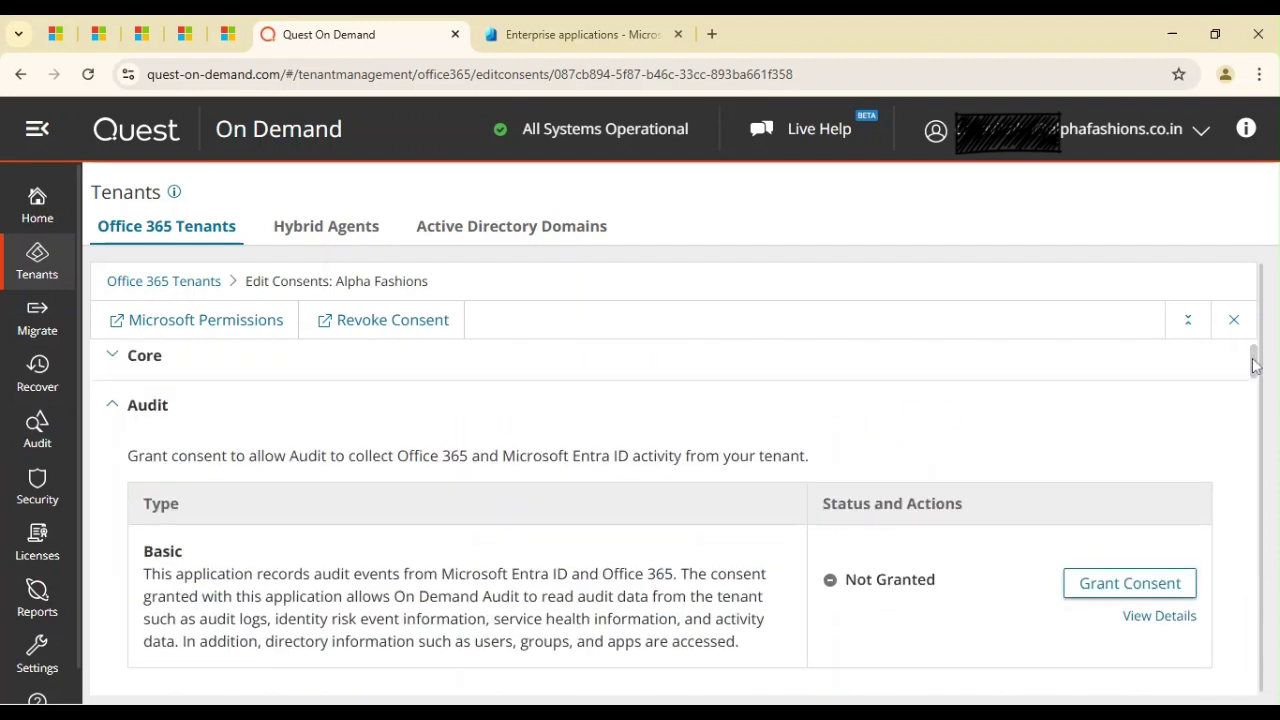
pyautogui.click(114, 434)
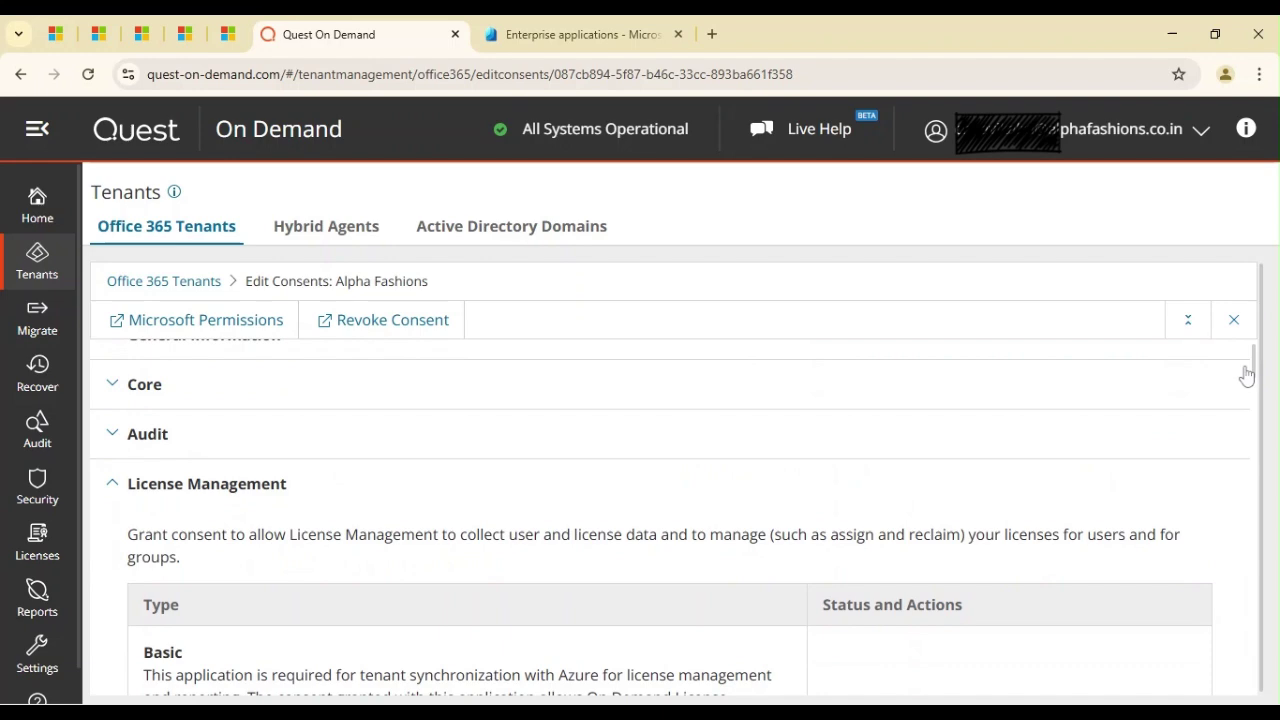
pyautogui.moveTo(1254, 360)
pyautogui.mouseDown()
pyautogui.moveTo(1260, 403)
pyautogui.moveTo(1249, 371)
pyautogui.mouseUp()
pyautogui.click(118, 428)
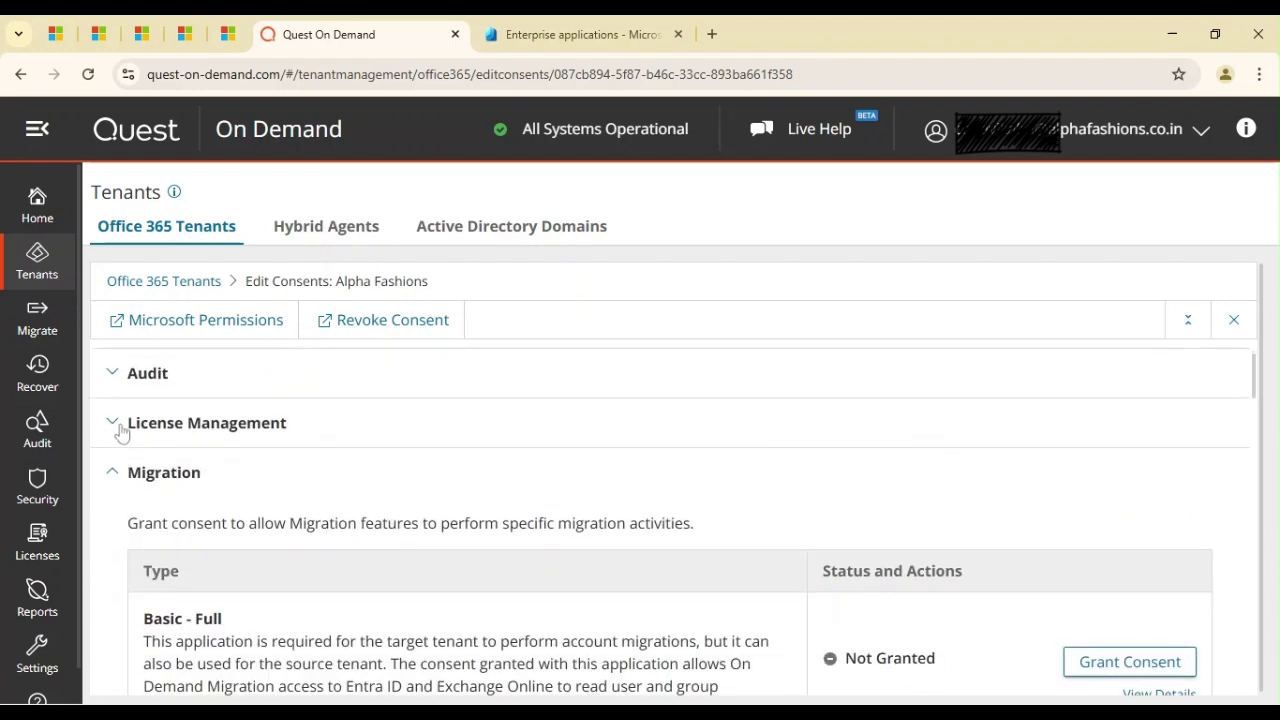
pyautogui.moveTo(1251, 371); pyautogui.dragTo(1259, 420)
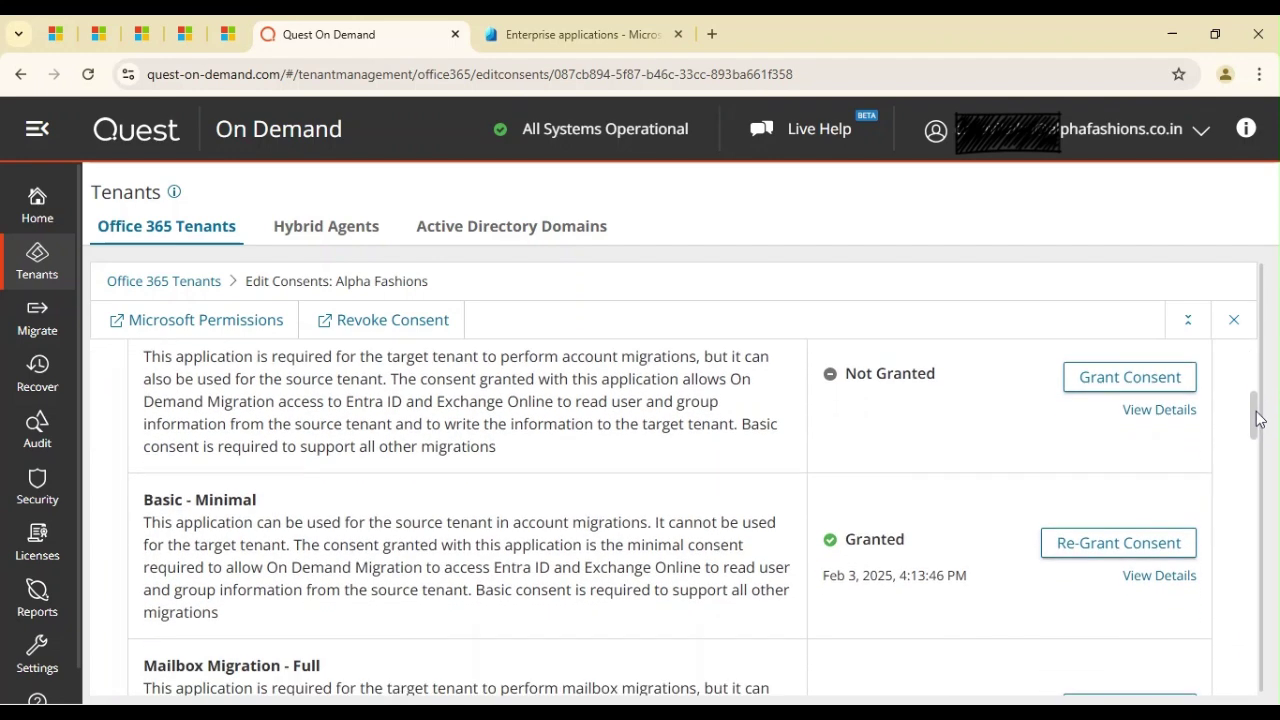
pyautogui.scroll(-1, 670, 520)
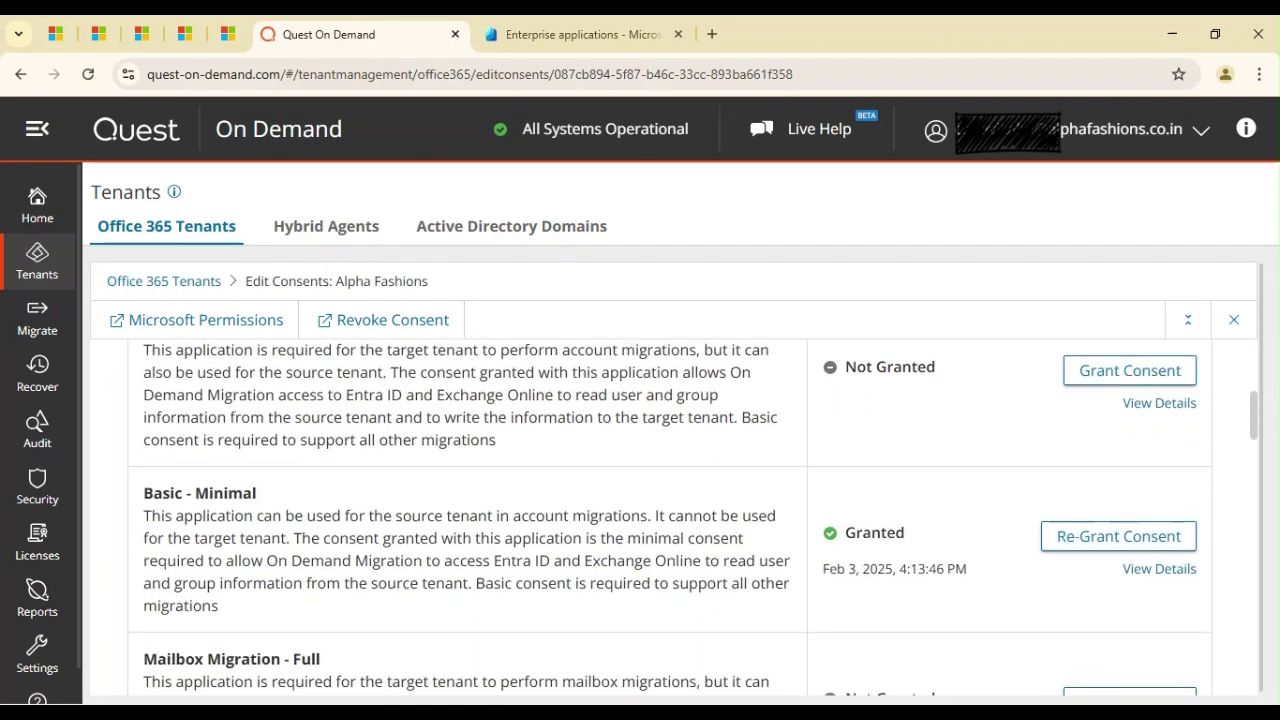
# Compare the descriptions of the Mailbox Migration - Minimal and Mailbox Migration - Full consents for source and target tenants
pyautogui.moveTo(1260, 420); pyautogui.dragTo(1263, 460)
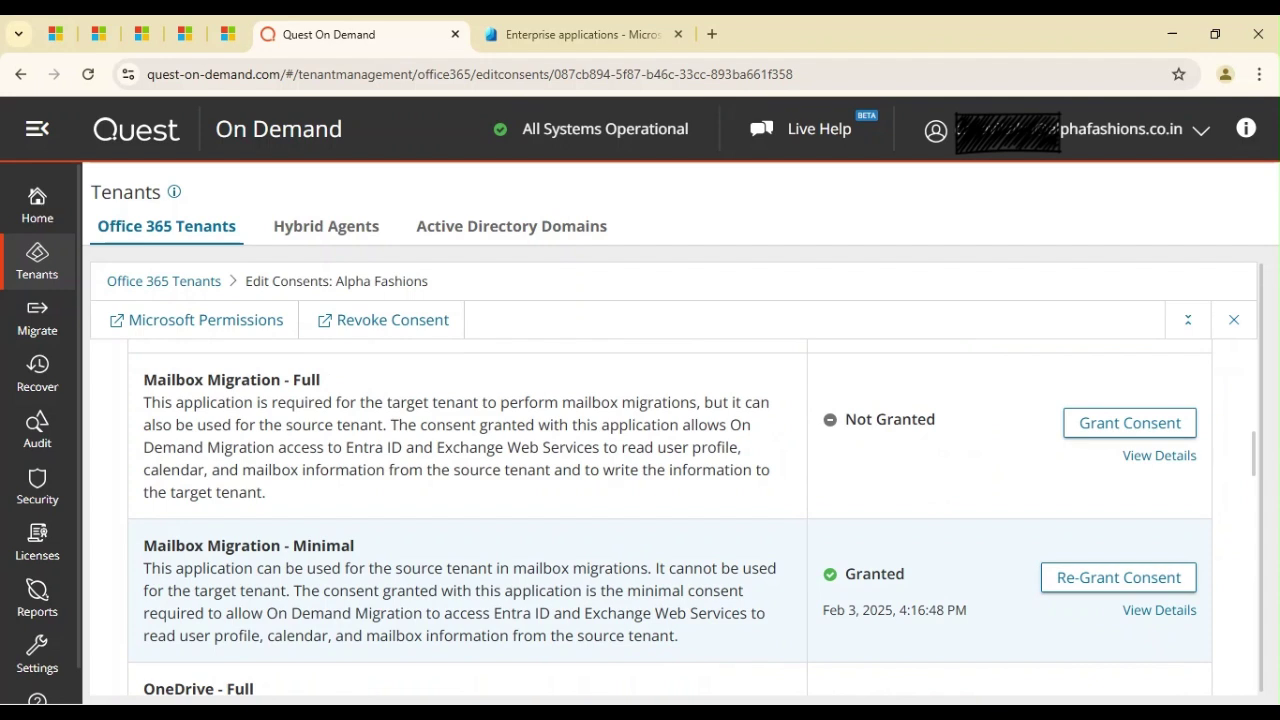
pyautogui.moveTo(322, 568); pyautogui.dragTo(697, 613)
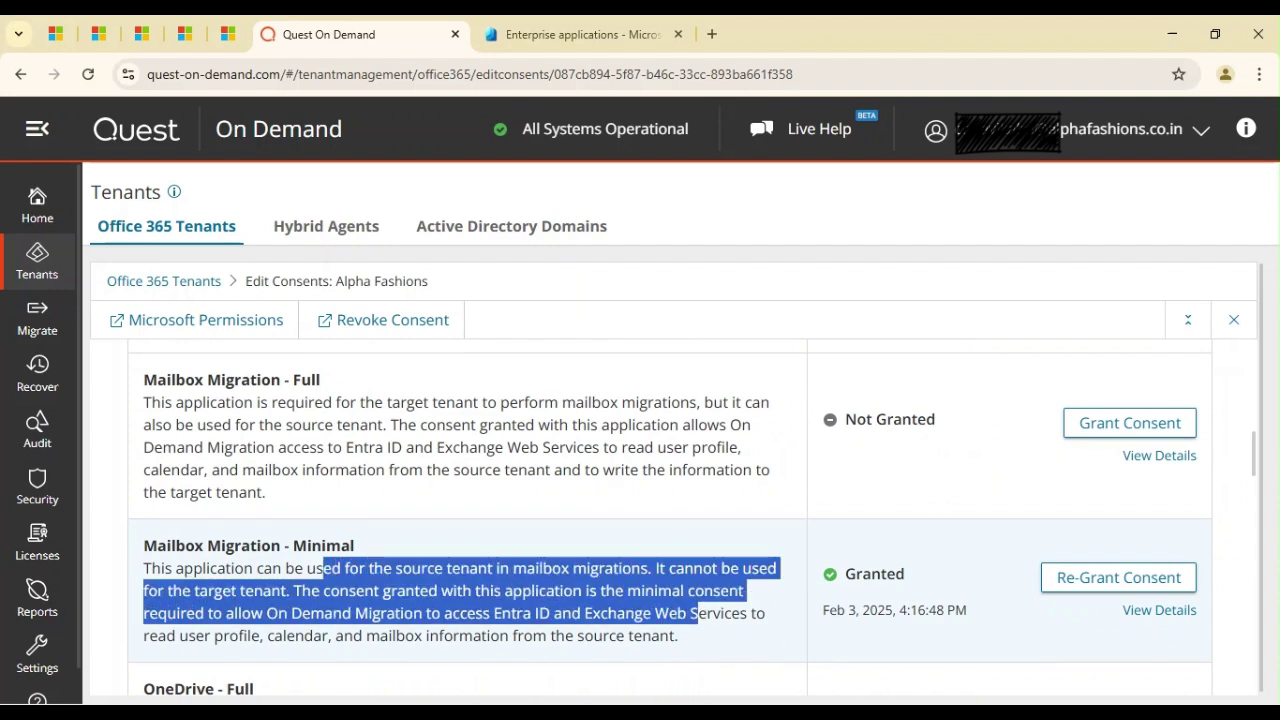
pyautogui.click(697, 613)
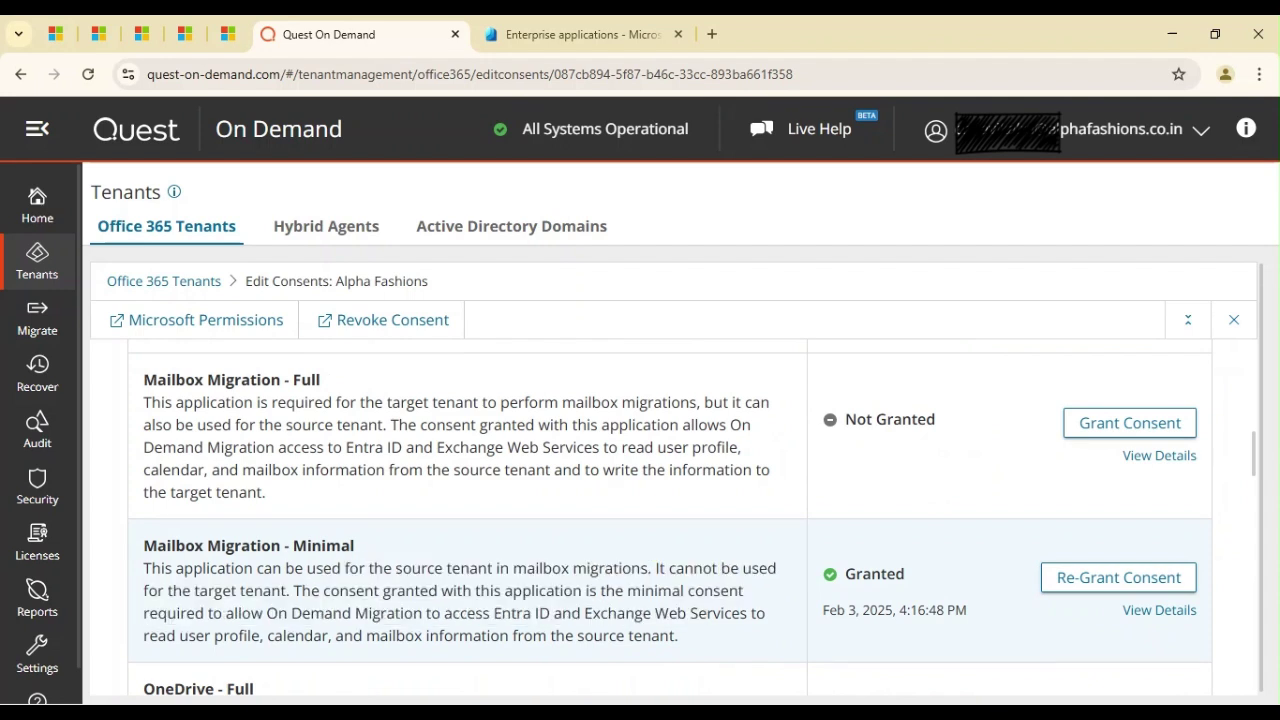
pyautogui.moveTo(655, 568); pyautogui.dragTo(694, 613)
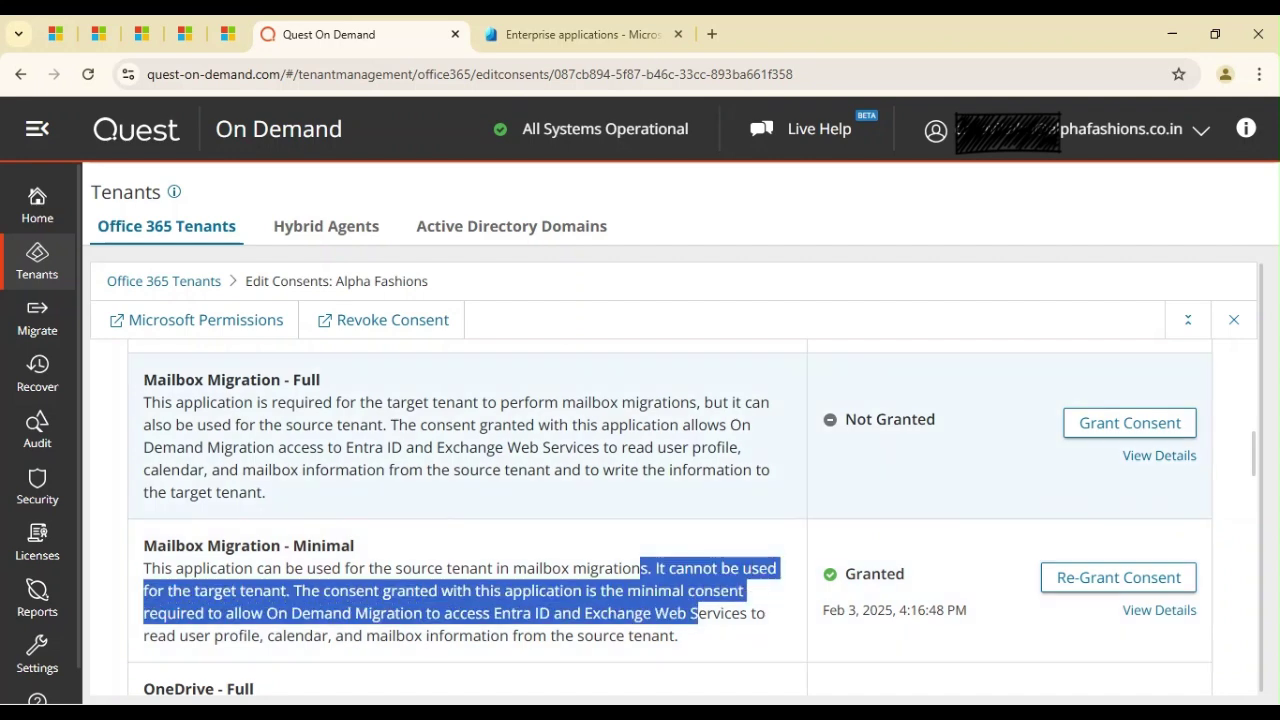
pyautogui.click(470, 440)
pyautogui.moveTo(374, 402); pyautogui.dragTo(530, 447)
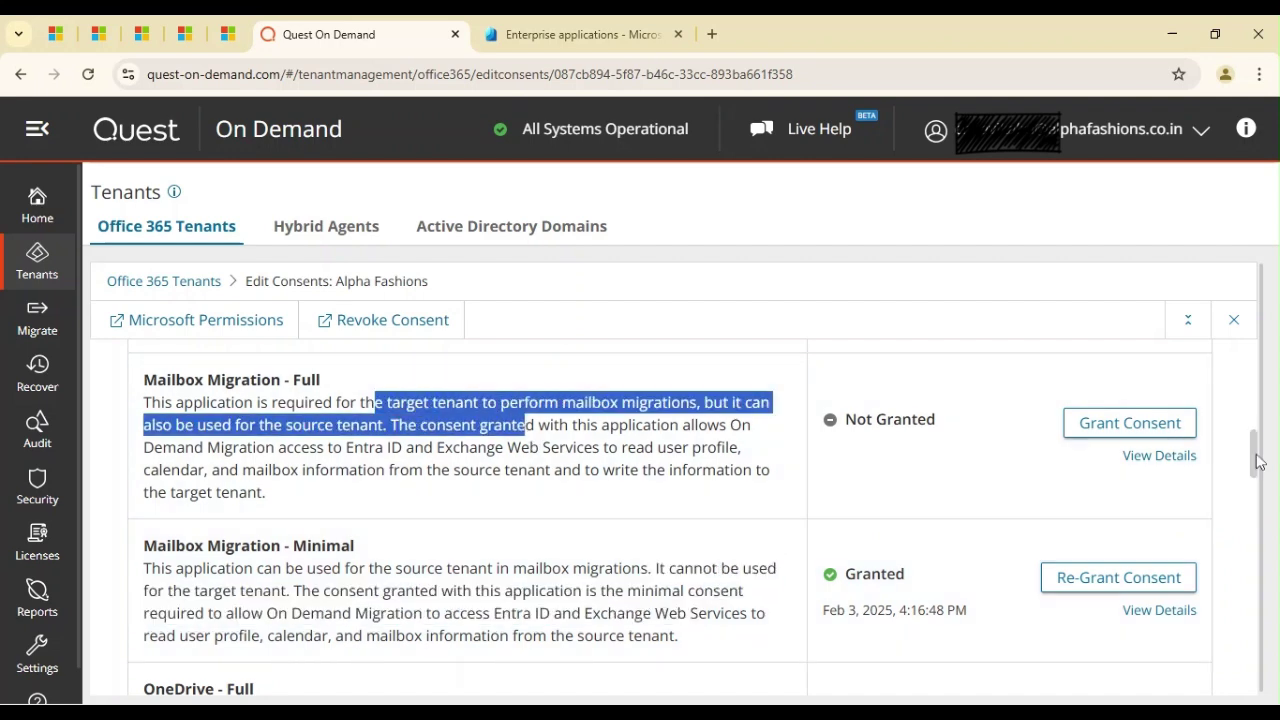
# Compare the OneDrive - Full and OneDrive - Minimal descriptions and look over the remaining Migration consents
pyautogui.scroll(1, 1258, 452)
pyautogui.moveTo(1258, 452); pyautogui.dragTo(1262, 490)
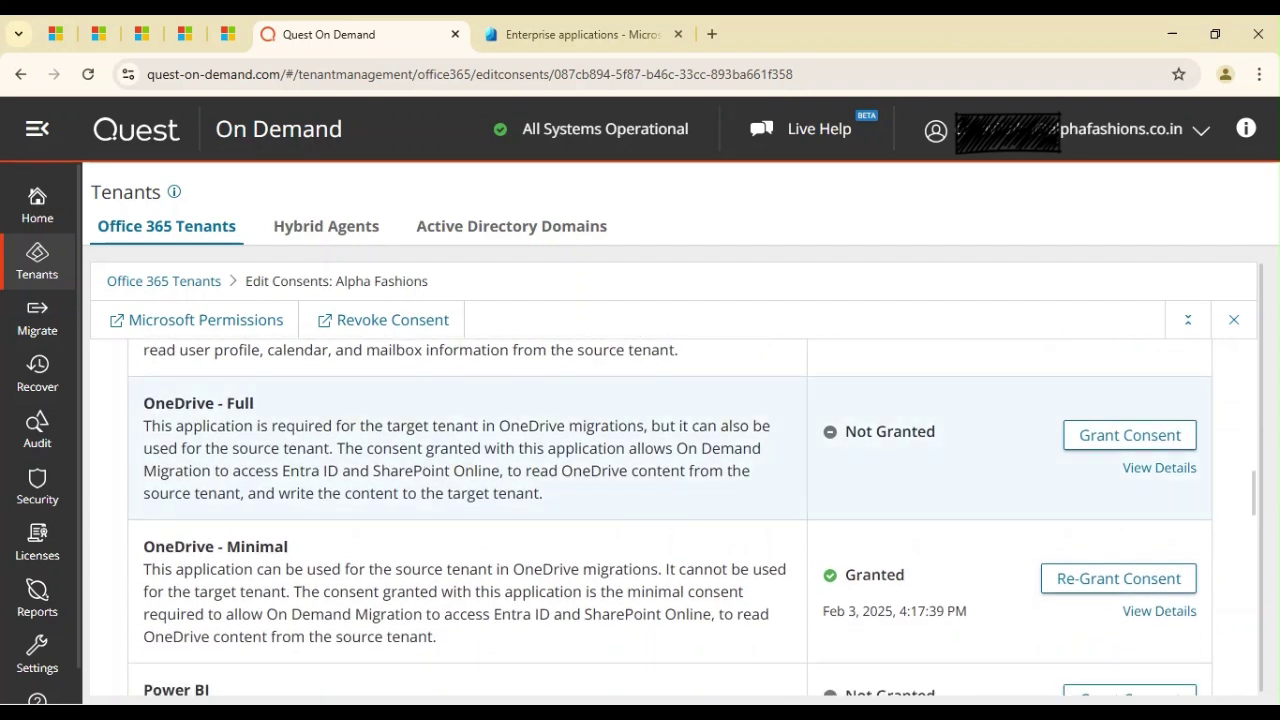
pyautogui.moveTo(386, 426); pyautogui.dragTo(560, 470)
pyautogui.moveTo(344, 569); pyautogui.dragTo(593, 614)
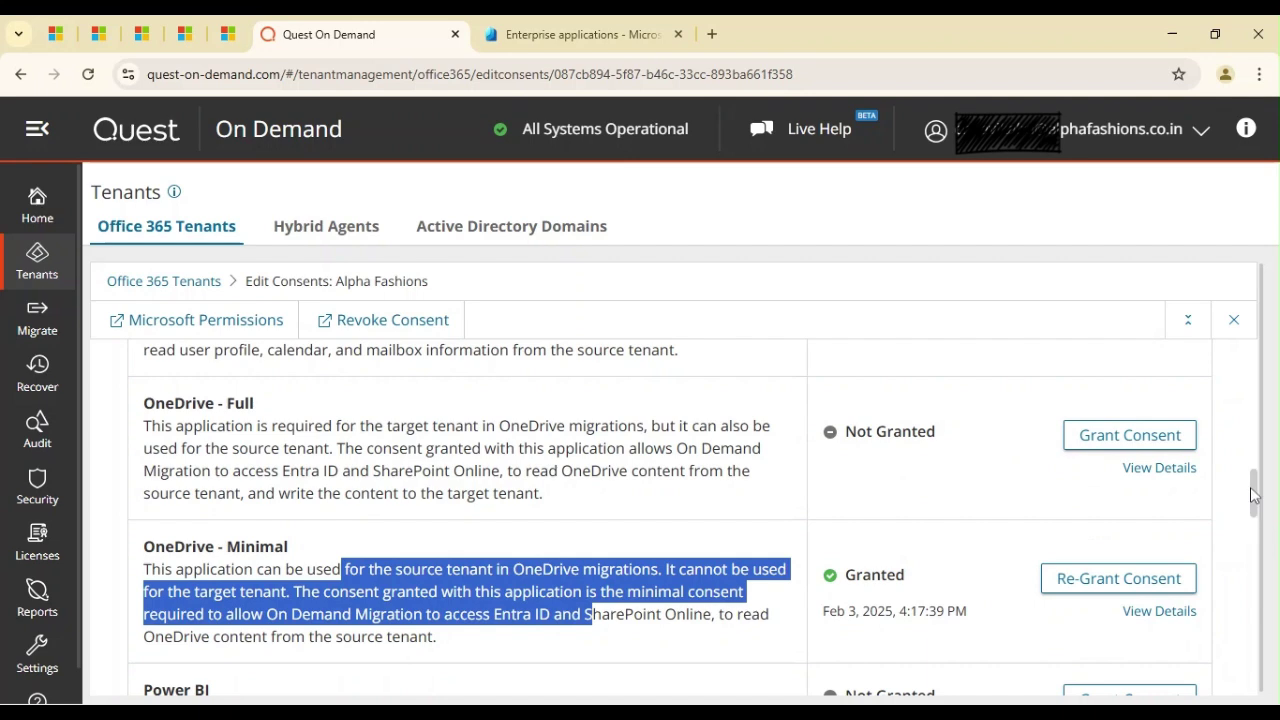
pyautogui.moveTo(1255, 495); pyautogui.dragTo(1258, 512)
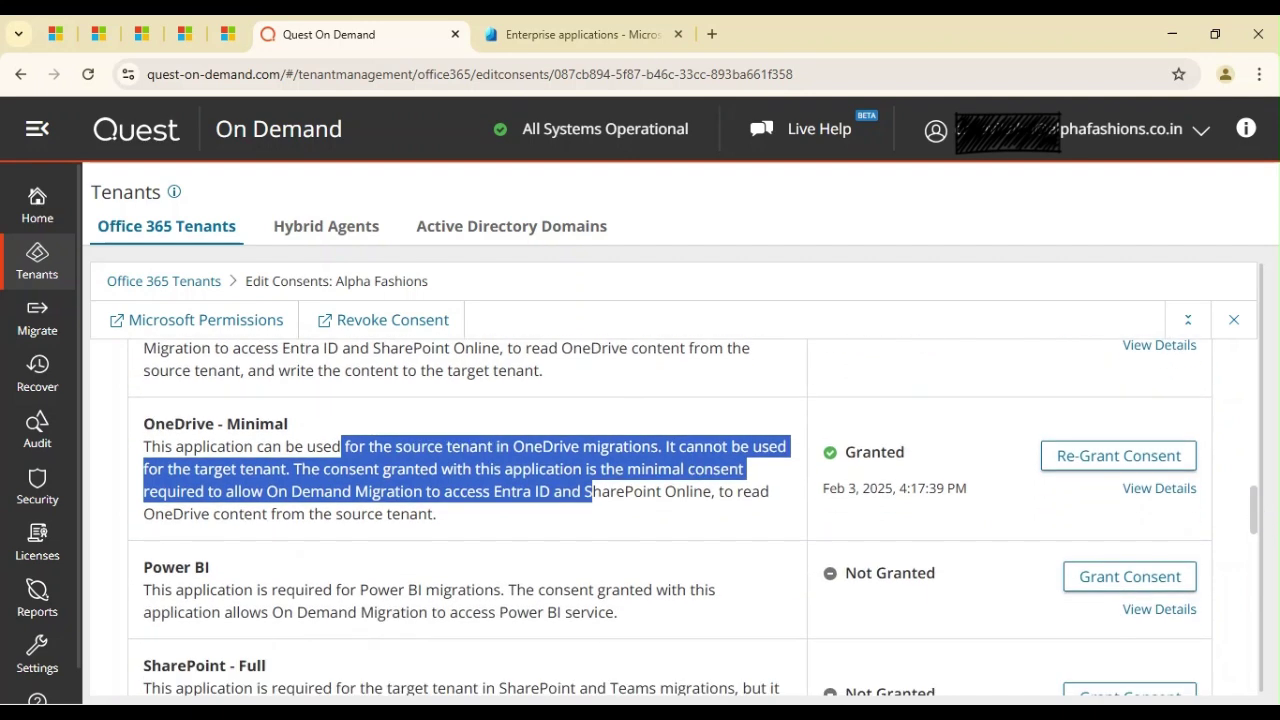
pyautogui.moveTo(1258, 512)
pyautogui.mouseDown()
pyautogui.moveTo(1258, 572)
pyautogui.moveTo(1258, 535)
pyautogui.mouseUp()
pyautogui.moveTo(1258, 533); pyautogui.dragTo(1264, 300)
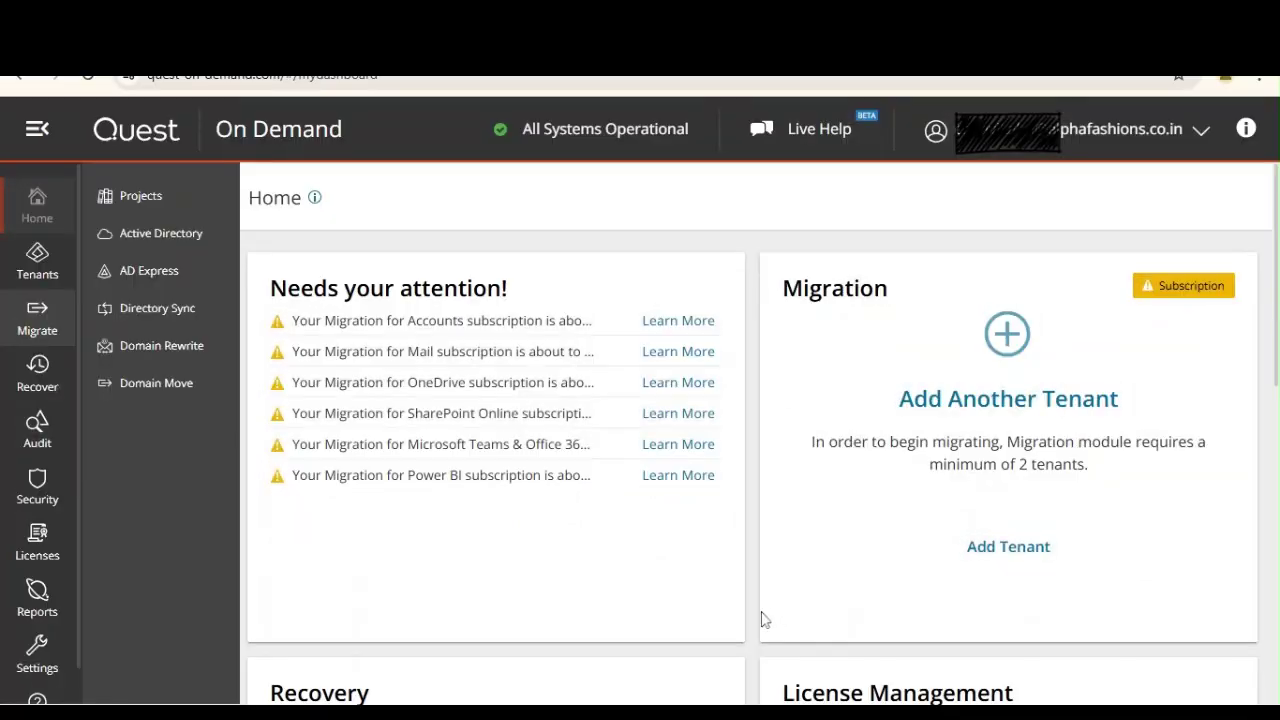
# Start adding a Commercial or GCC tenant to the Office 365 tenants and continue to the Microsoft Entra ID sign-in page
pyautogui.click(40, 260)
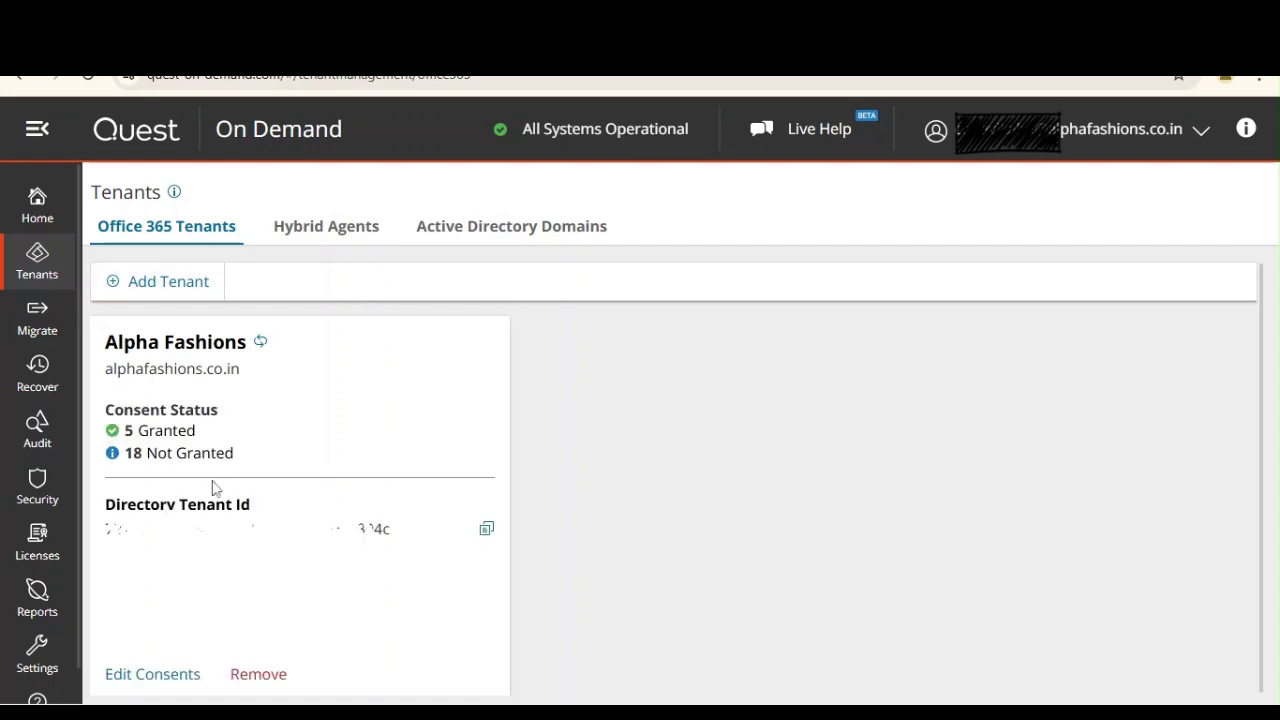
pyautogui.click(155, 285)
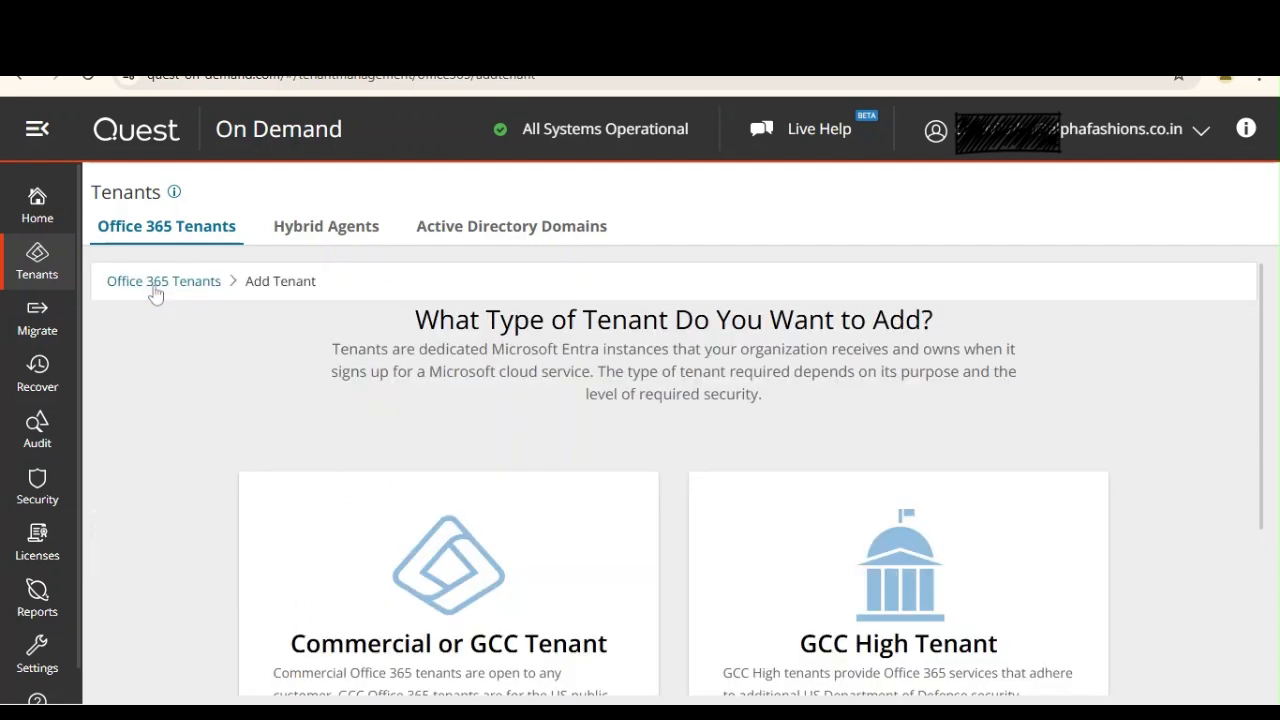
pyautogui.moveTo(1266, 370); pyautogui.dragTo(1263, 520)
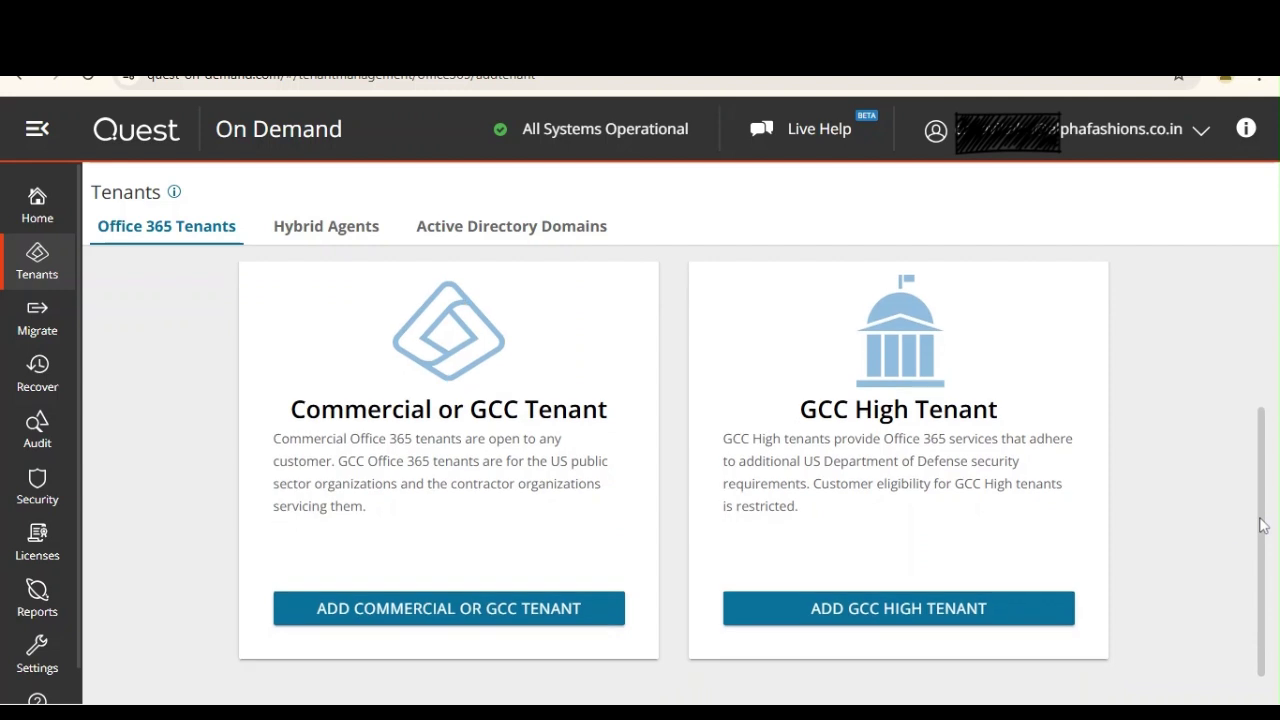
pyautogui.click(432, 622)
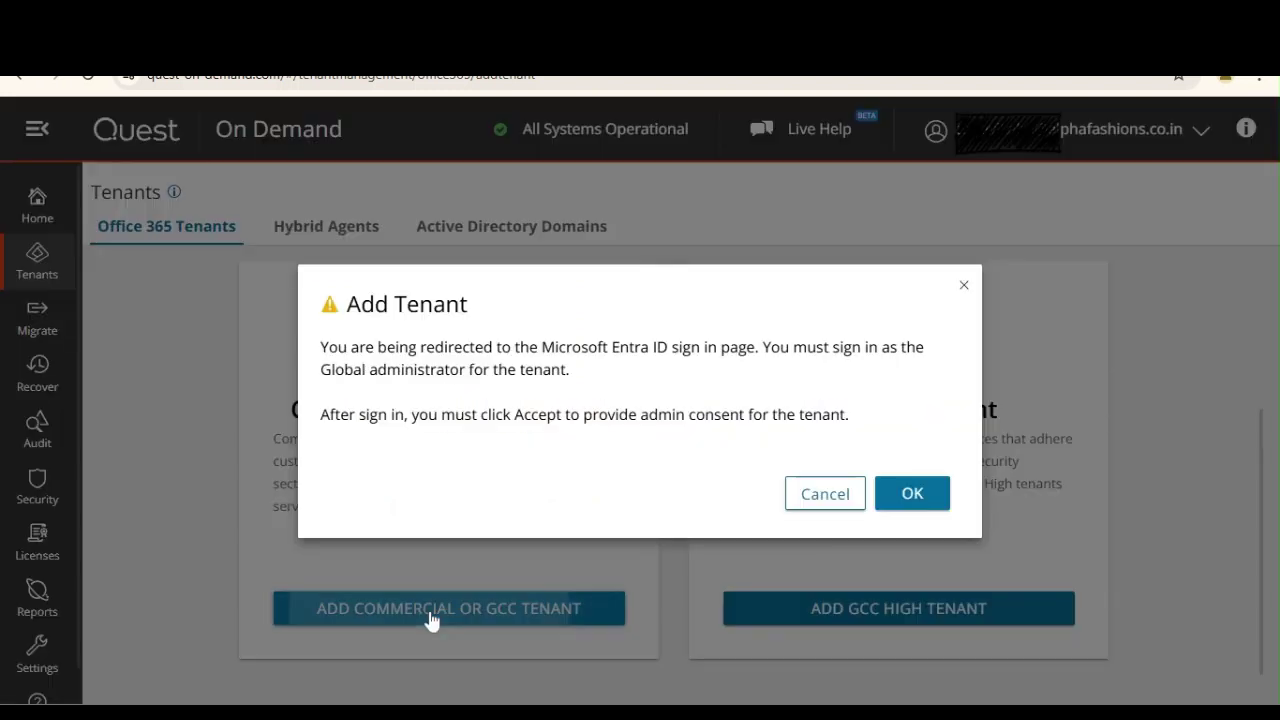
pyautogui.click(928, 499)
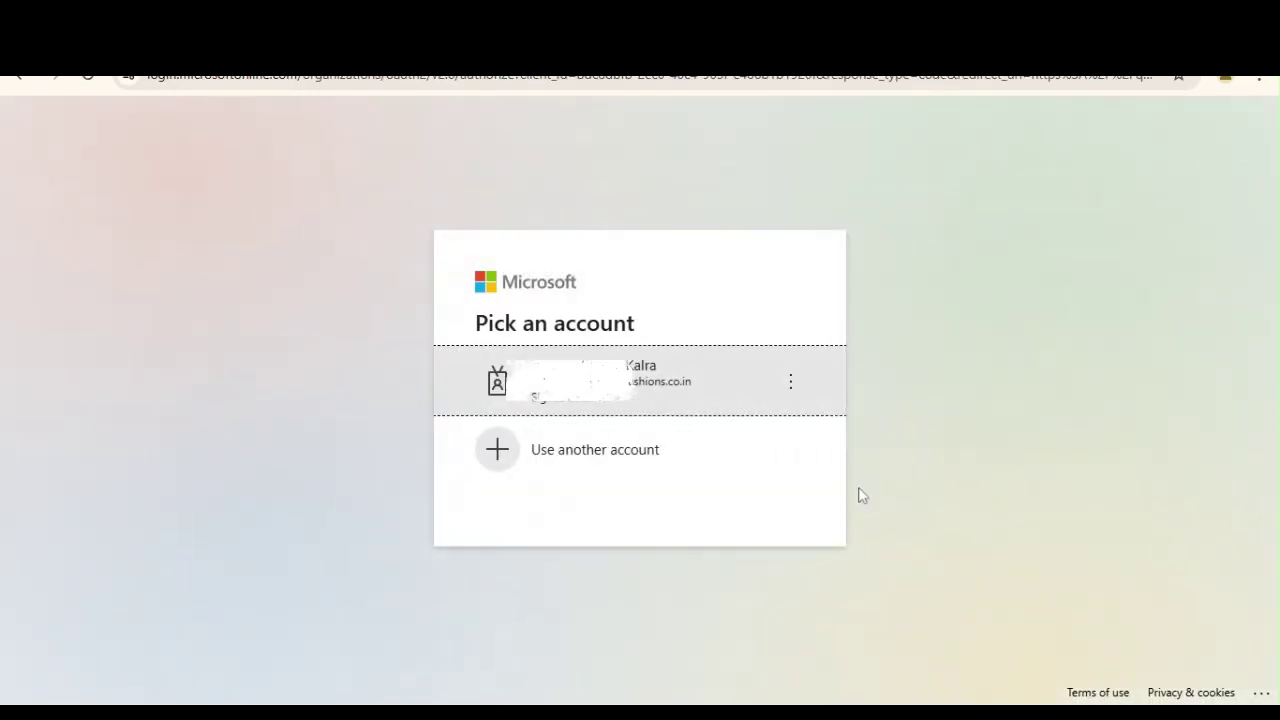
# Sign in with another account using the target tenant's administrator e-mail and password, and accept the Quest On Demand - Core - Basic permissions
pyautogui.click(607, 469)
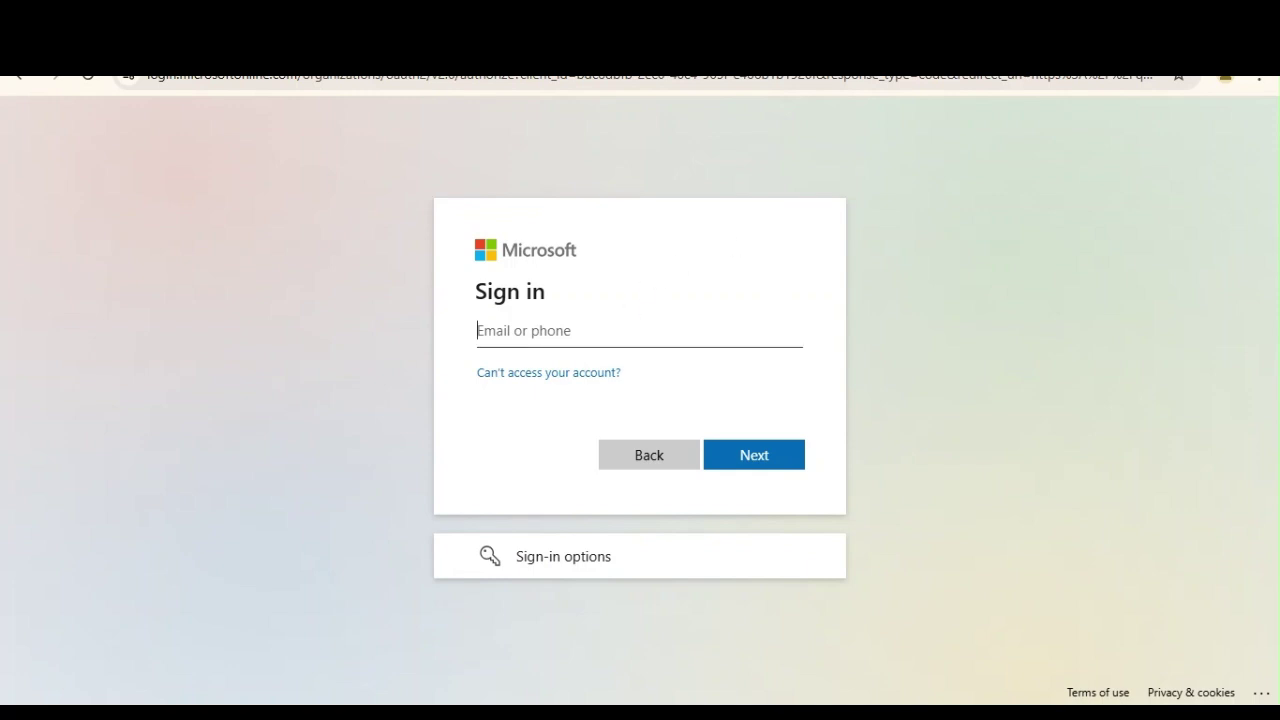
pyautogui.hotkey('ctrl', 'v')
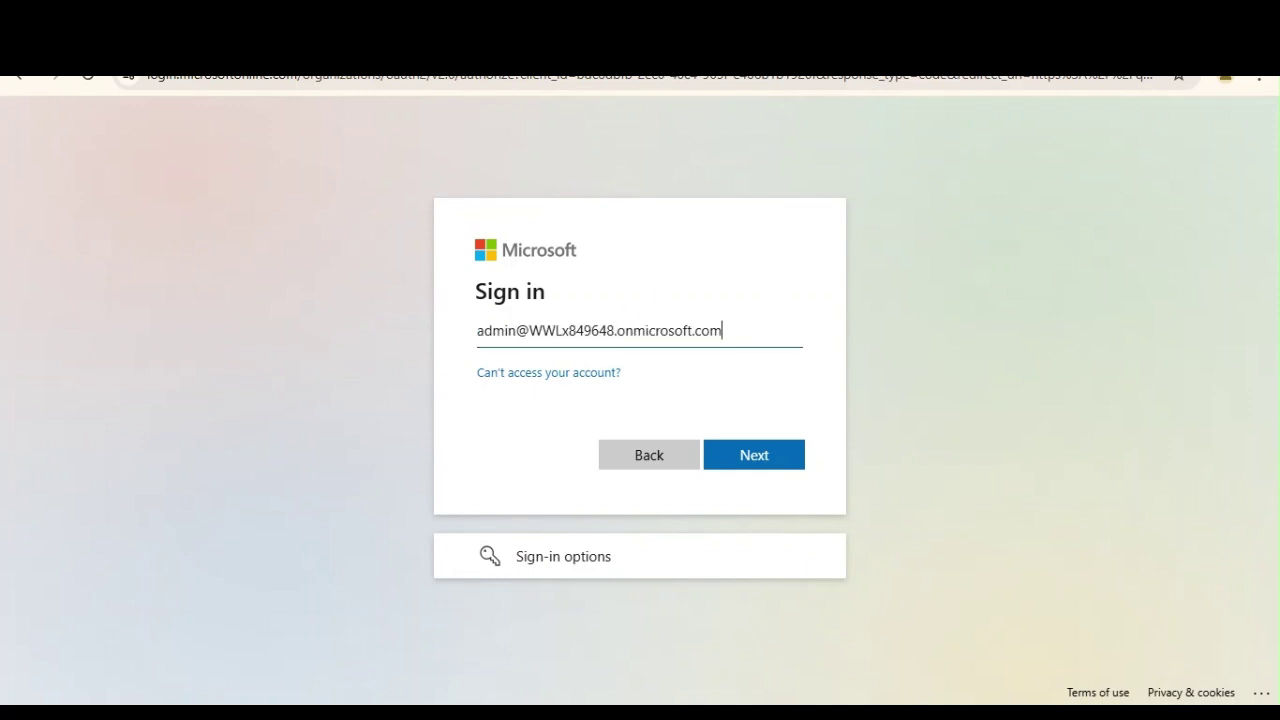
pyautogui.click(760, 457)
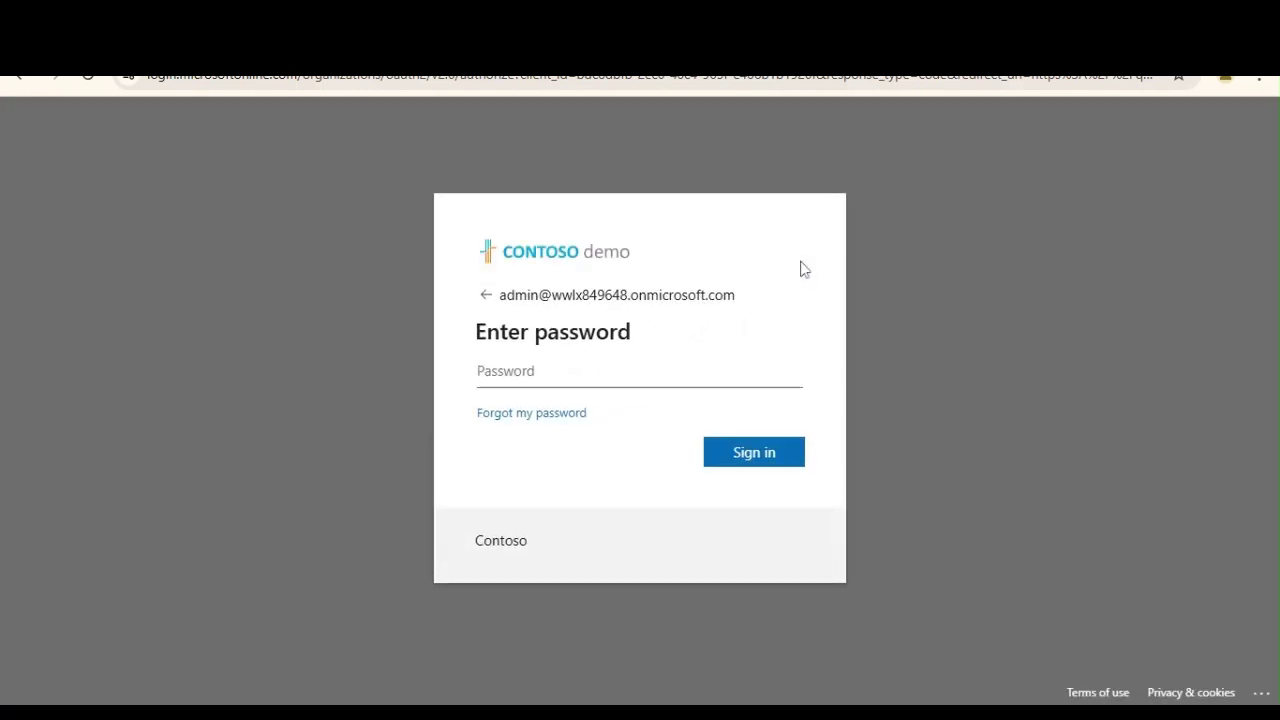
pyautogui.hotkey('ctrl', 'v')
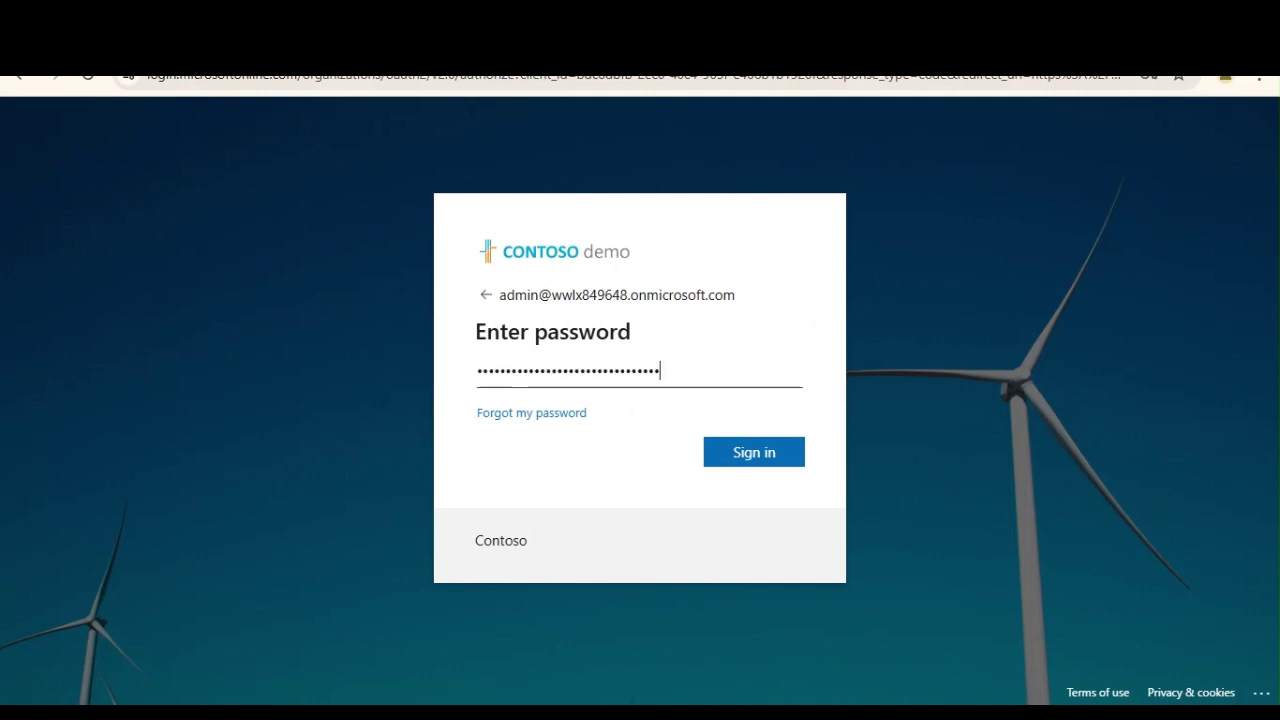
pyautogui.click(756, 455)
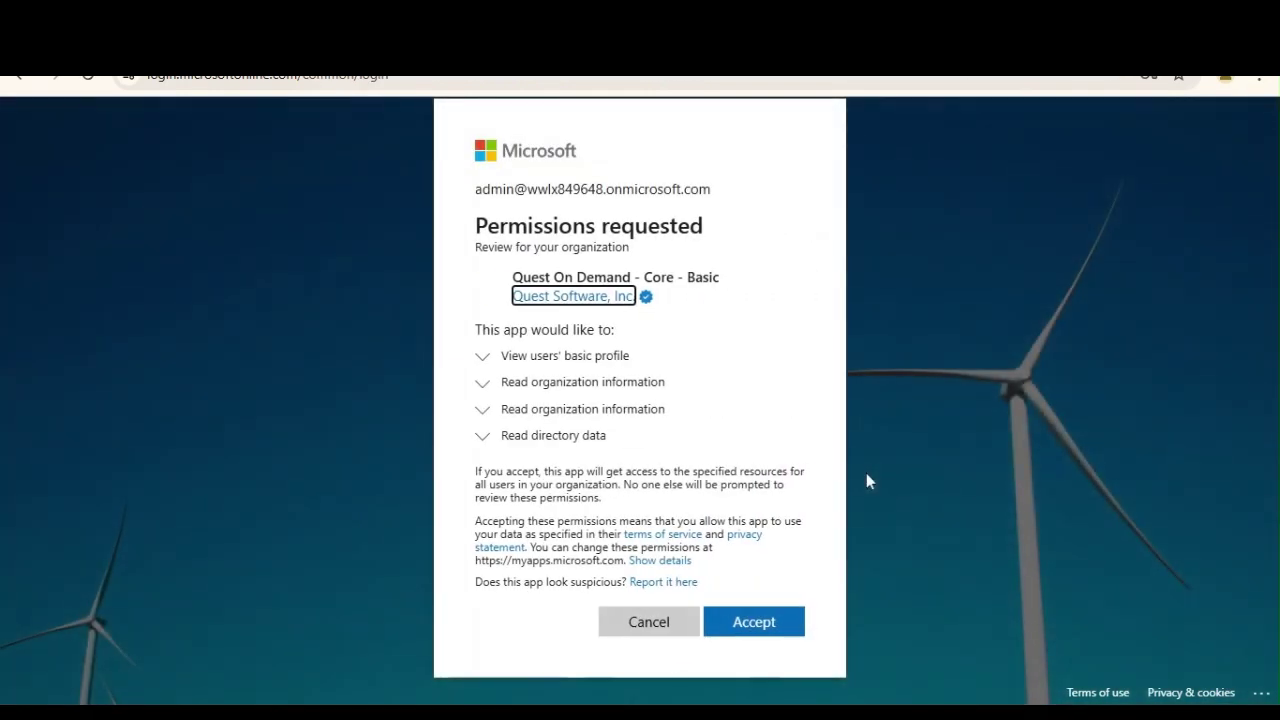
pyautogui.click(762, 622)
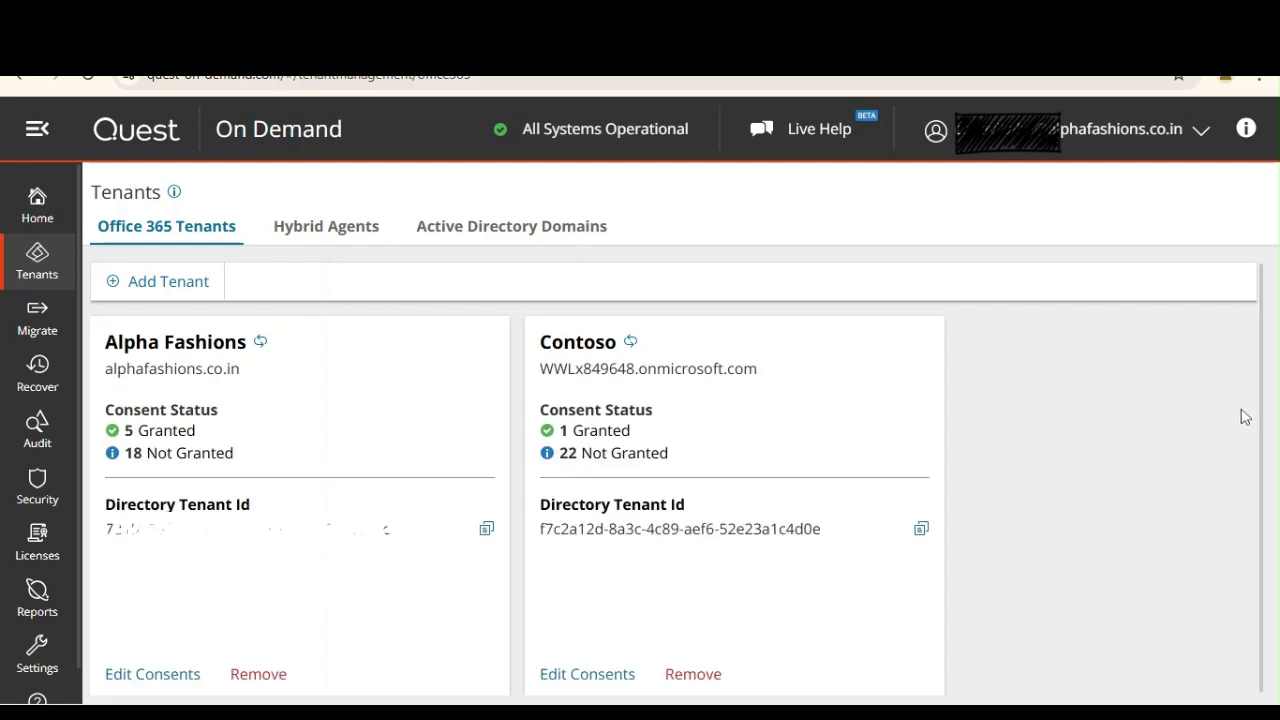
# Open the Contoso tenant's consents and grant the Core Collectors consent with its administrator account, accepting the requested permissions
pyautogui.scroll(-1, 1262, 391)
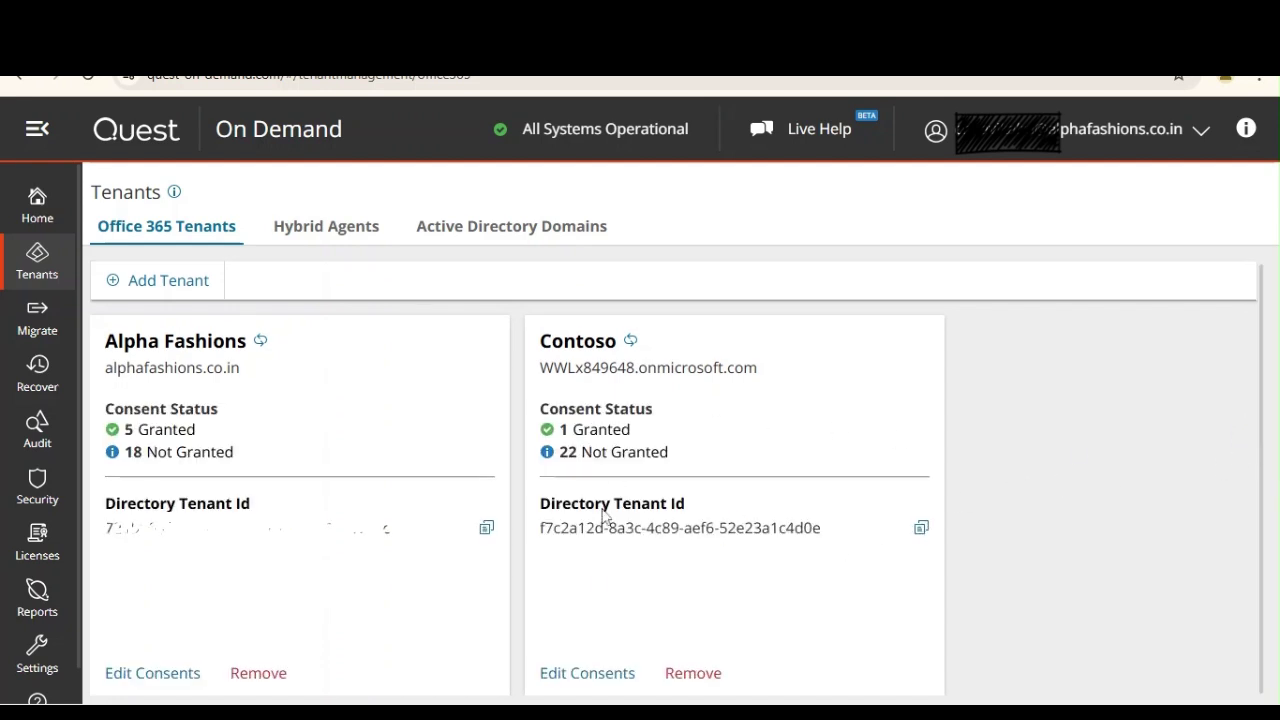
pyautogui.click(584, 675)
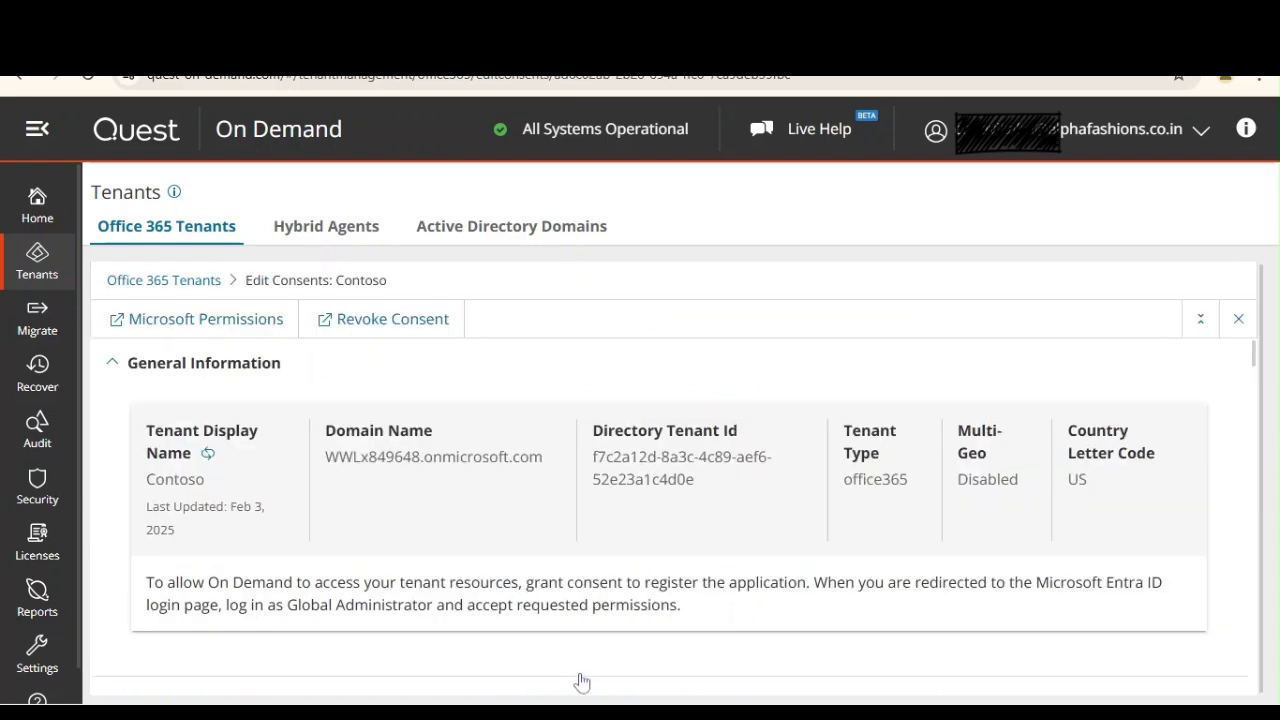
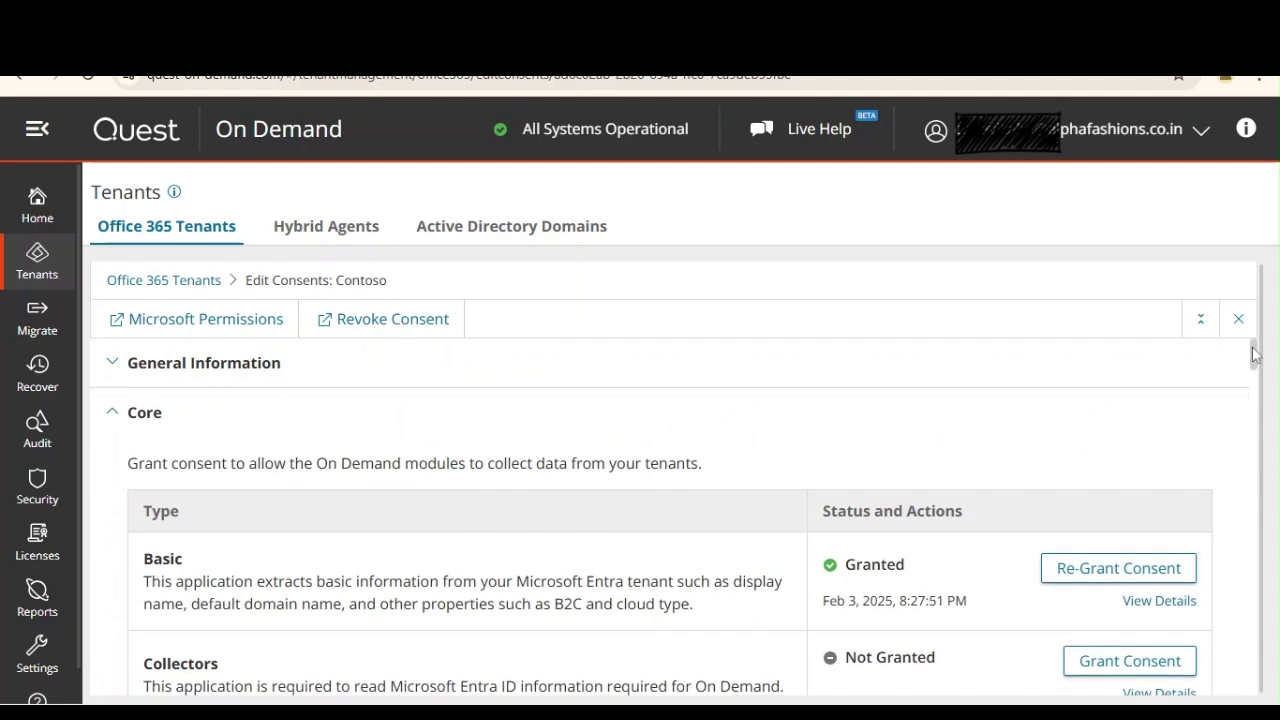
pyautogui.scroll(-2, 1256, 357)
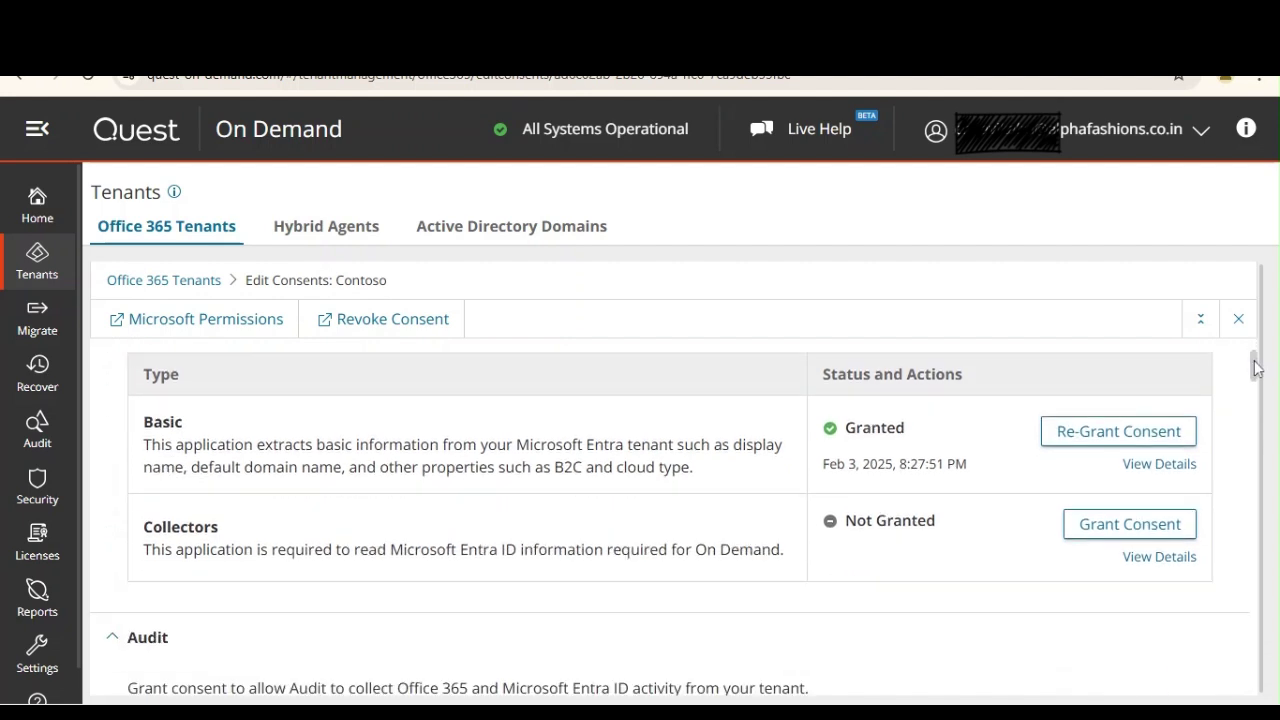
pyautogui.click(1111, 530)
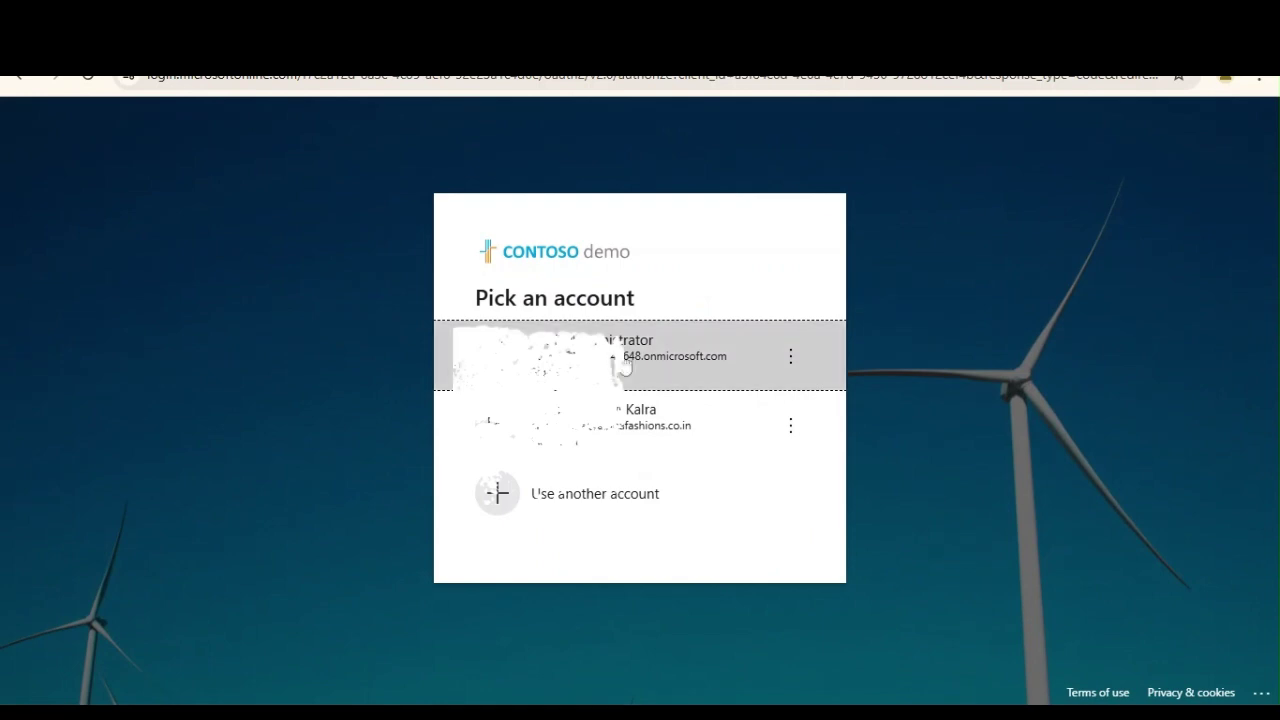
pyautogui.click(623, 367)
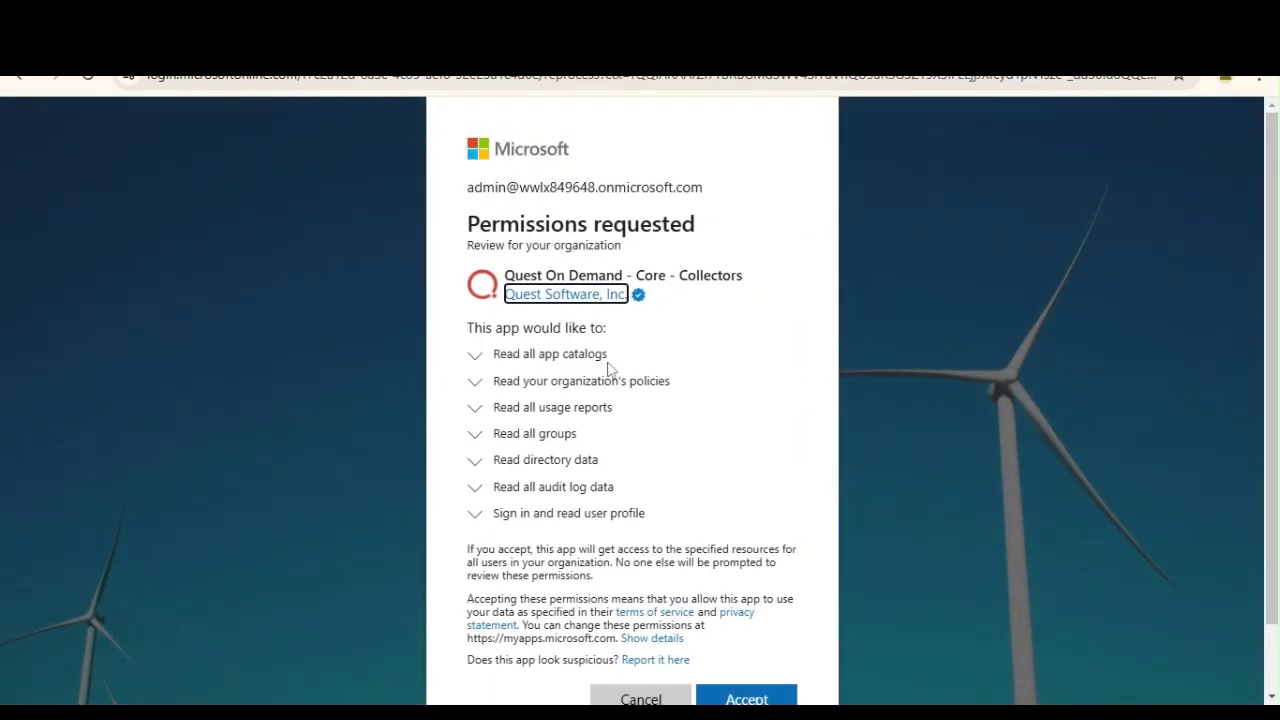
pyautogui.click(748, 699)
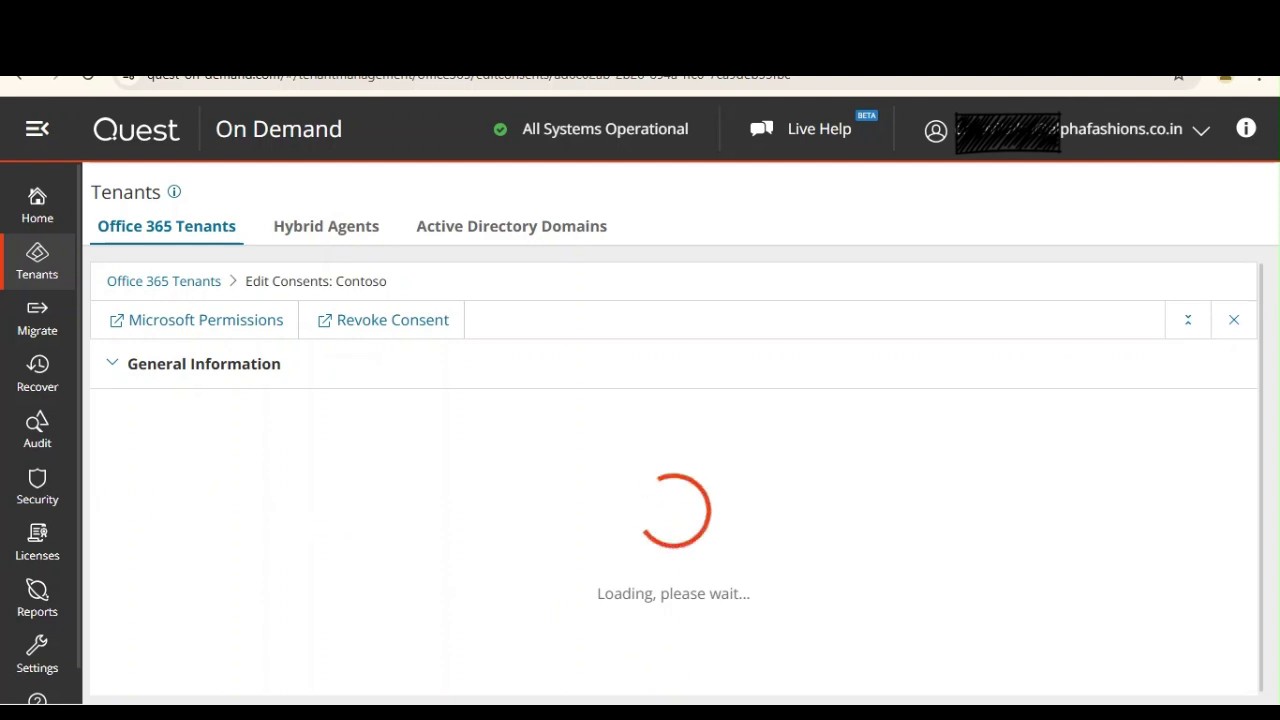
# Check the Core consents' status for Contoso and collapse the General Information, Core, Audit and License Management sections
pyautogui.click(116, 365)
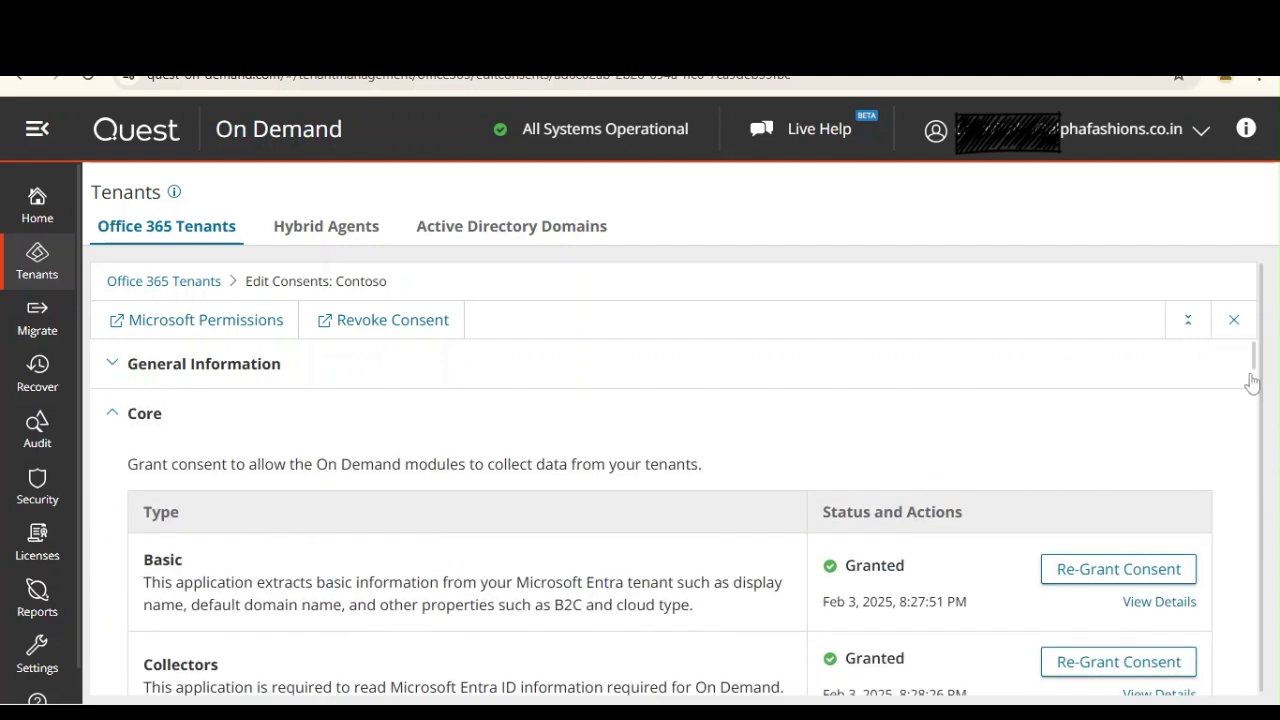
pyautogui.scroll(-2, 1252, 382)
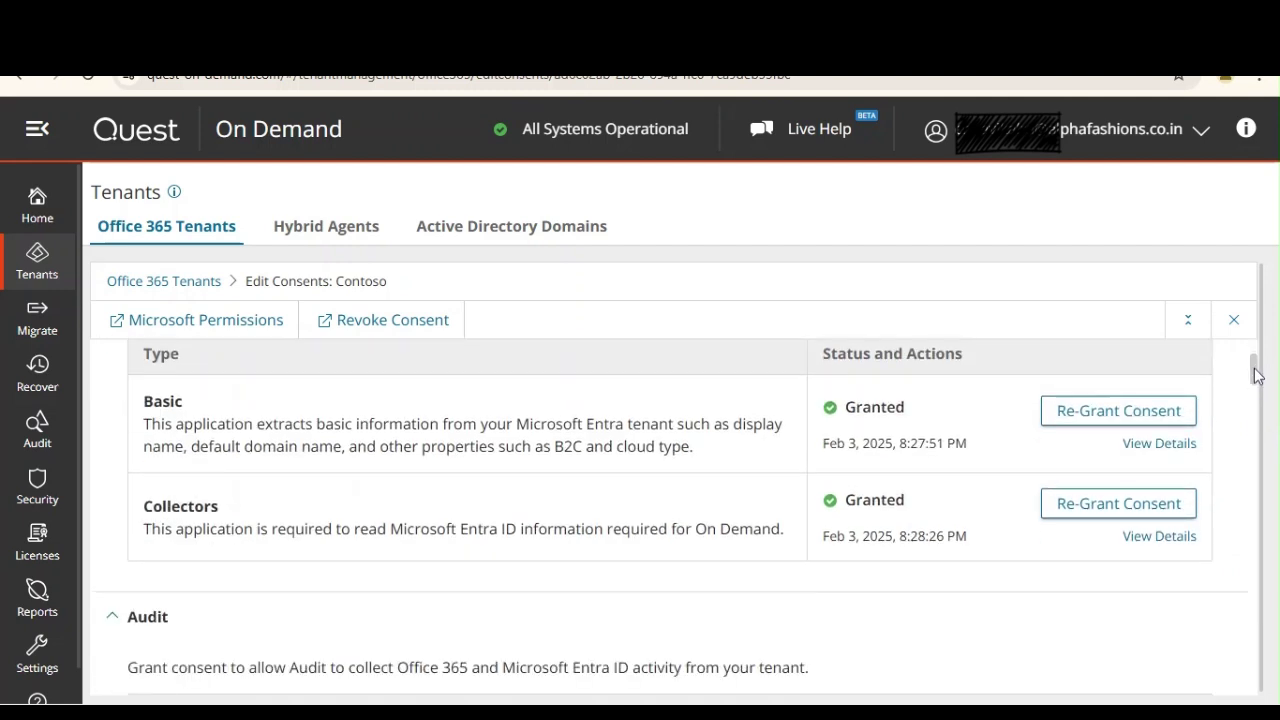
pyautogui.scroll(2, 543, 434)
pyautogui.click(118, 418)
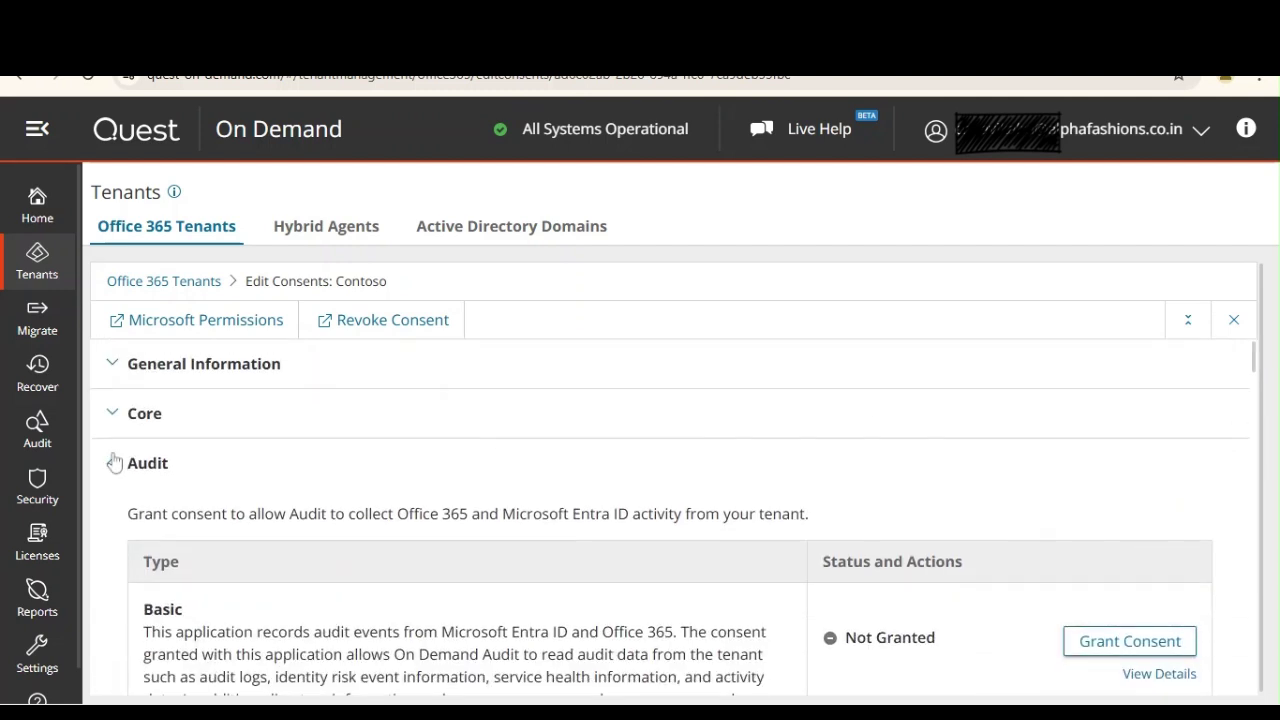
pyautogui.click(115, 462)
pyautogui.click(117, 520)
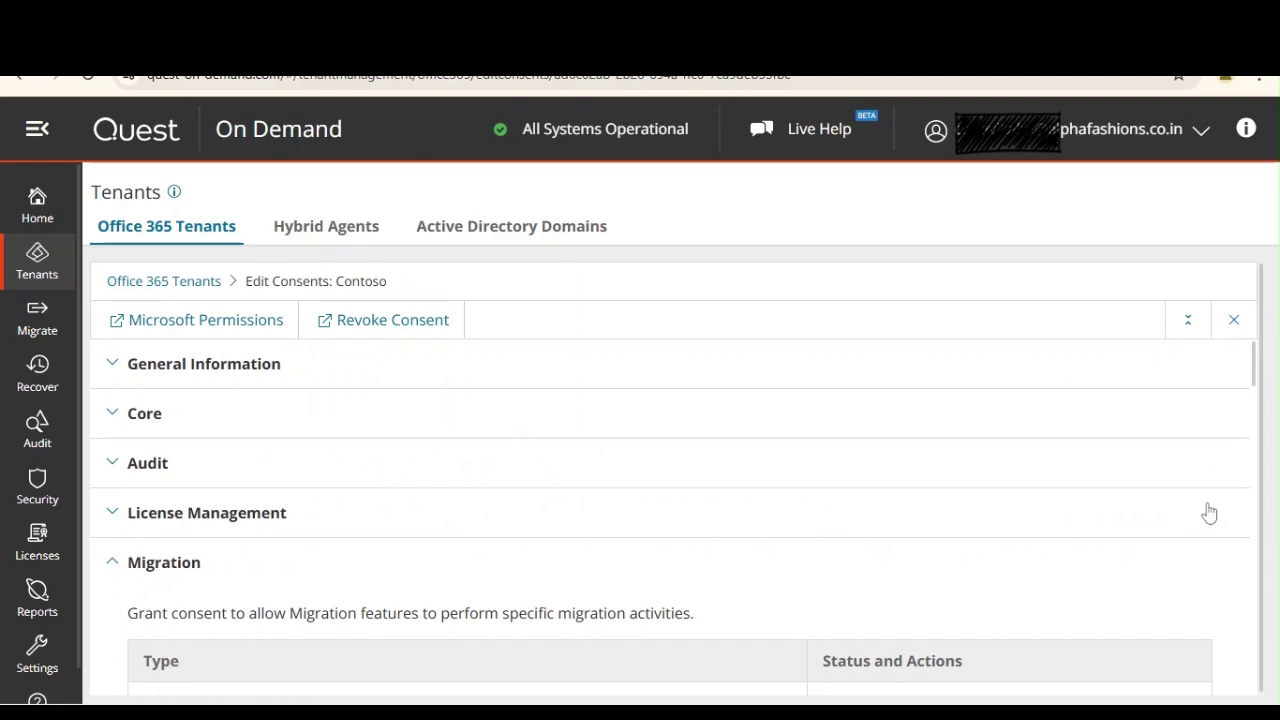
# Grant the Migration Basic - Full consent for the Contoso target tenant with its administrator account, accepting the requested permissions
pyautogui.moveTo(1251, 366); pyautogui.dragTo(1256, 418)
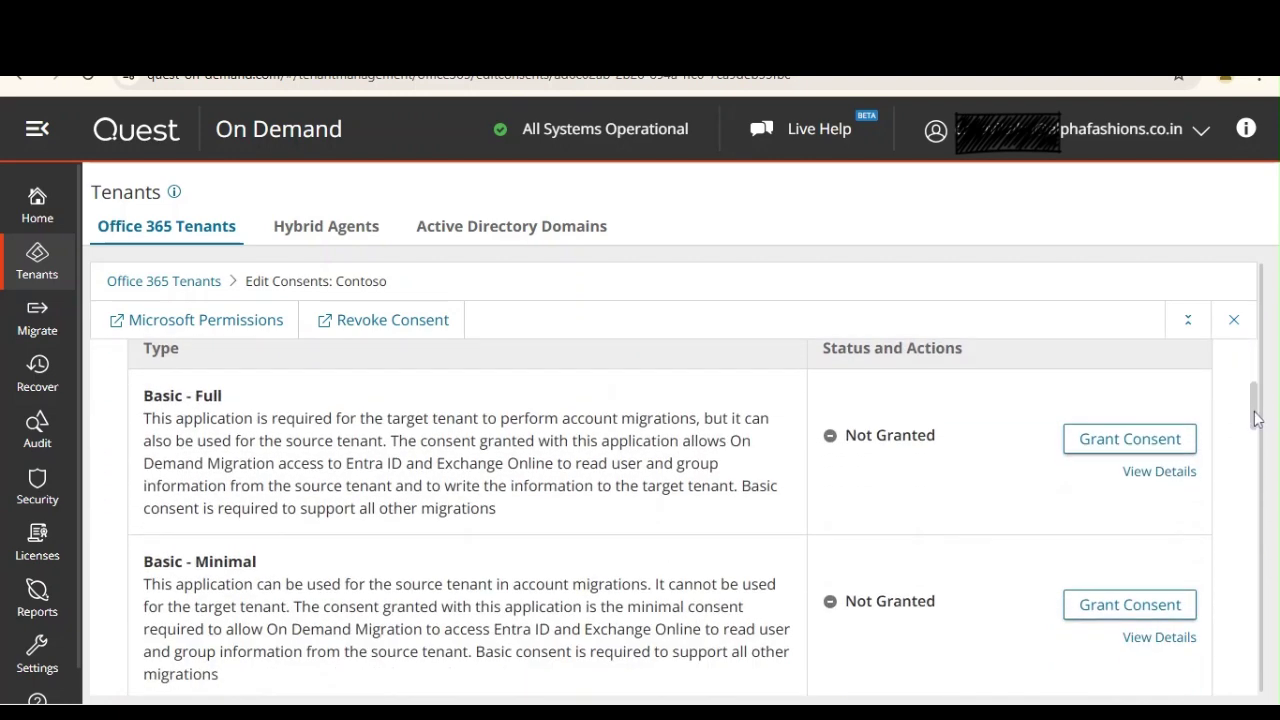
pyautogui.click(1127, 438)
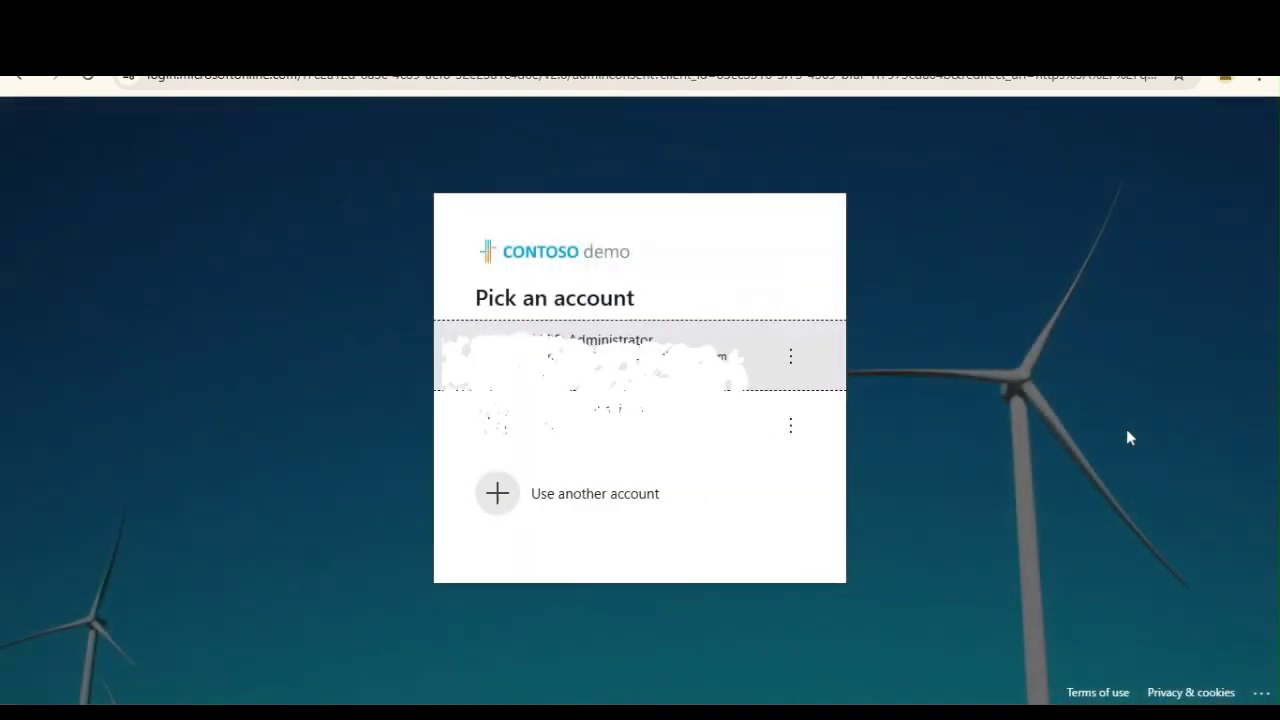
pyautogui.click(780, 360)
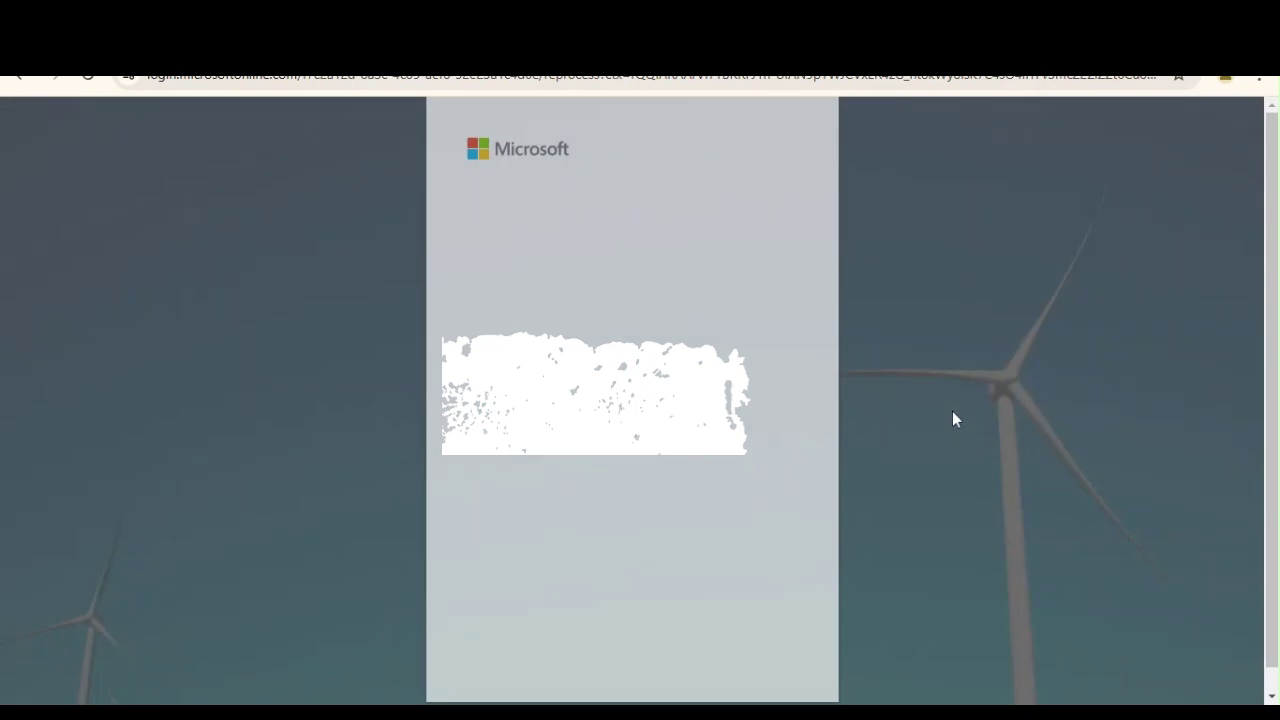
pyautogui.click(752, 648)
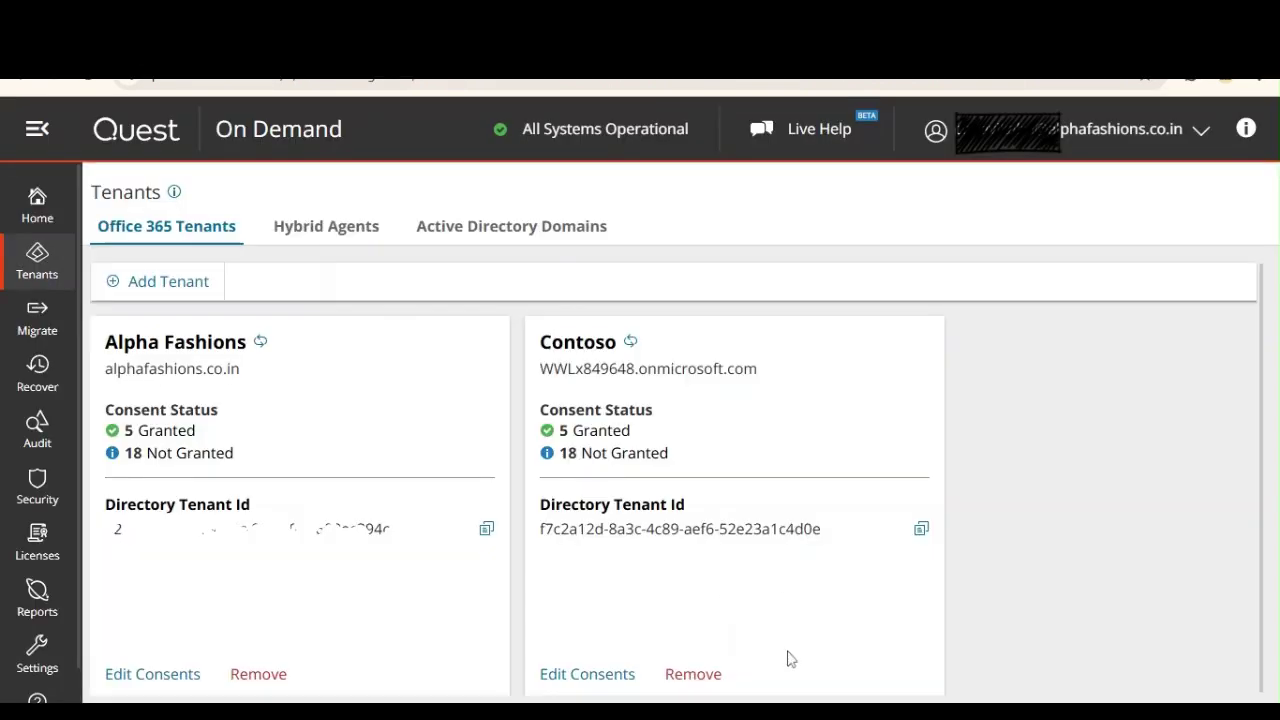
# Reopen the Contoso tenant's consents, collapse General Information and review the status and descriptions of the Core Basic and Collectors consents
pyautogui.click(590, 676)
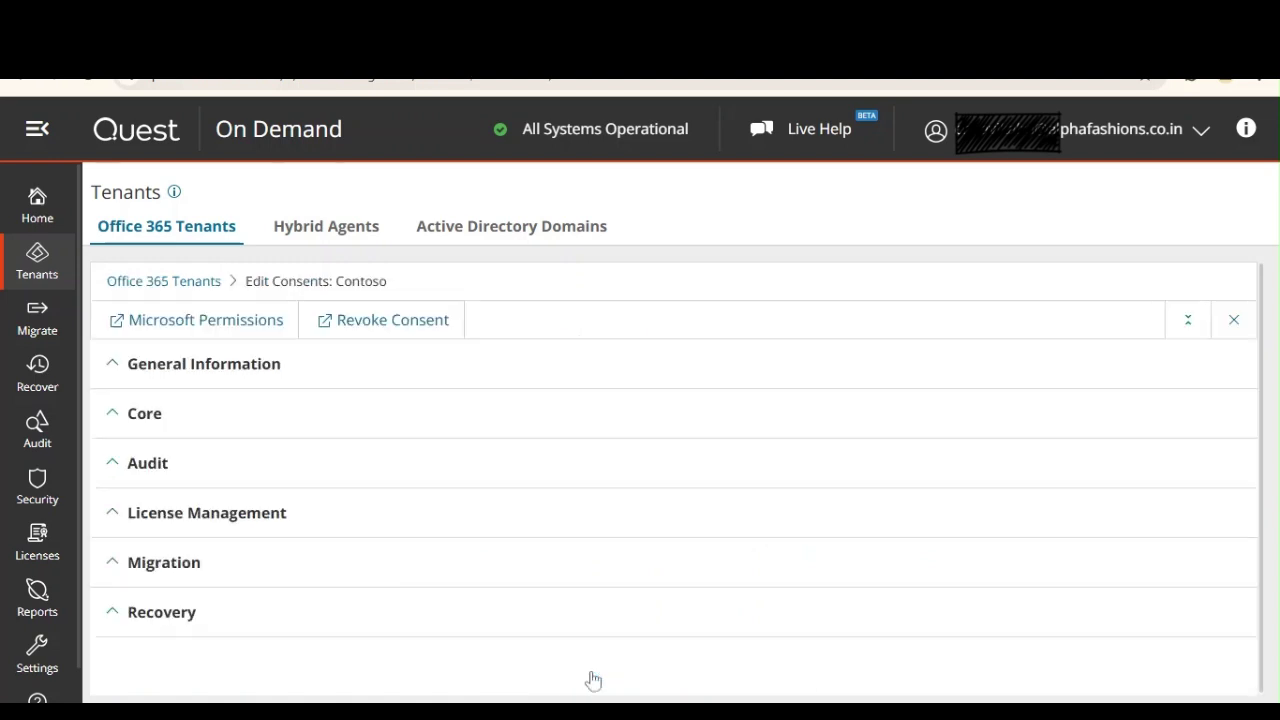
pyautogui.click(110, 365)
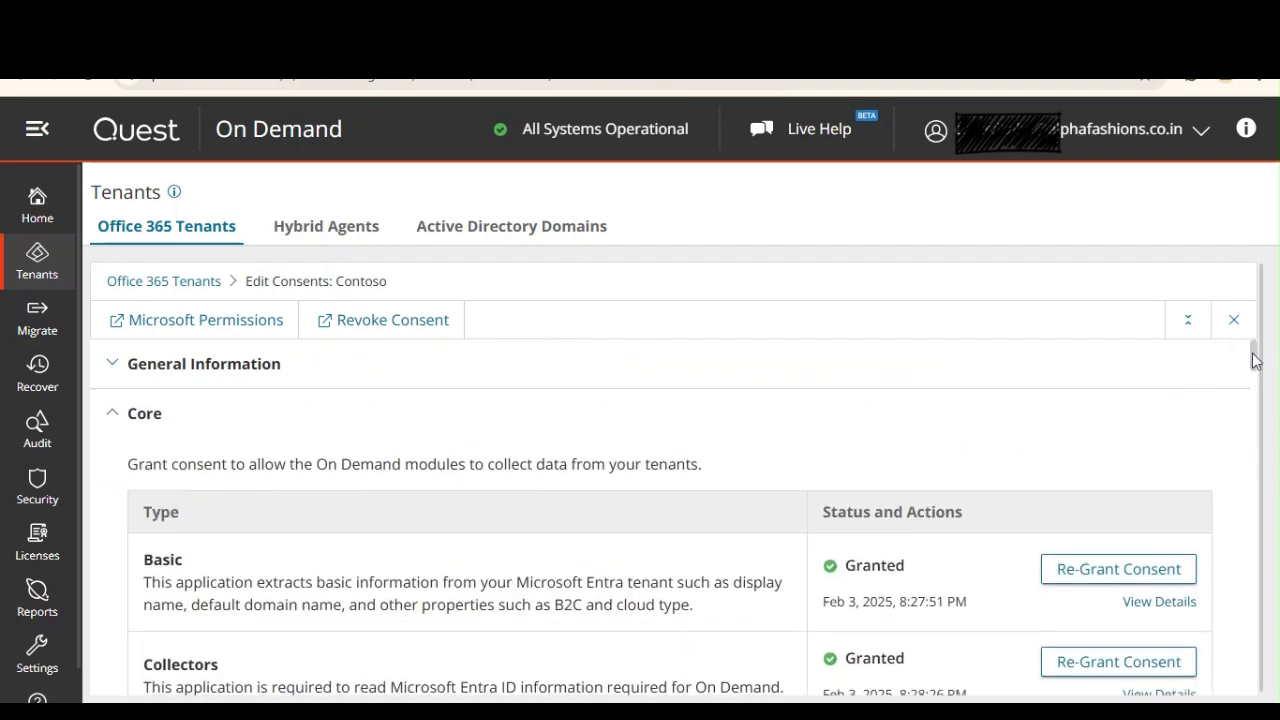
pyautogui.scroll(-2, 1256, 360)
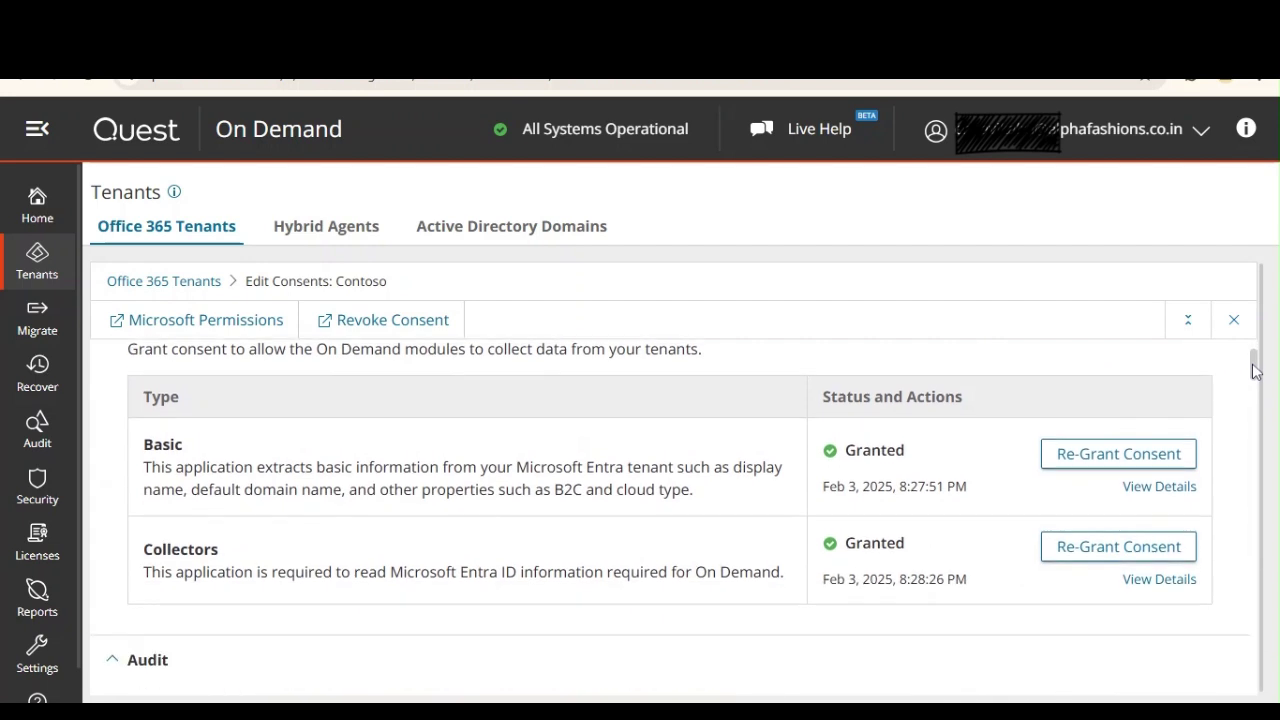
pyautogui.moveTo(420, 572); pyautogui.dragTo(716, 572)
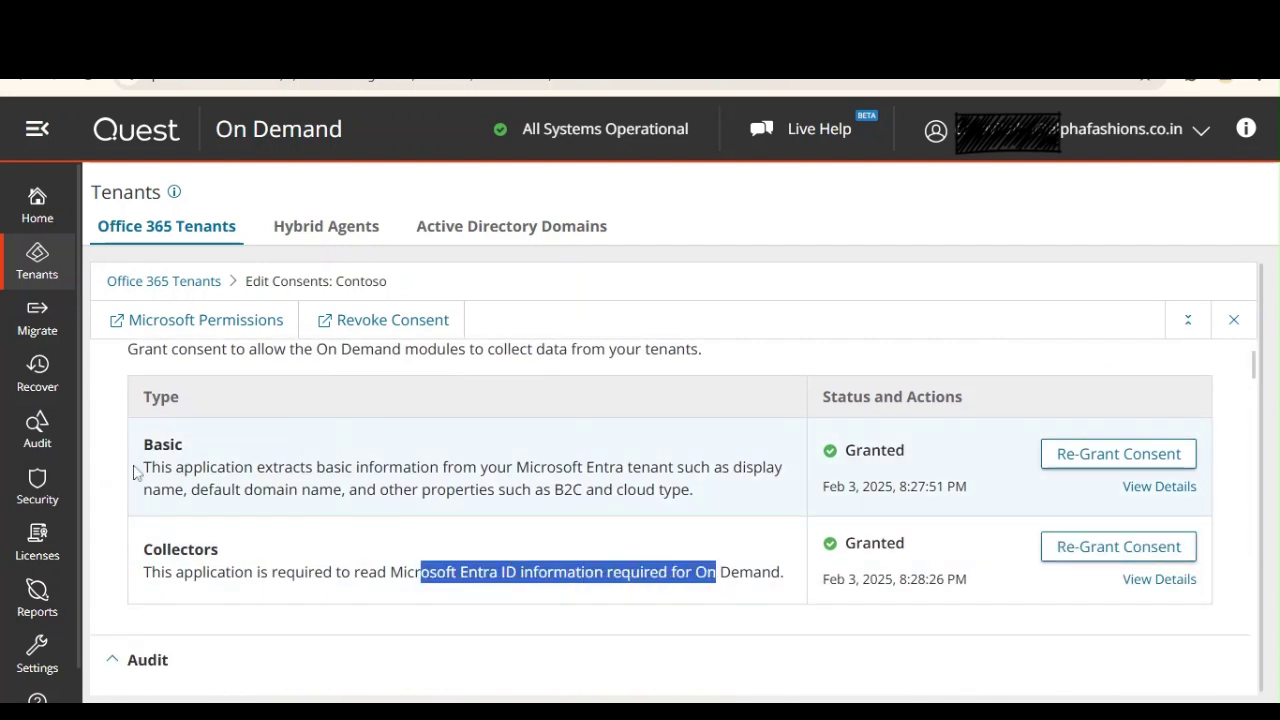
pyautogui.scroll(2, 1258, 376)
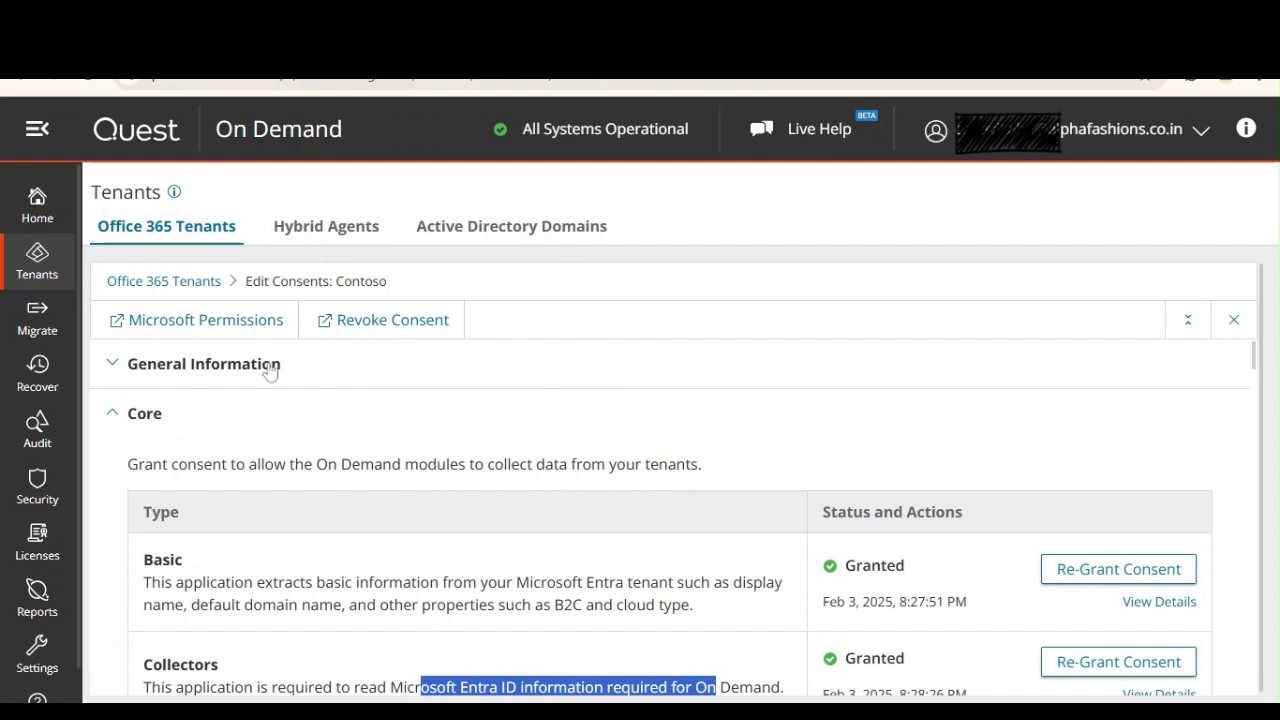
# Collapse Core, Audit and License Management, and check the status of the Migration Basic - Full and Basic - Minimal consents
pyautogui.click(115, 412)
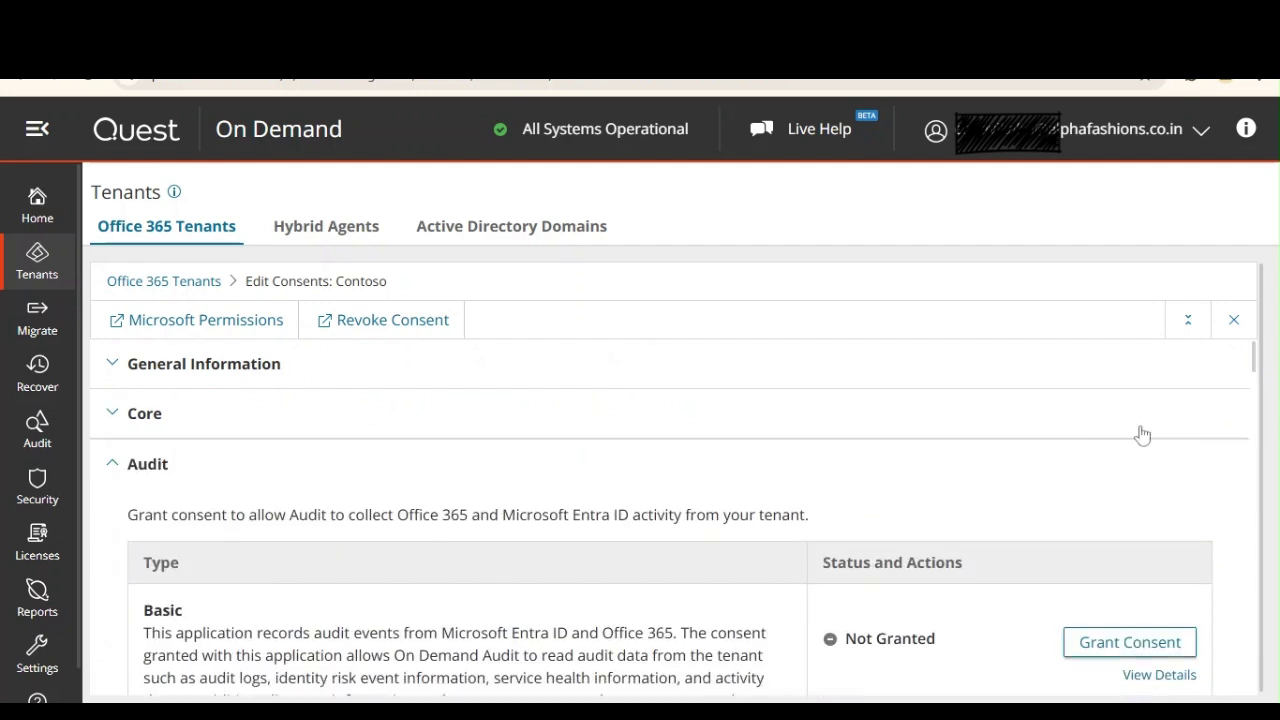
pyautogui.click(113, 466)
pyautogui.click(108, 516)
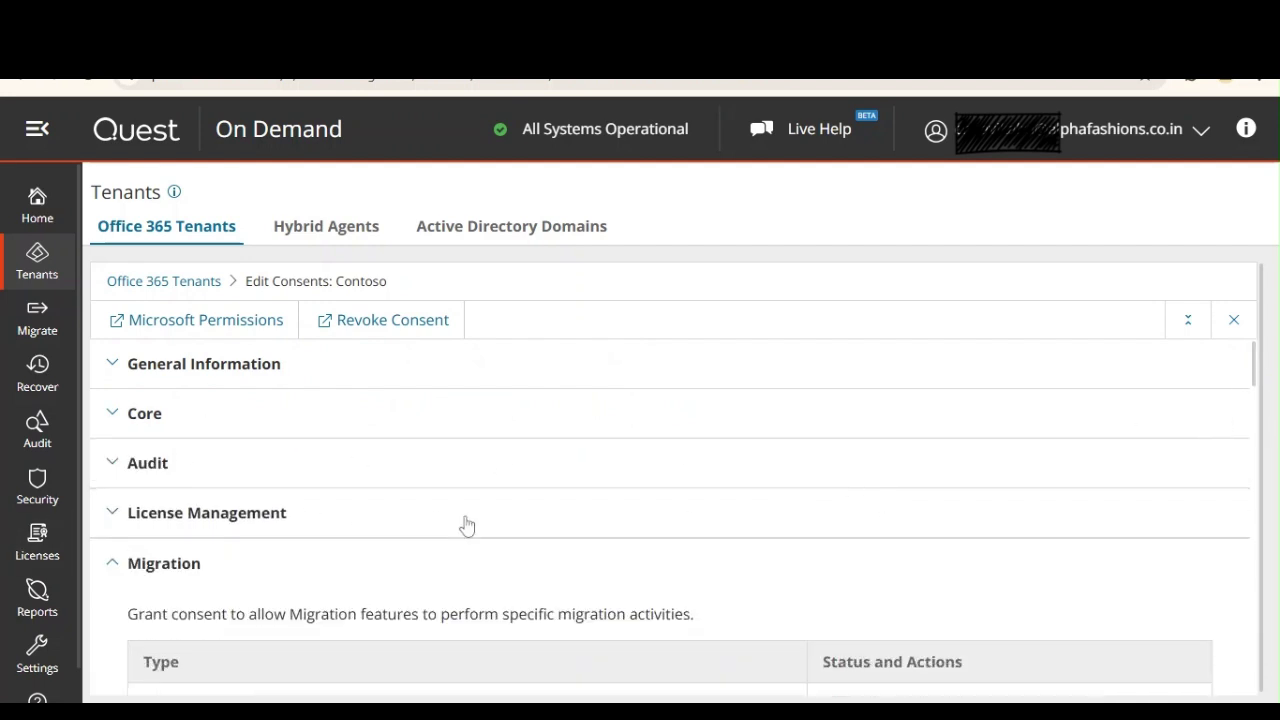
pyautogui.scroll(-2, 1258, 396)
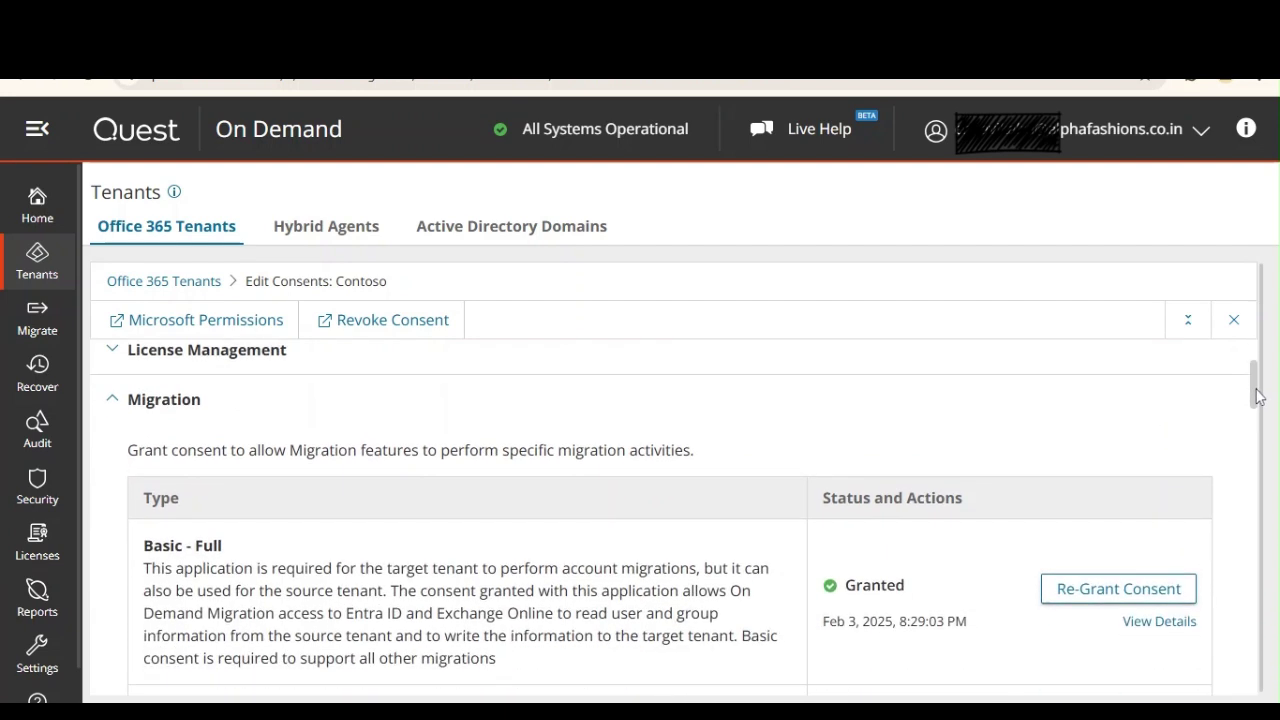
pyautogui.scroll(-2, 1258, 396)
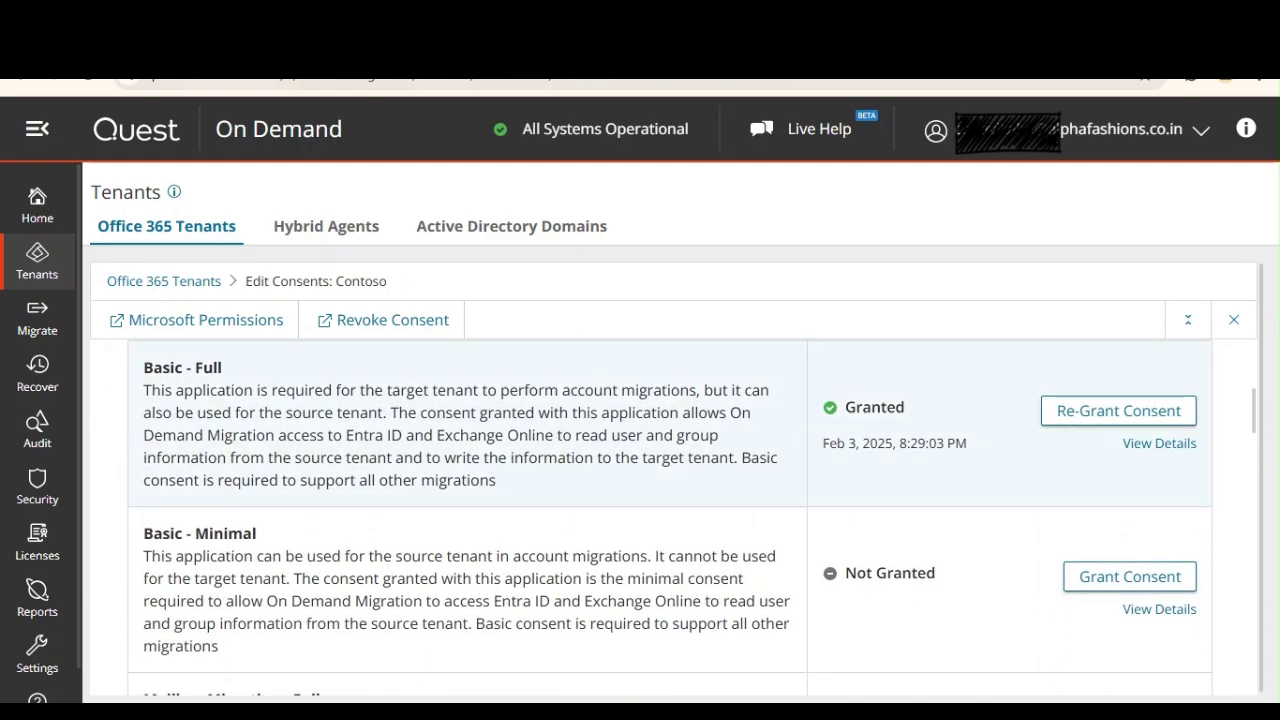
# Review the descriptions and status of Contoso's Migration consents, from Basic through Mailbox Migration and OneDrive to Power BI and SharePoint
pyautogui.moveTo(358, 390); pyautogui.dragTo(741, 443)
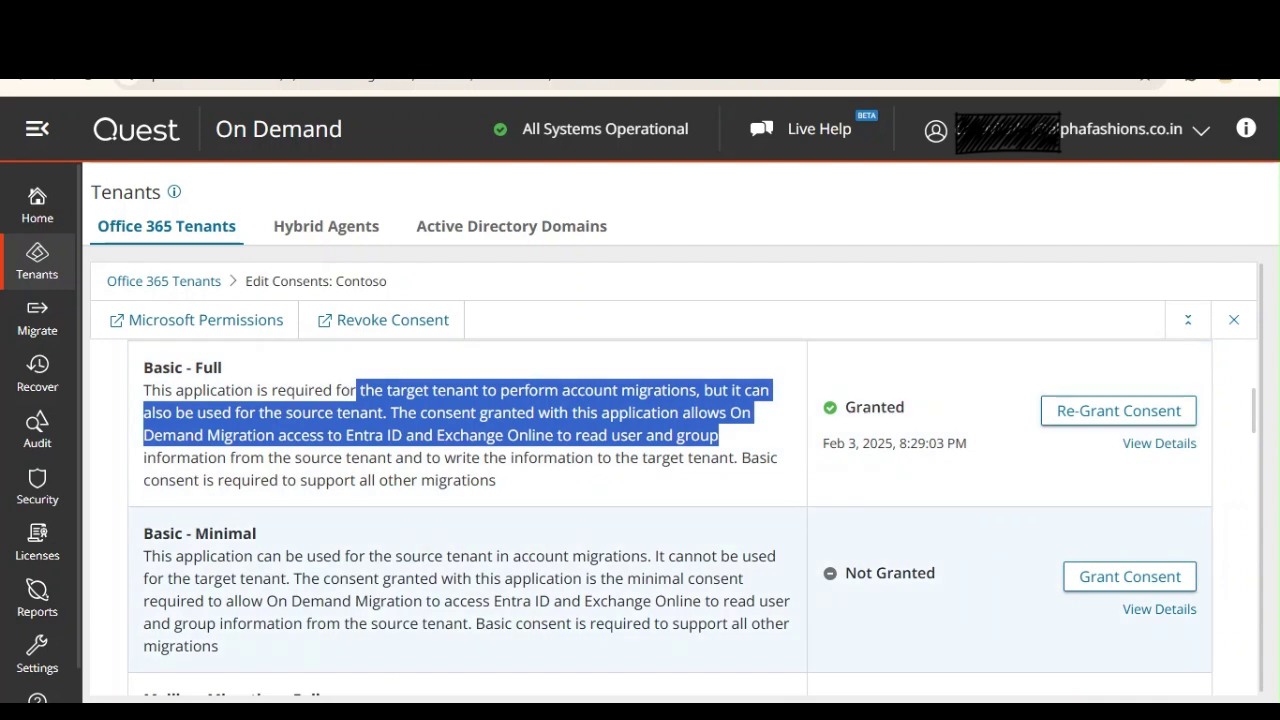
pyautogui.moveTo(331, 556); pyautogui.dragTo(714, 578)
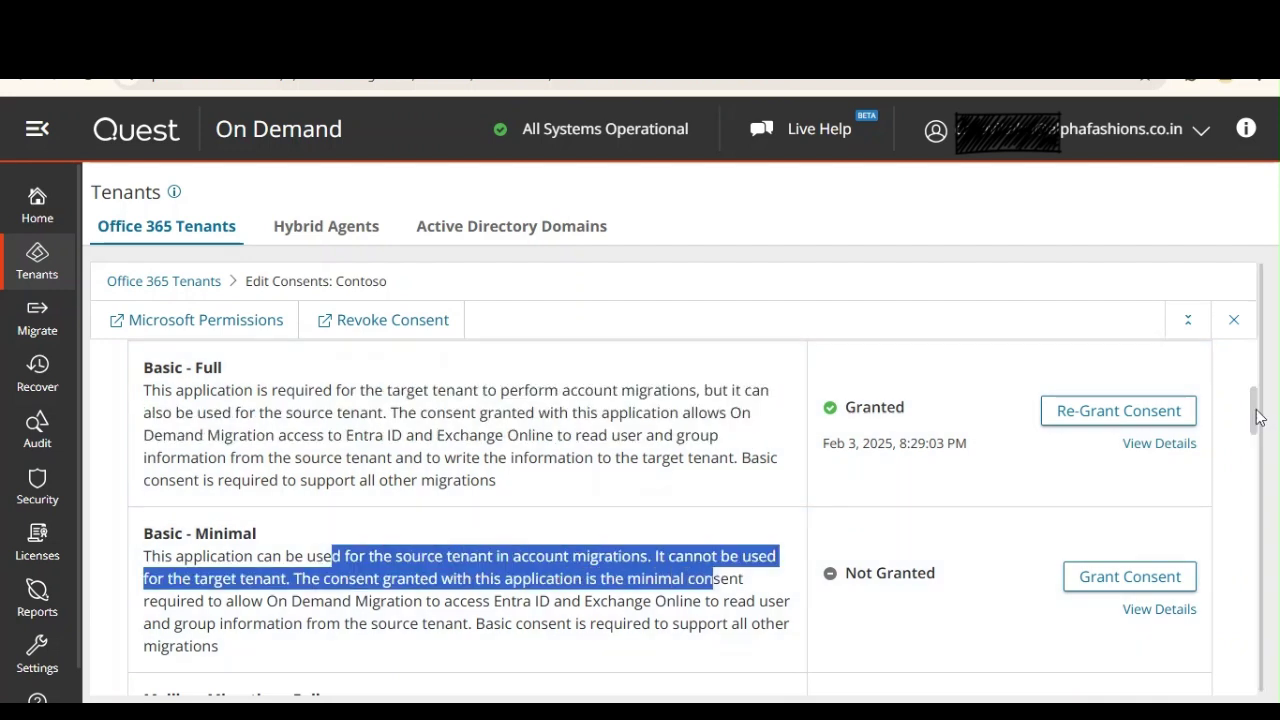
pyautogui.scroll(-1, 1256, 420)
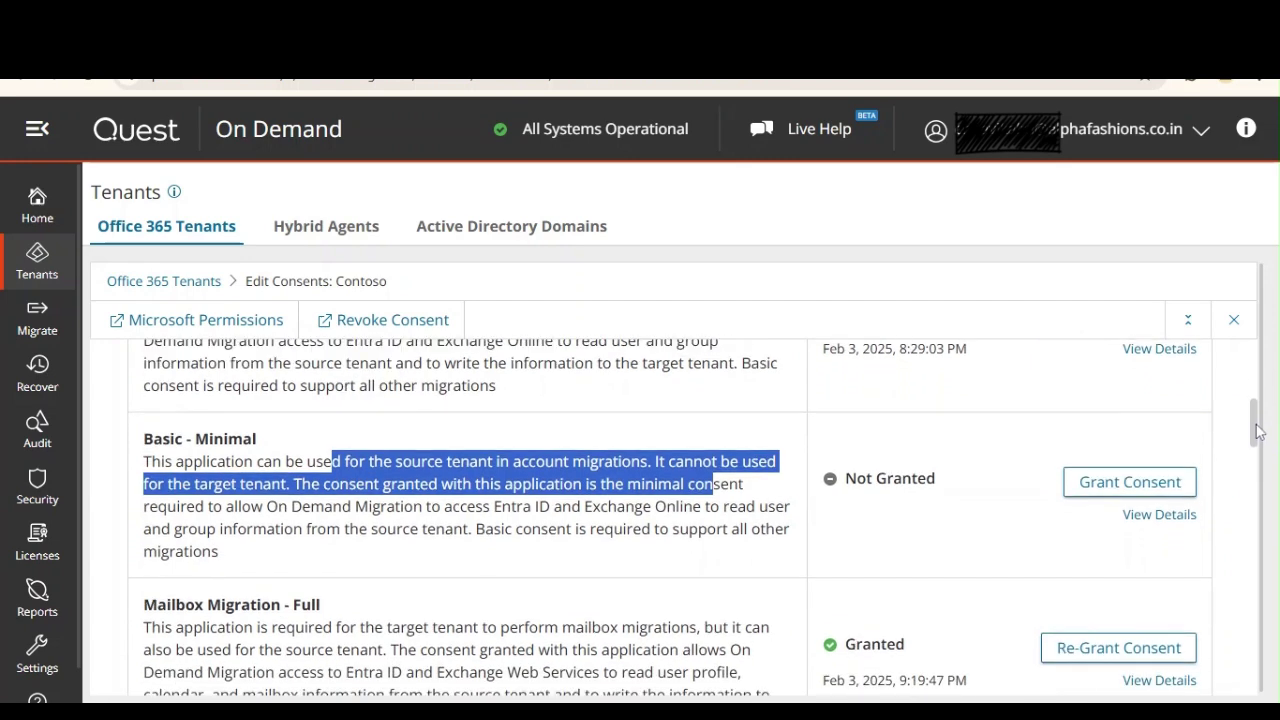
pyautogui.scroll(-3, 1253, 440)
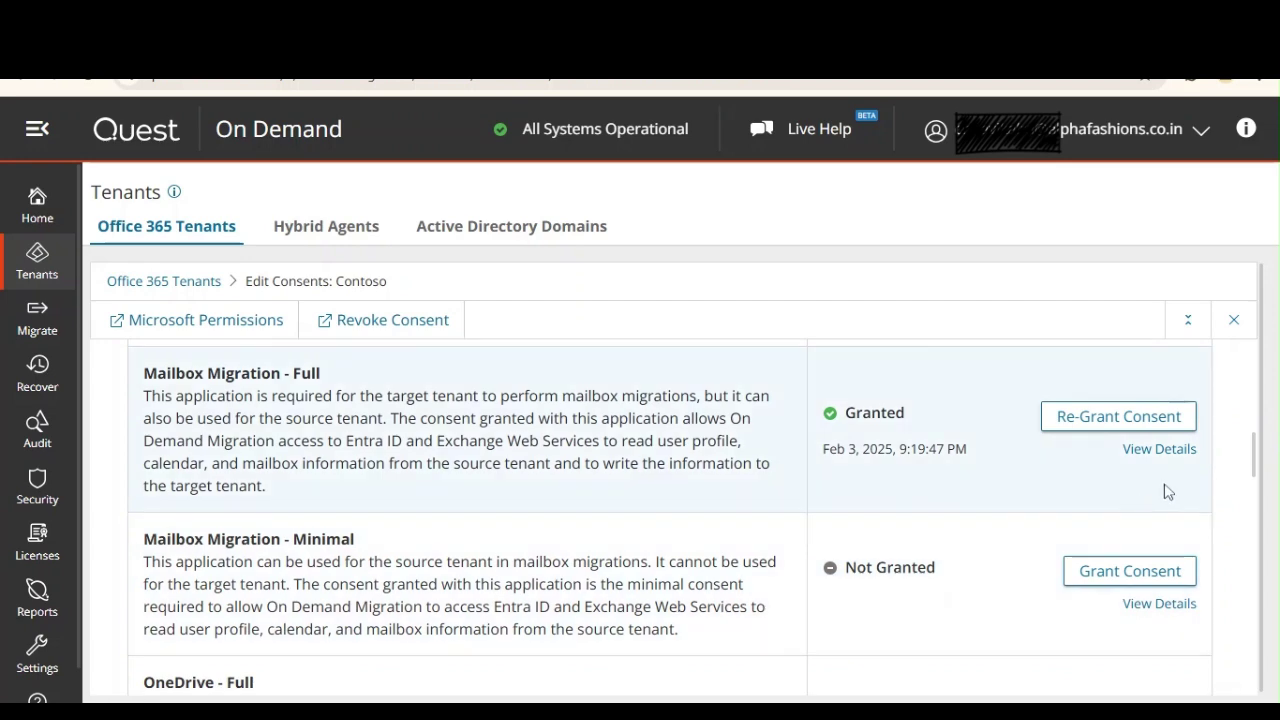
pyautogui.scroll(-2, 1258, 488)
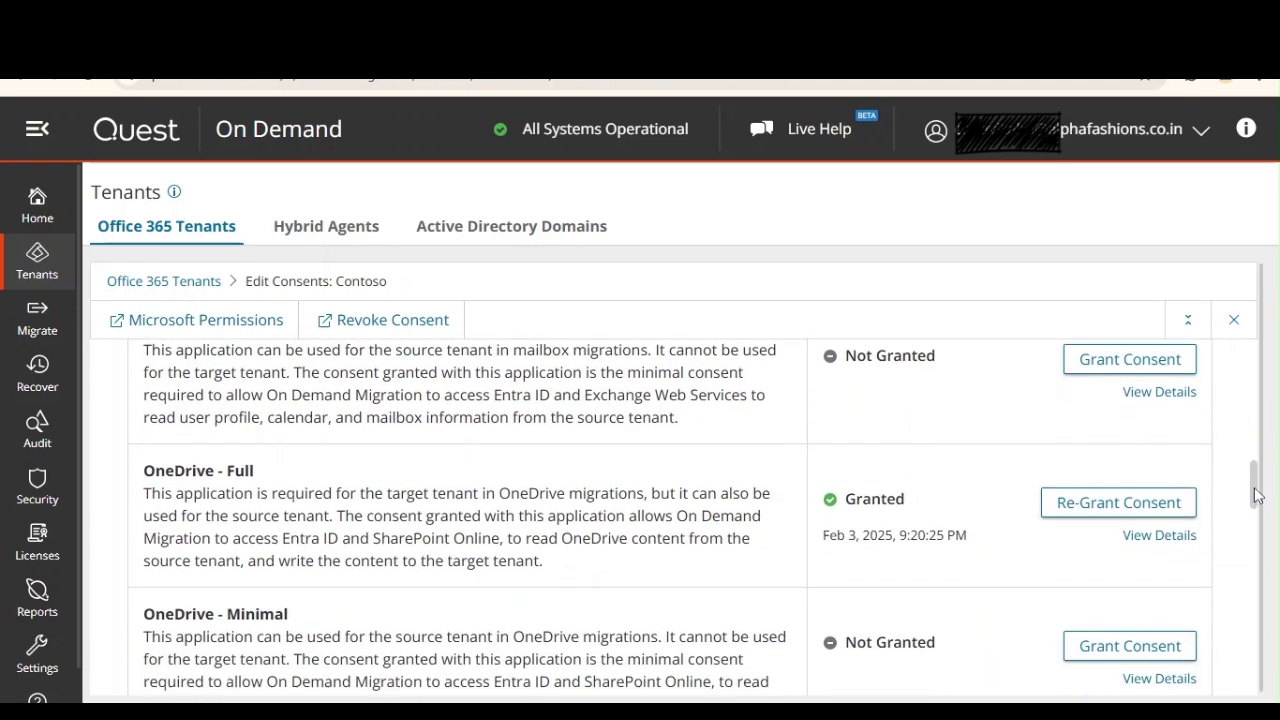
pyautogui.scroll(-2, 1258, 505)
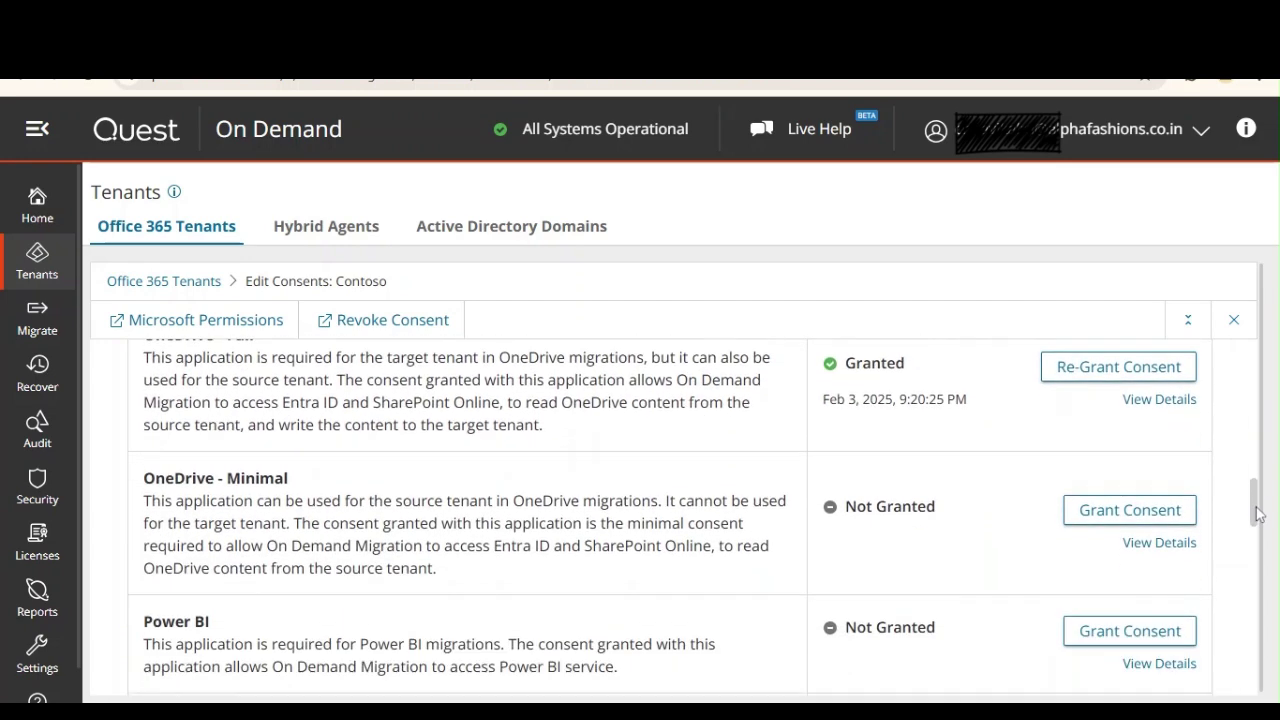
pyautogui.scroll(-1, 1258, 513)
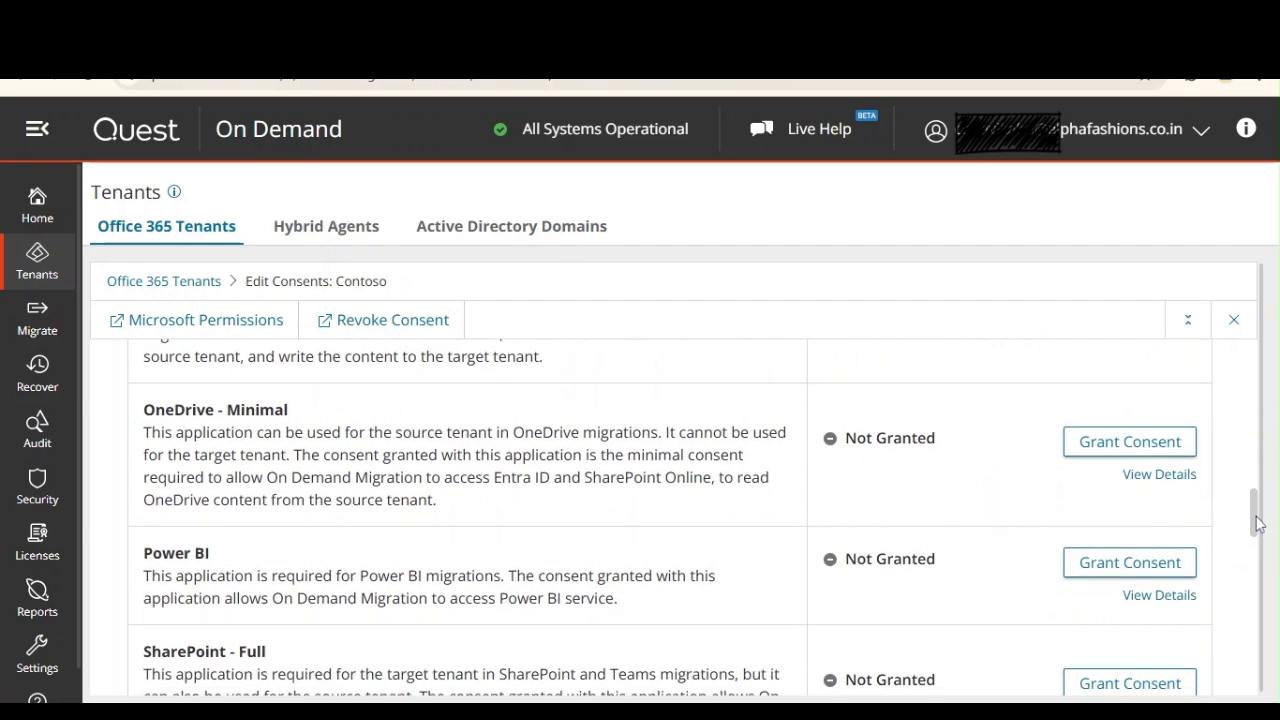
pyautogui.moveTo(1258, 525); pyautogui.dragTo(1258, 365)
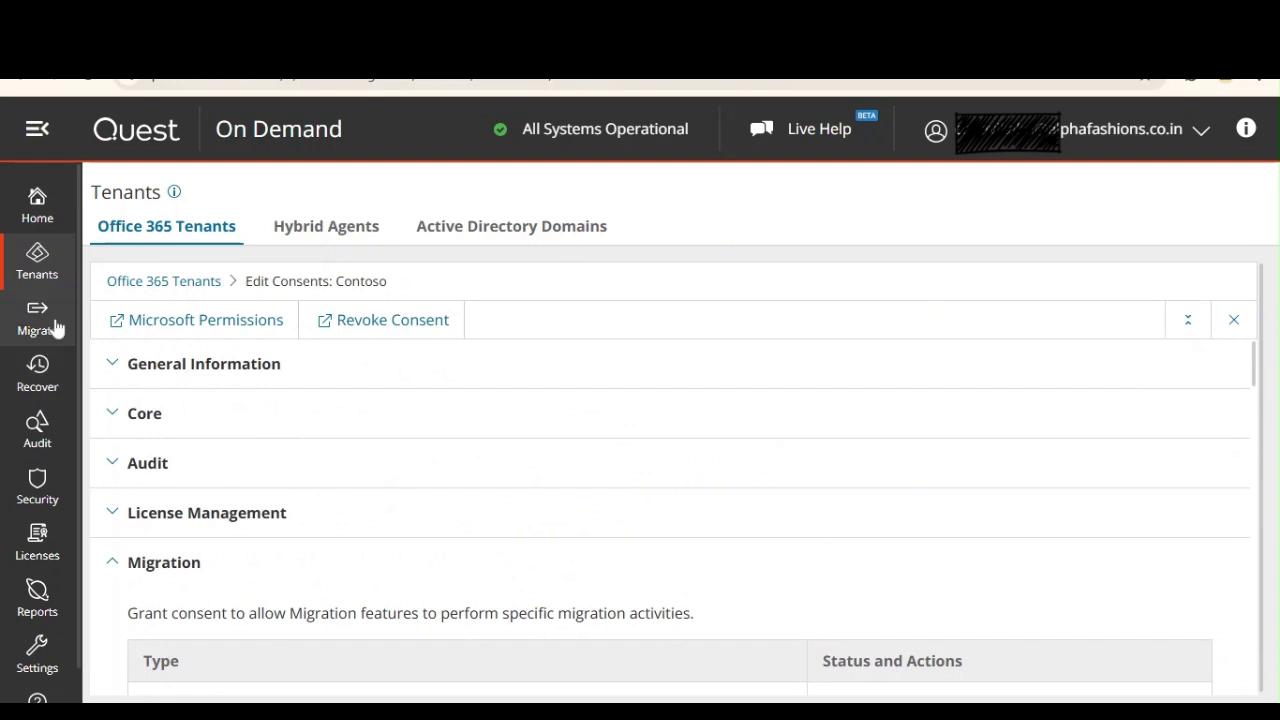
# Leave the Contoso consents, open the migration Projects area, collapse the side navigation and start creating a new migration project
pyautogui.click(150, 244)
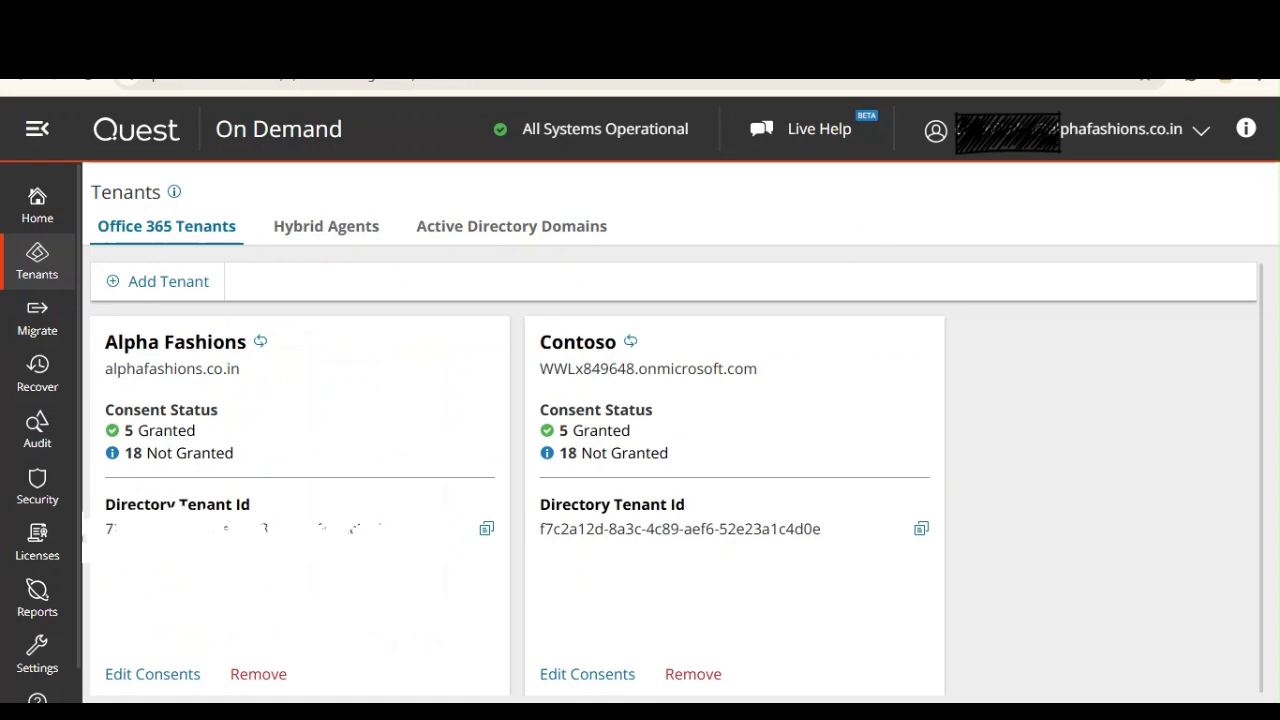
pyautogui.click(38, 318)
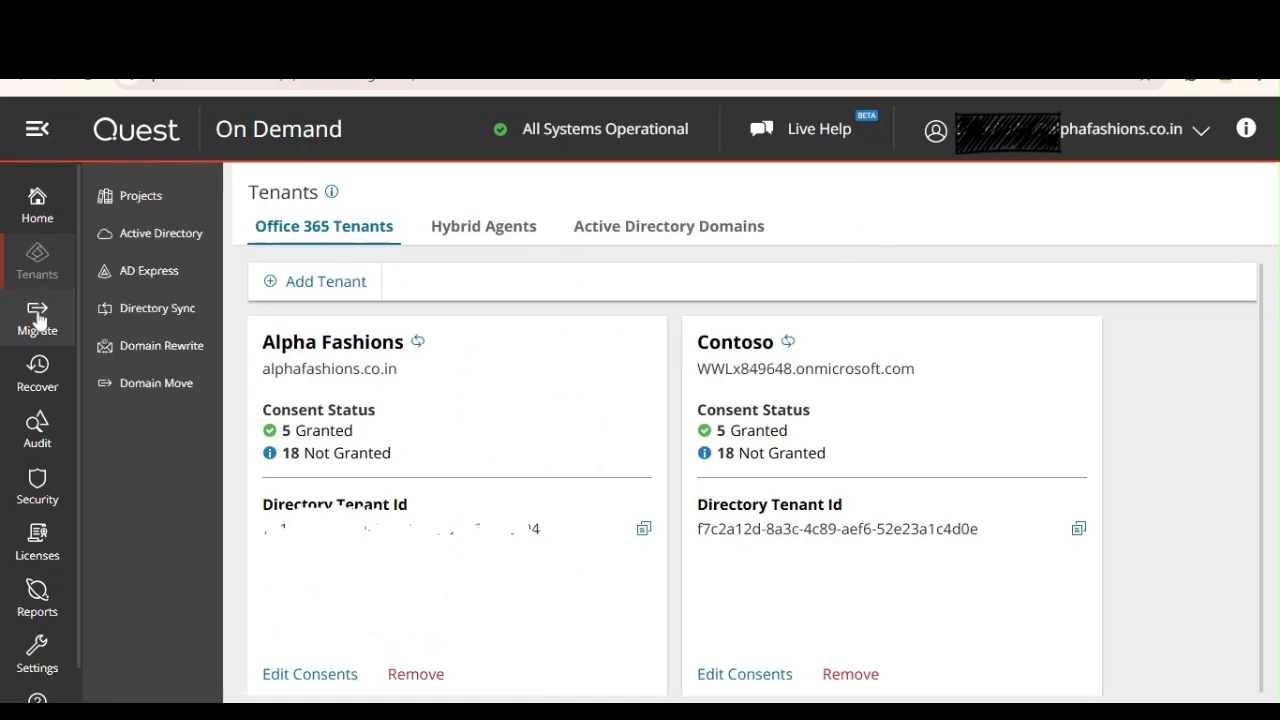
pyautogui.click(147, 200)
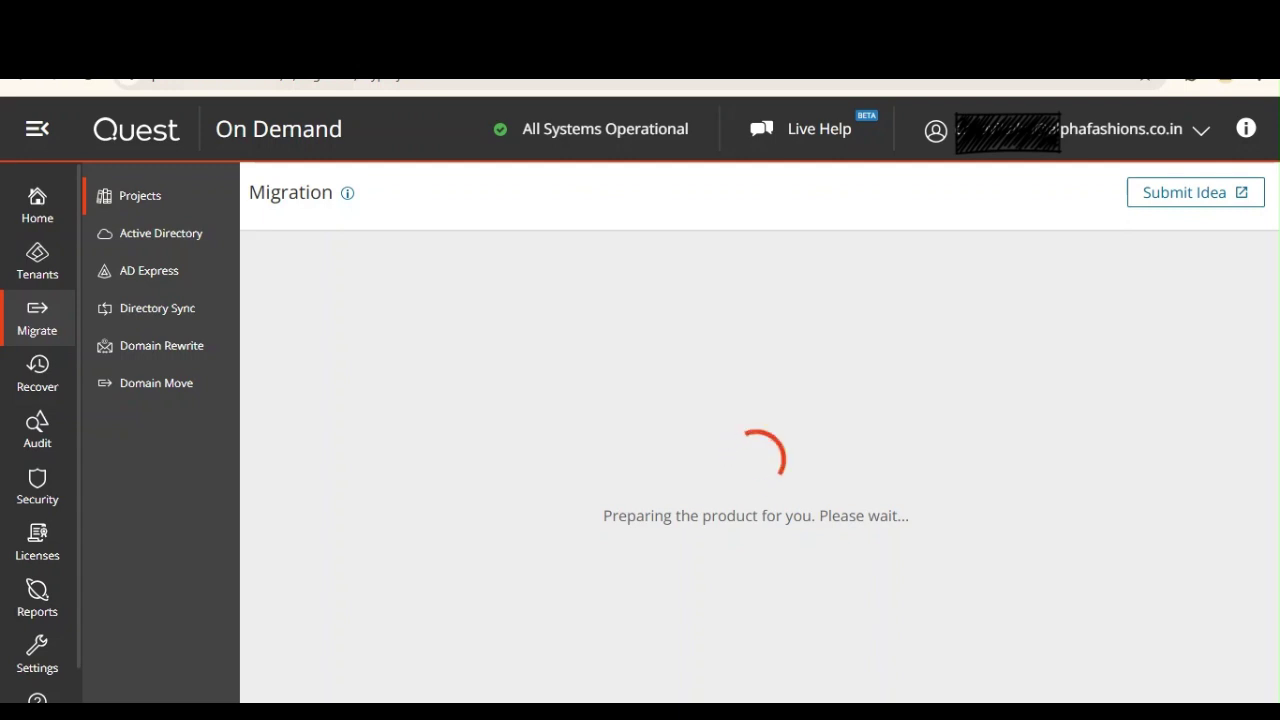
pyautogui.click(30, 135)
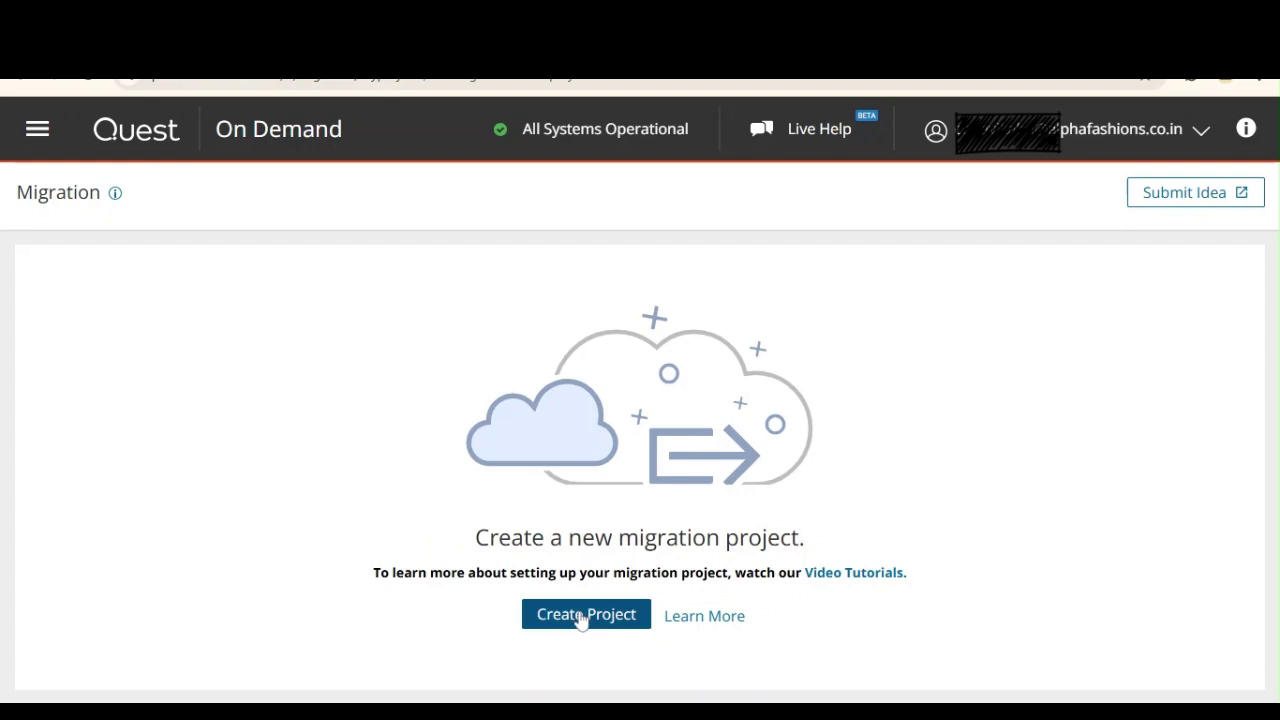
pyautogui.click(580, 616)
# Title the new project MigrationProject1 and enter MigrationProject1-POC as its description
pyautogui.moveTo(1260, 449); pyautogui.dragTo(1260, 486)
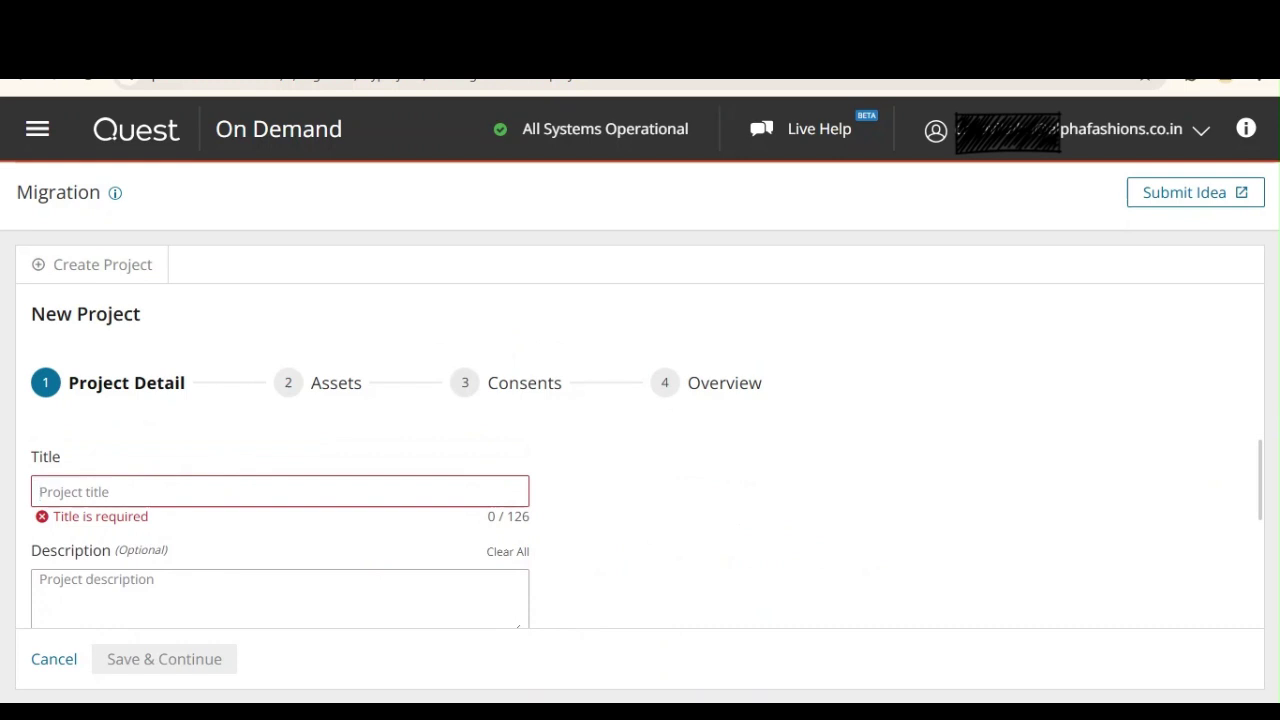
pyautogui.click(45, 491)
pyautogui.write('Migratio')
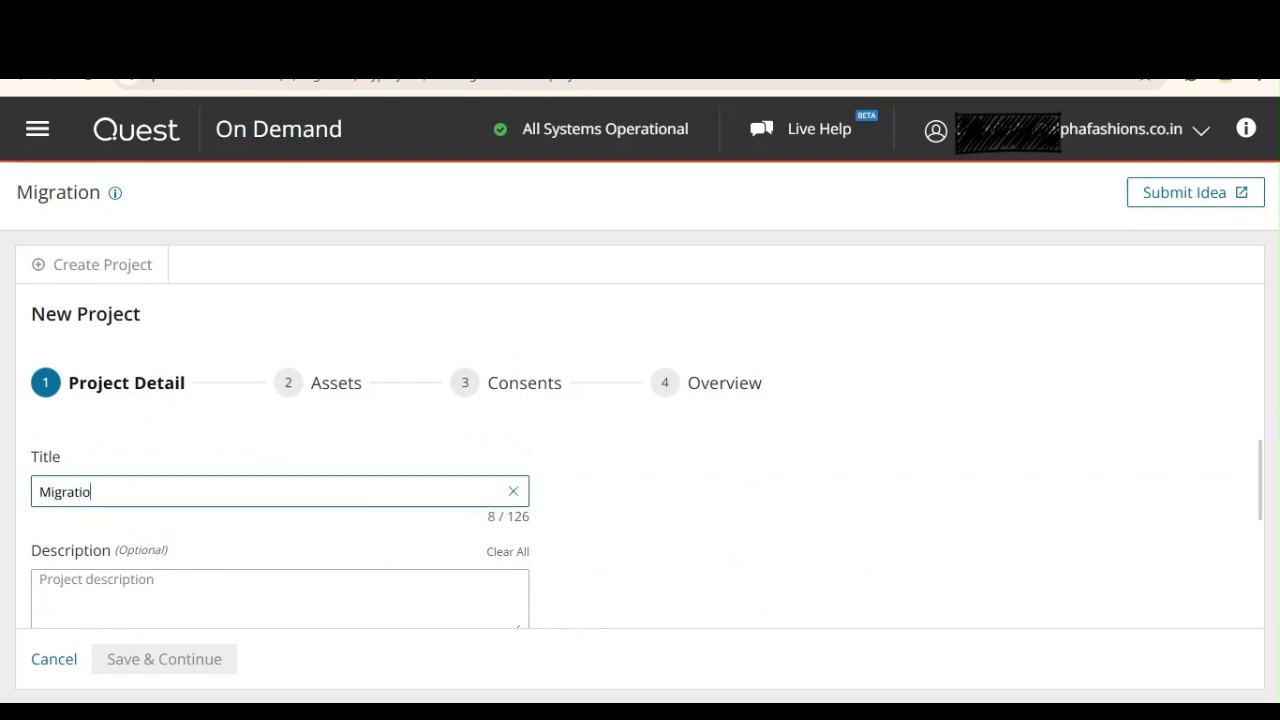
pyautogui.write('nProject1')
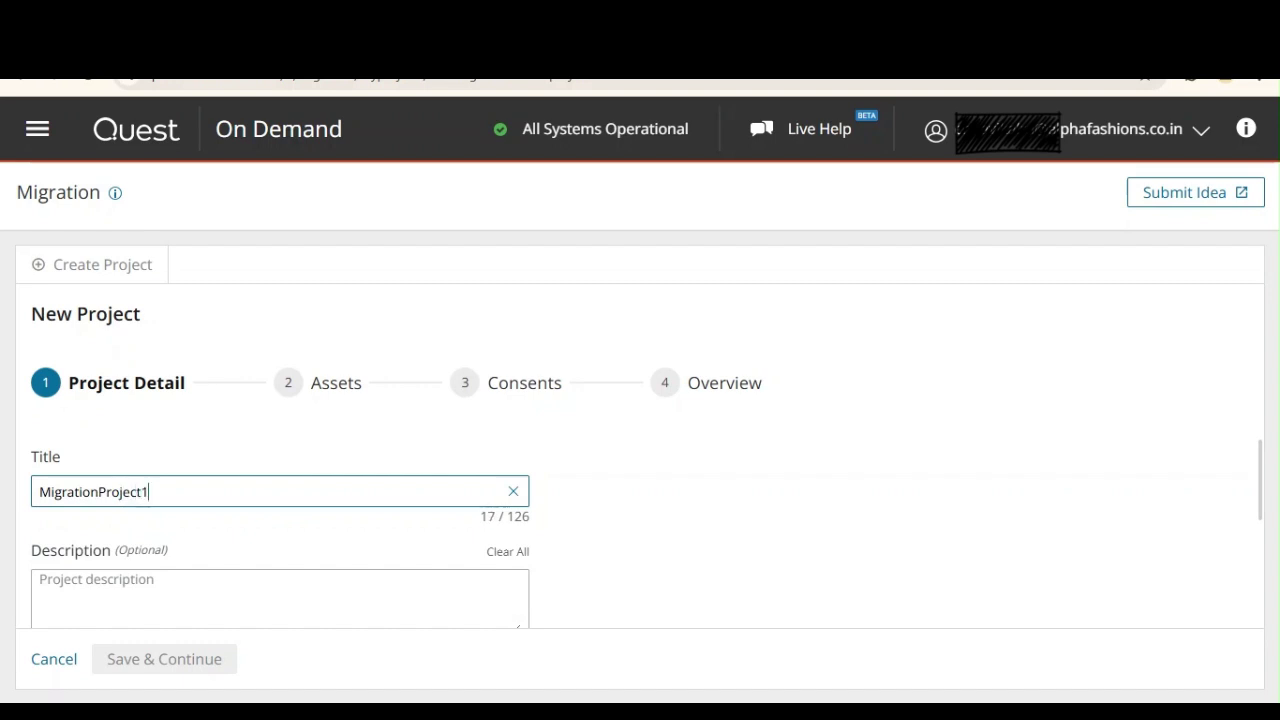
pyautogui.hotkey('ctrl', 'a')
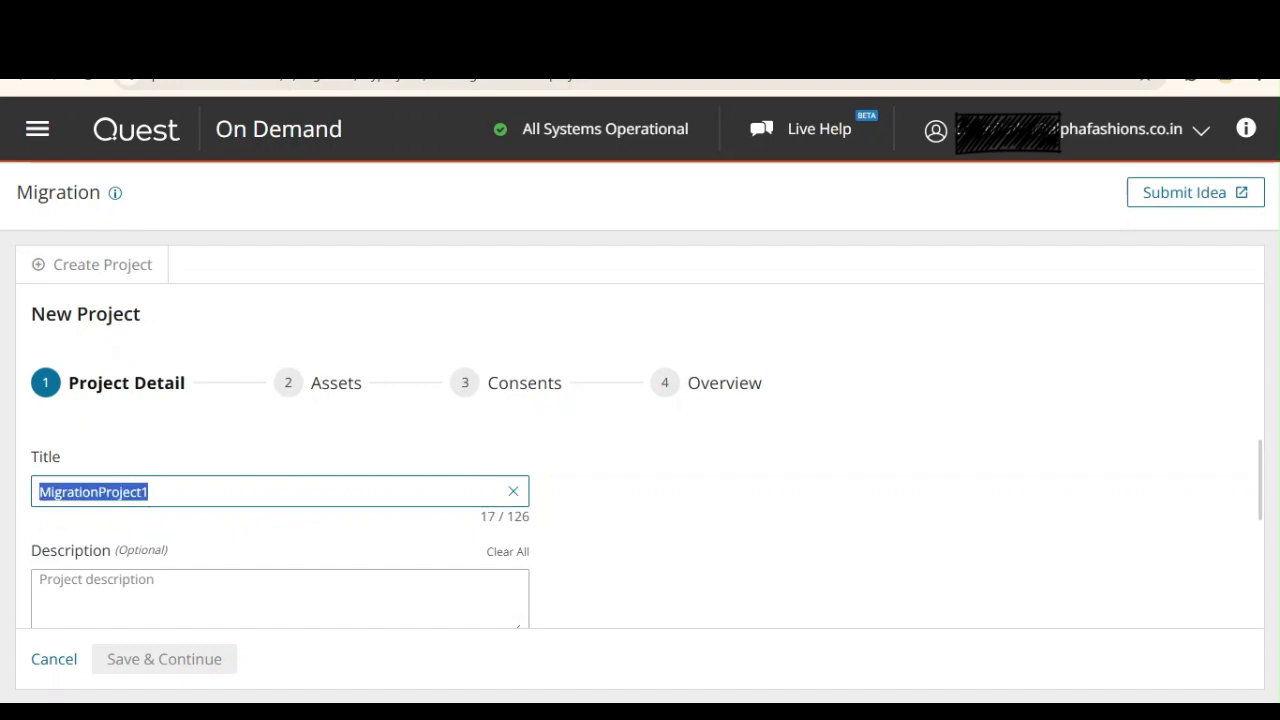
pyautogui.hotkey('ctrl', 'c')
pyautogui.click(100, 595)
pyautogui.hotkey('ctrl', 'v')
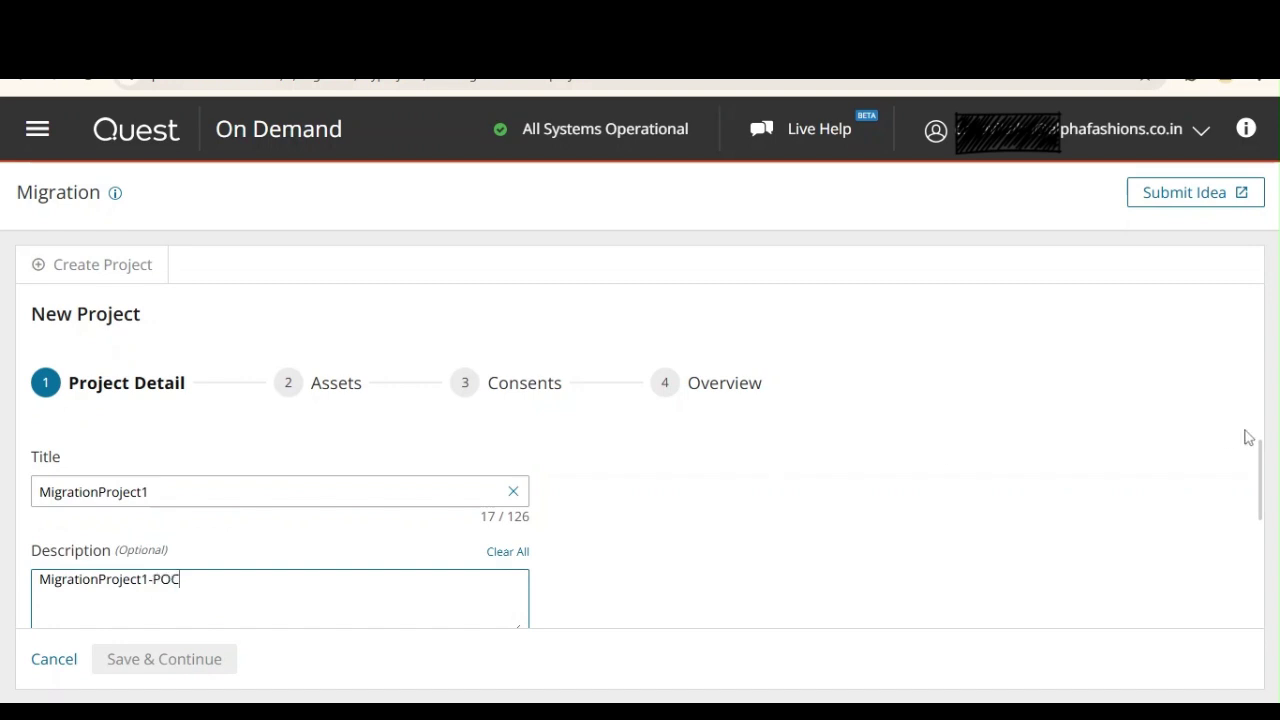
# Set Alpha Fashions as the source tenant and Contoso as the target tenant, and save the project details
pyautogui.moveTo(1265, 475); pyautogui.dragTo(1253, 530)
pyautogui.click(228, 545)
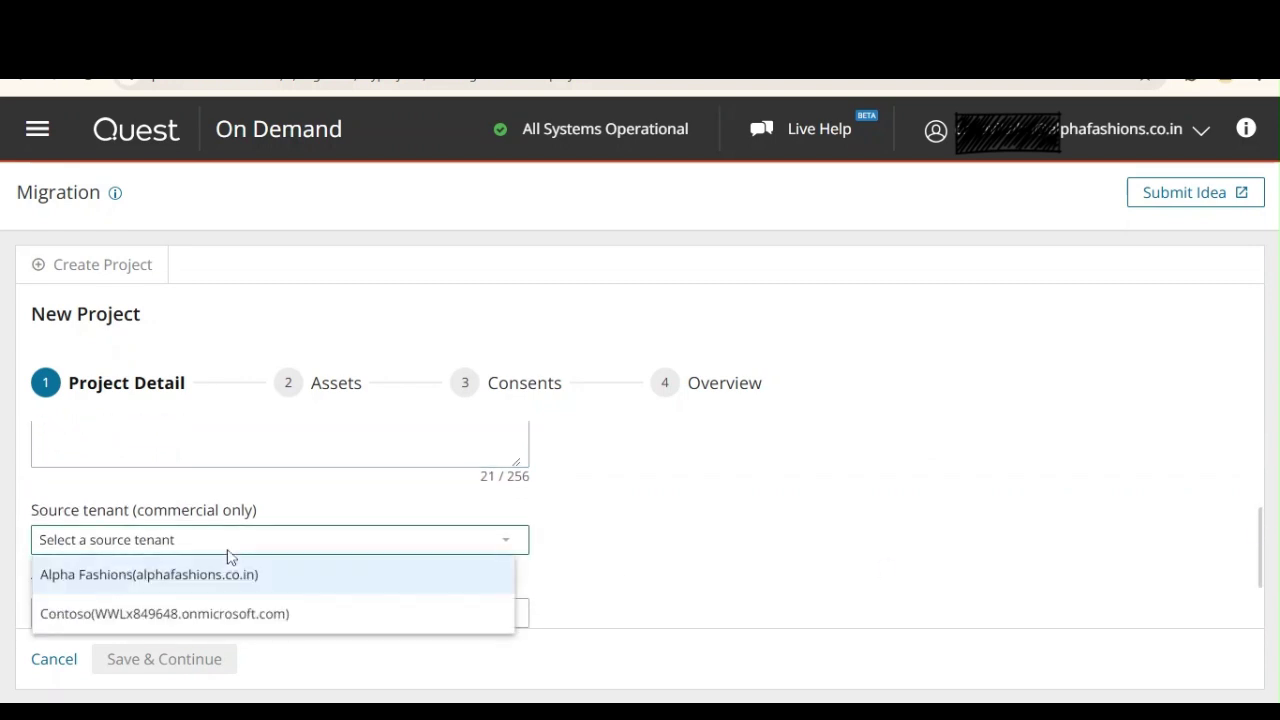
pyautogui.click(226, 577)
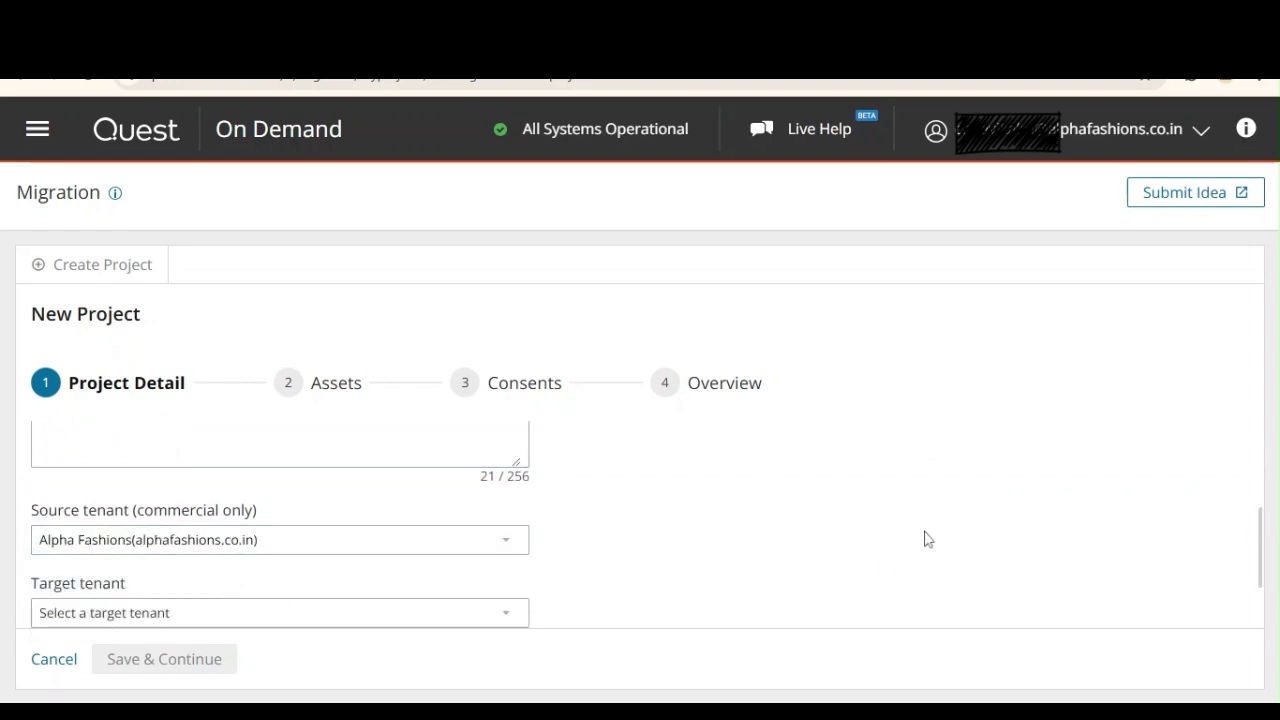
pyautogui.moveTo(1265, 543); pyautogui.dragTo(1263, 582)
pyautogui.click(206, 530)
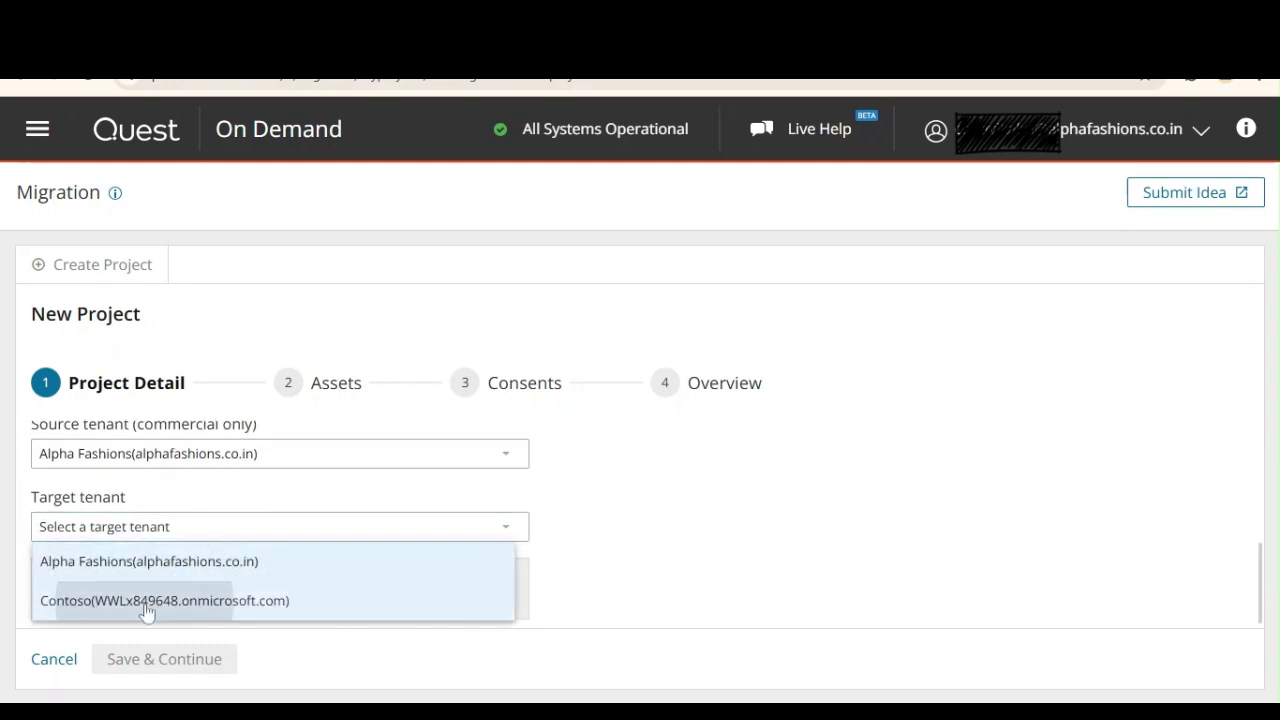
pyautogui.click(186, 605)
pyautogui.moveTo(1254, 578); pyautogui.dragTo(1266, 394)
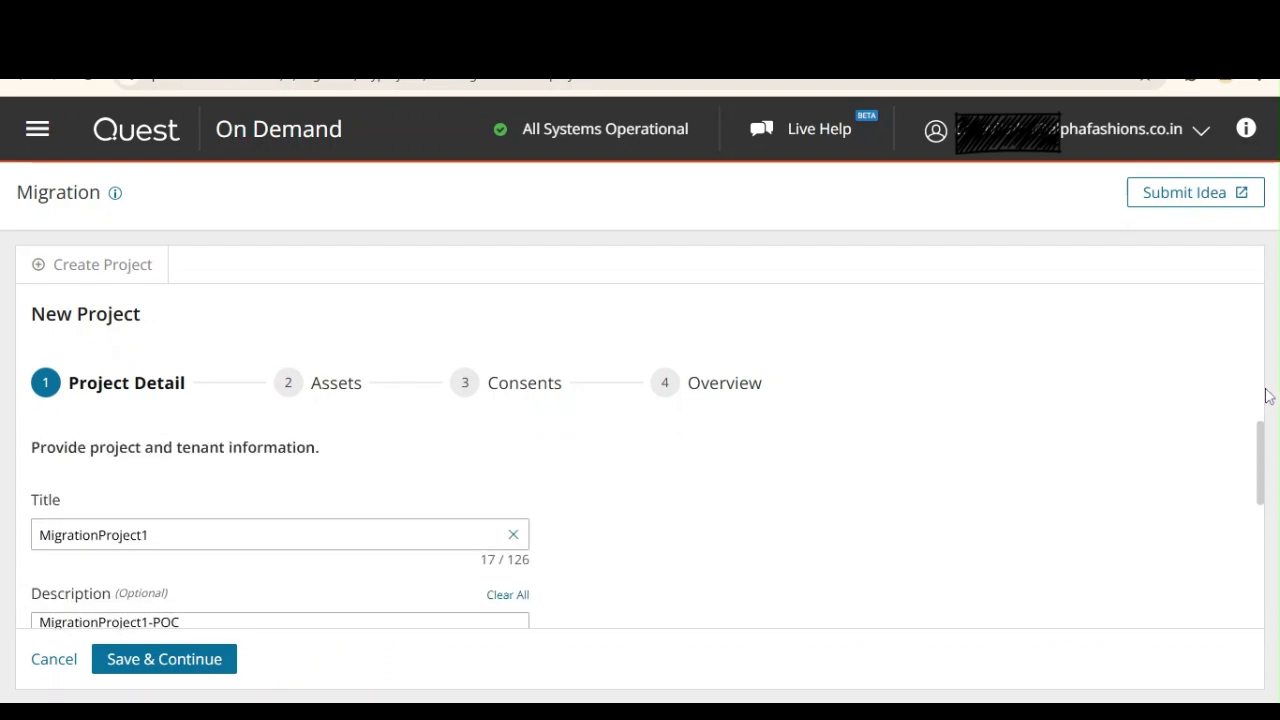
pyautogui.click(192, 667)
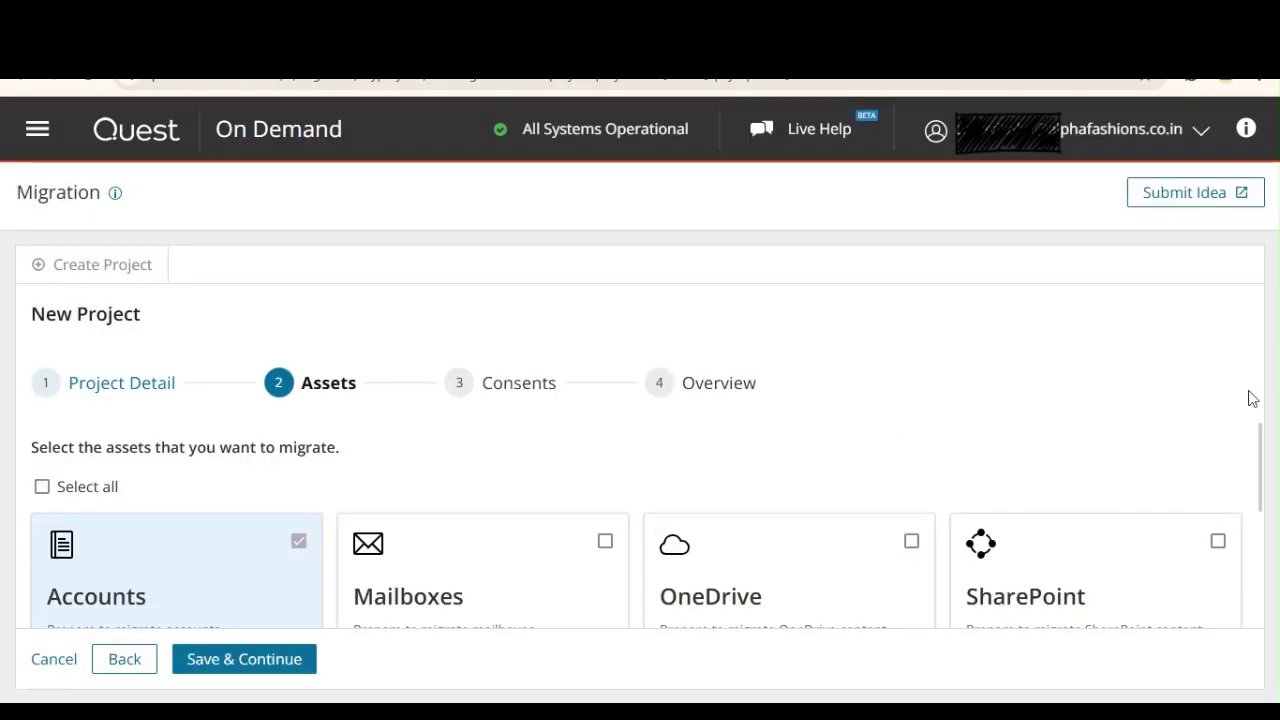
# Add Mailboxes and OneDrive to the assets to migrate alongside Accounts, and save the asset selection
pyautogui.moveTo(1260, 451)
pyautogui.mouseDown()
pyautogui.moveTo(1265, 596)
pyautogui.moveTo(1262, 460)
pyautogui.mouseUp()
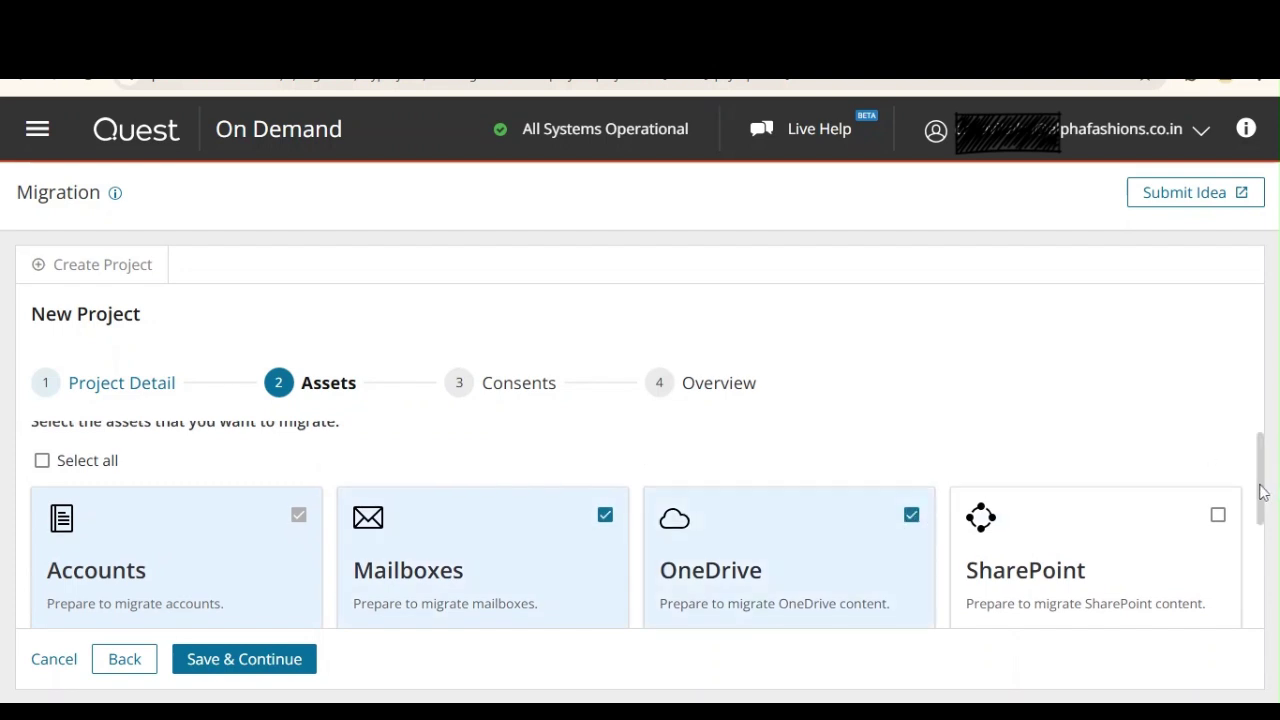
pyautogui.moveTo(1262, 490)
pyautogui.mouseDown()
pyautogui.moveTo(1272, 590)
pyautogui.moveTo(1264, 476)
pyautogui.mouseUp()
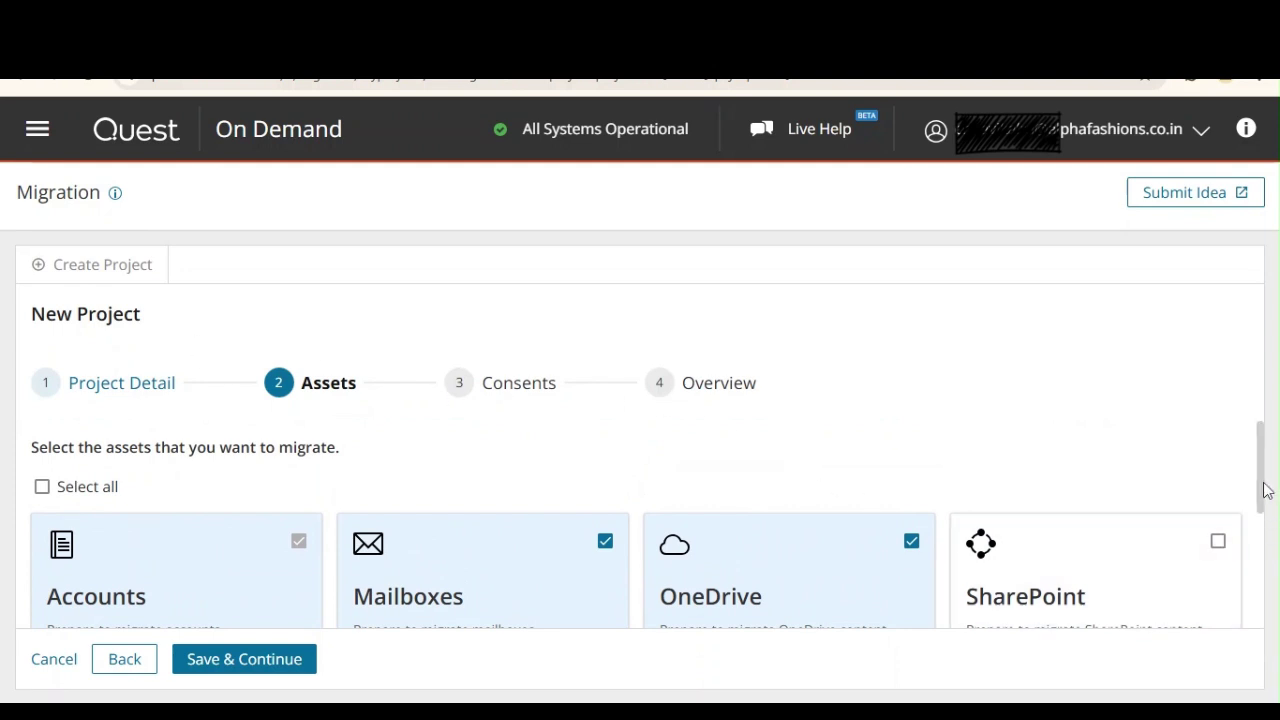
pyautogui.moveTo(1263, 486); pyautogui.dragTo(1263, 445)
pyautogui.click(265, 667)
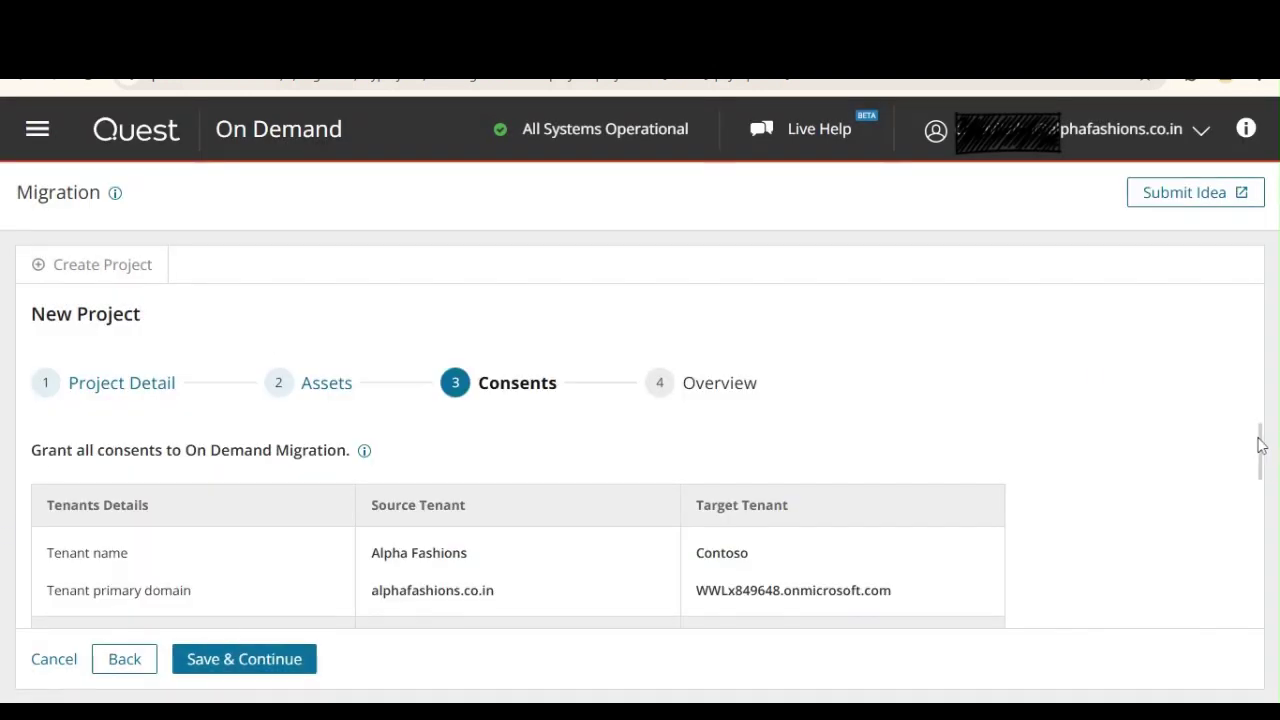
# Check both tenants' consent status in the project and view all permissions of the source tenant's Mailbox Migration consent
pyautogui.moveTo(1262, 445); pyautogui.dragTo(1274, 538)
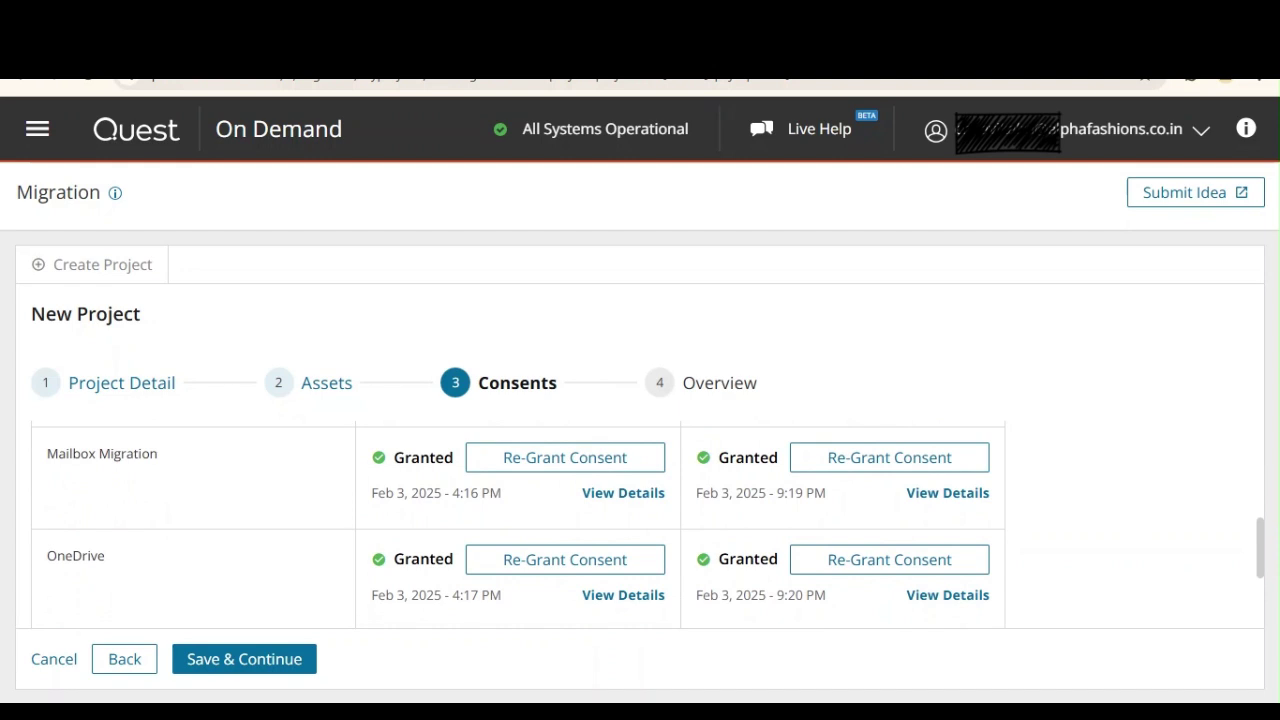
pyautogui.scroll(2, 1211, 520)
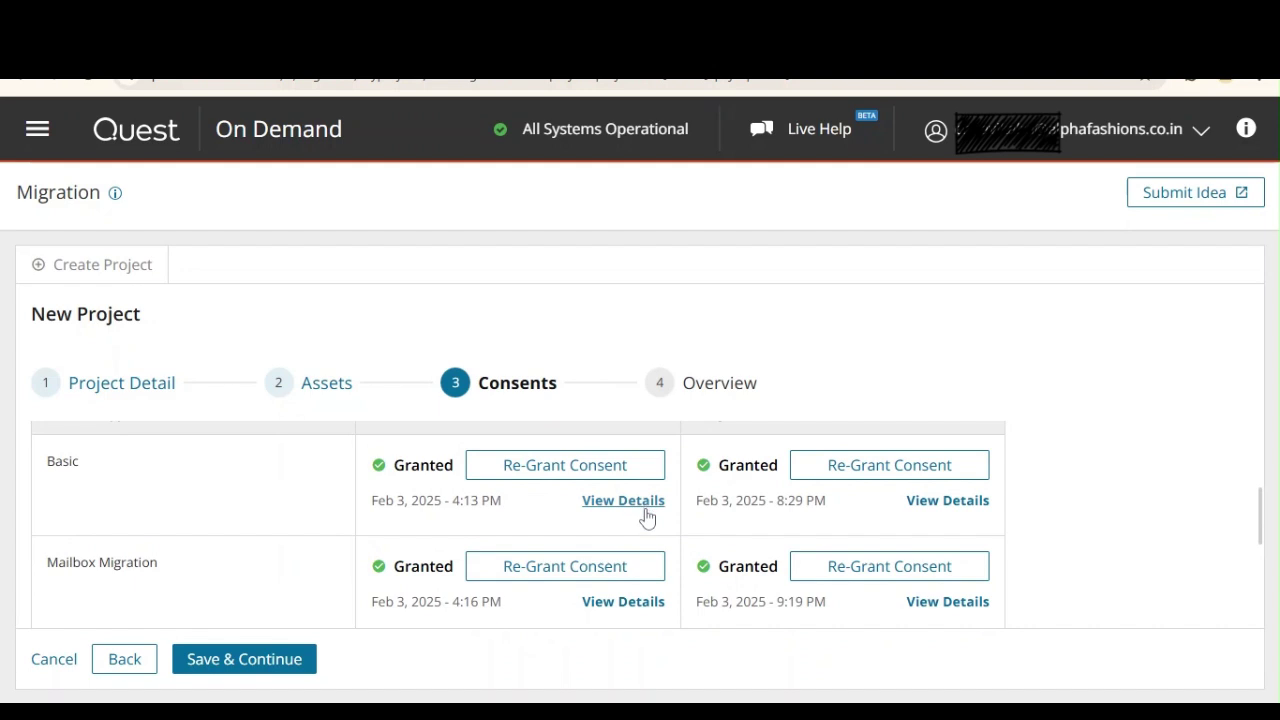
pyautogui.click(641, 605)
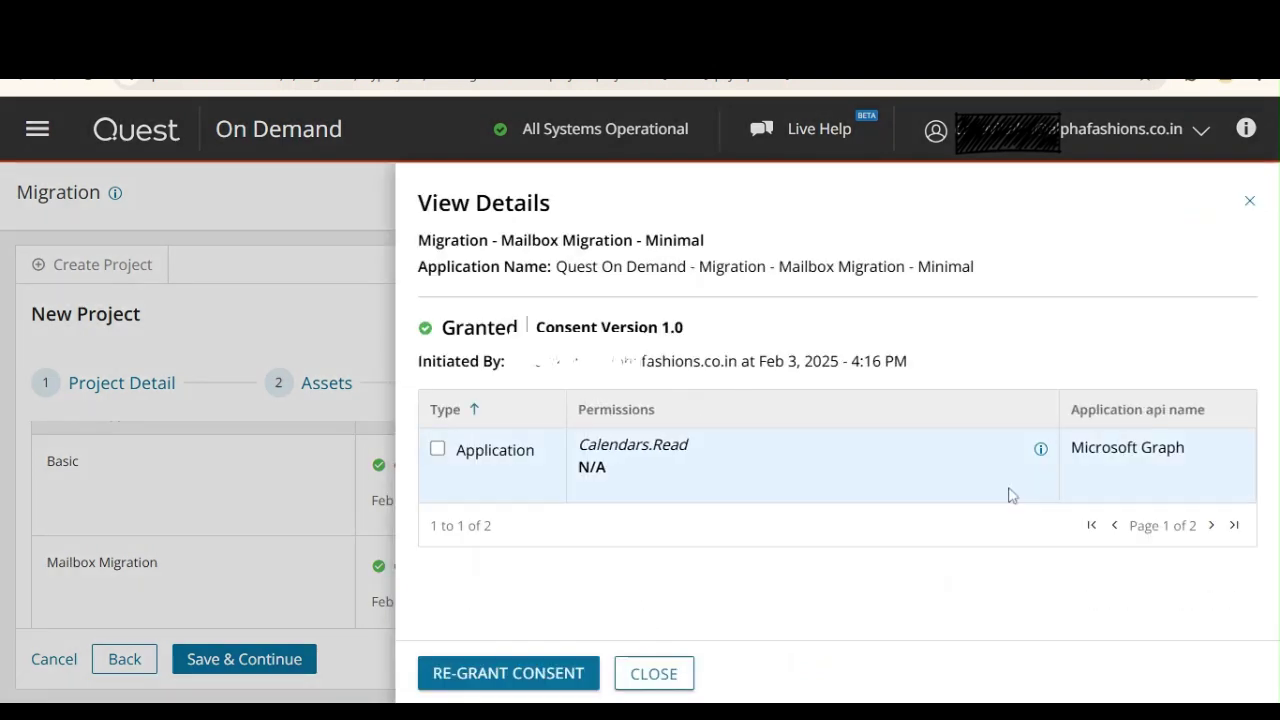
pyautogui.click(1211, 527)
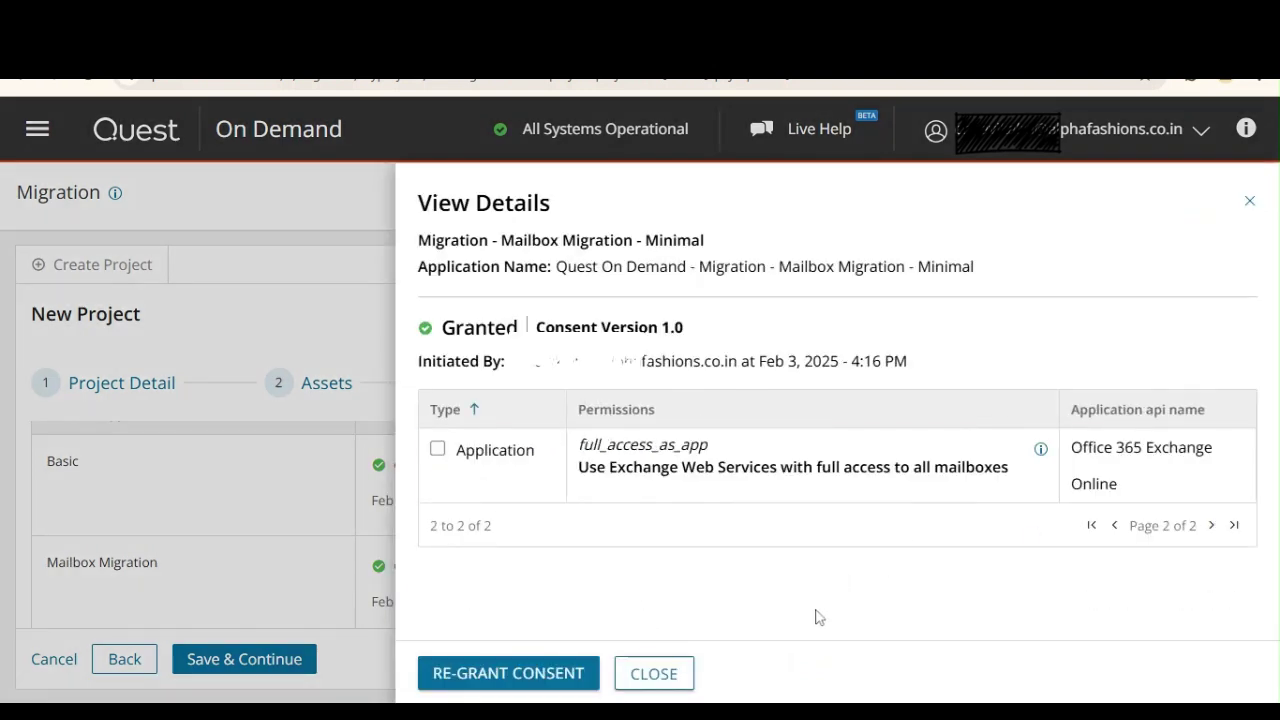
pyautogui.click(668, 676)
# View all pages of permissions in the target tenant's Mailbox Migration consent details and close them
pyautogui.click(967, 605)
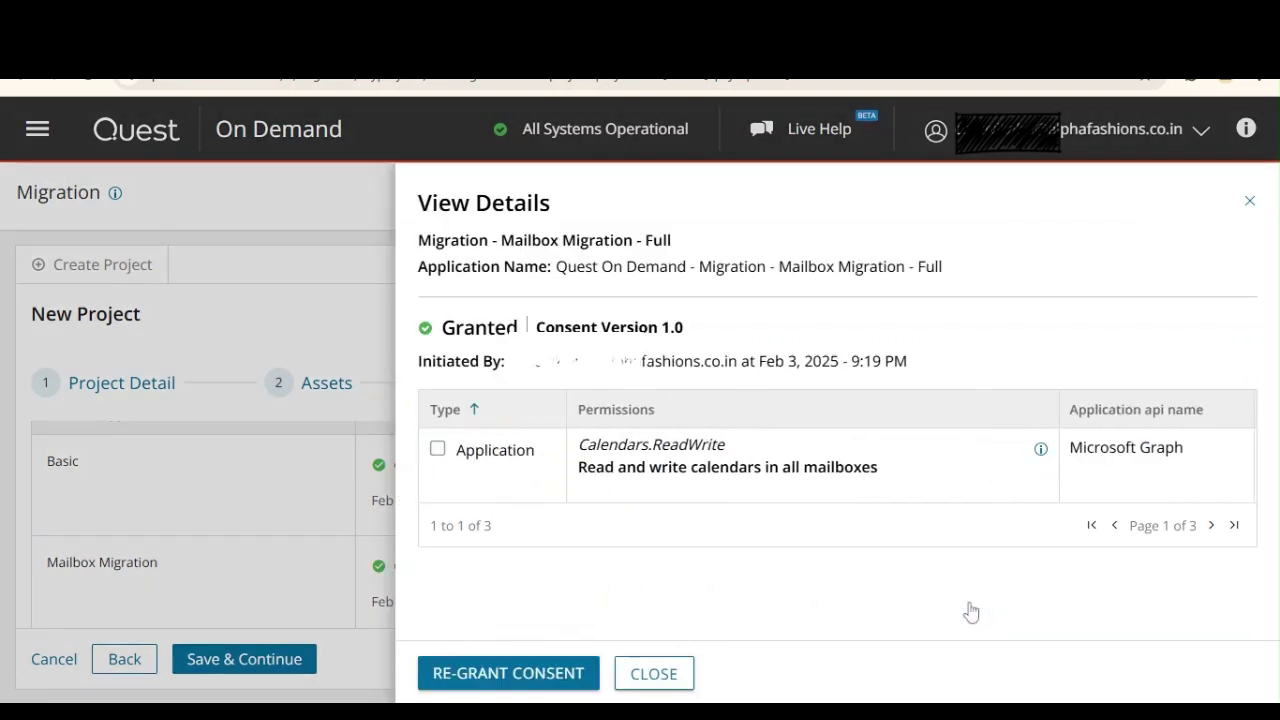
pyautogui.click(1212, 526)
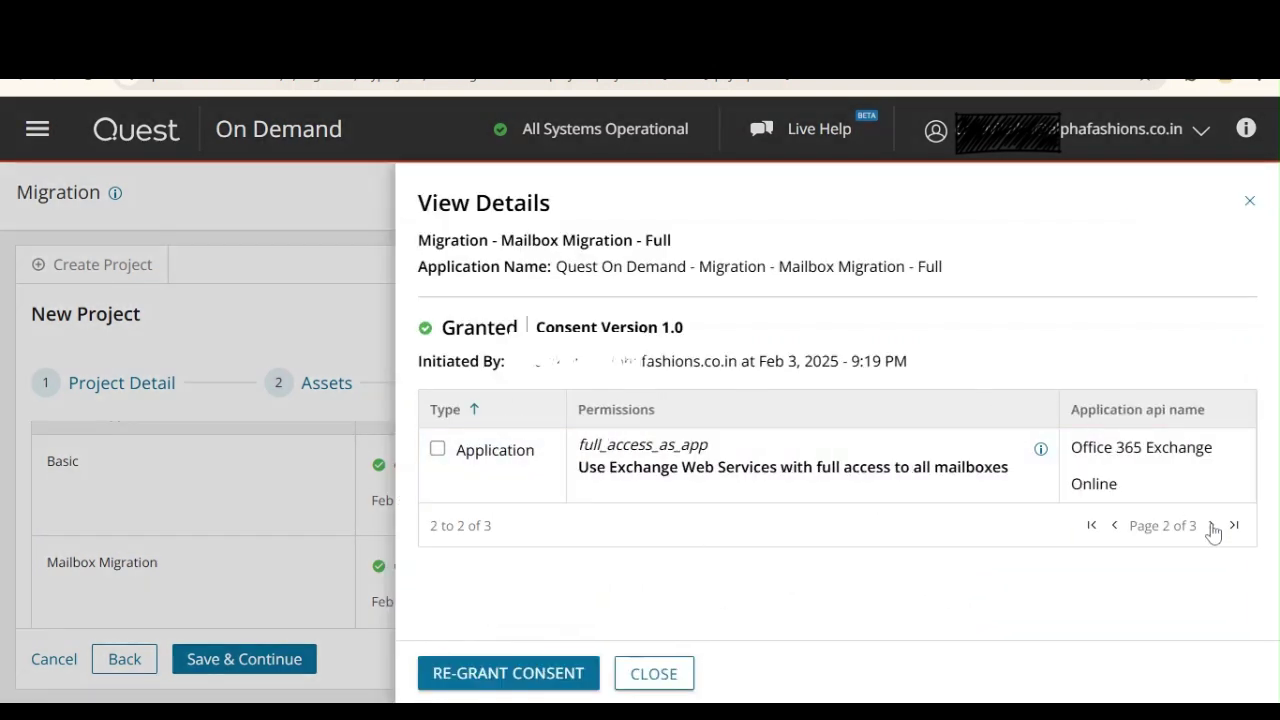
pyautogui.click(1212, 527)
pyautogui.click(660, 677)
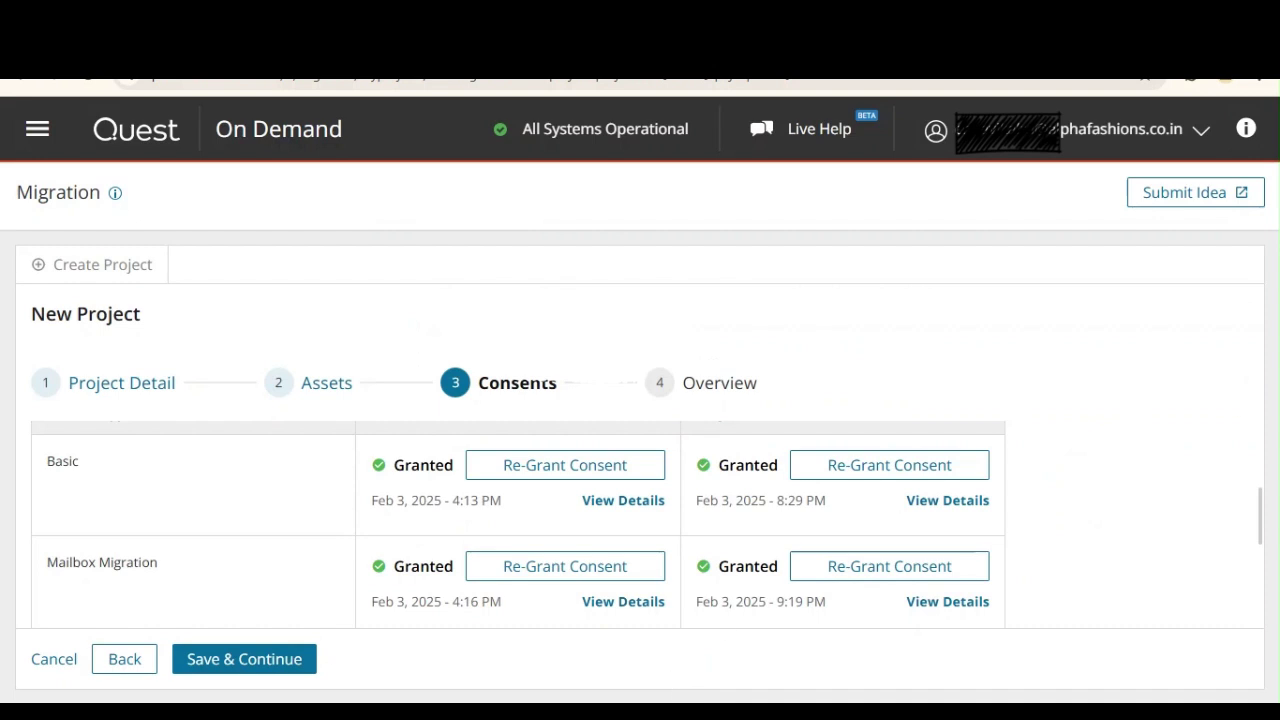
# Save the Consents stage with No, Skip for additional credentials, and review the specifications in the project overview
pyautogui.moveTo(1260, 514); pyautogui.dragTo(1262, 593)
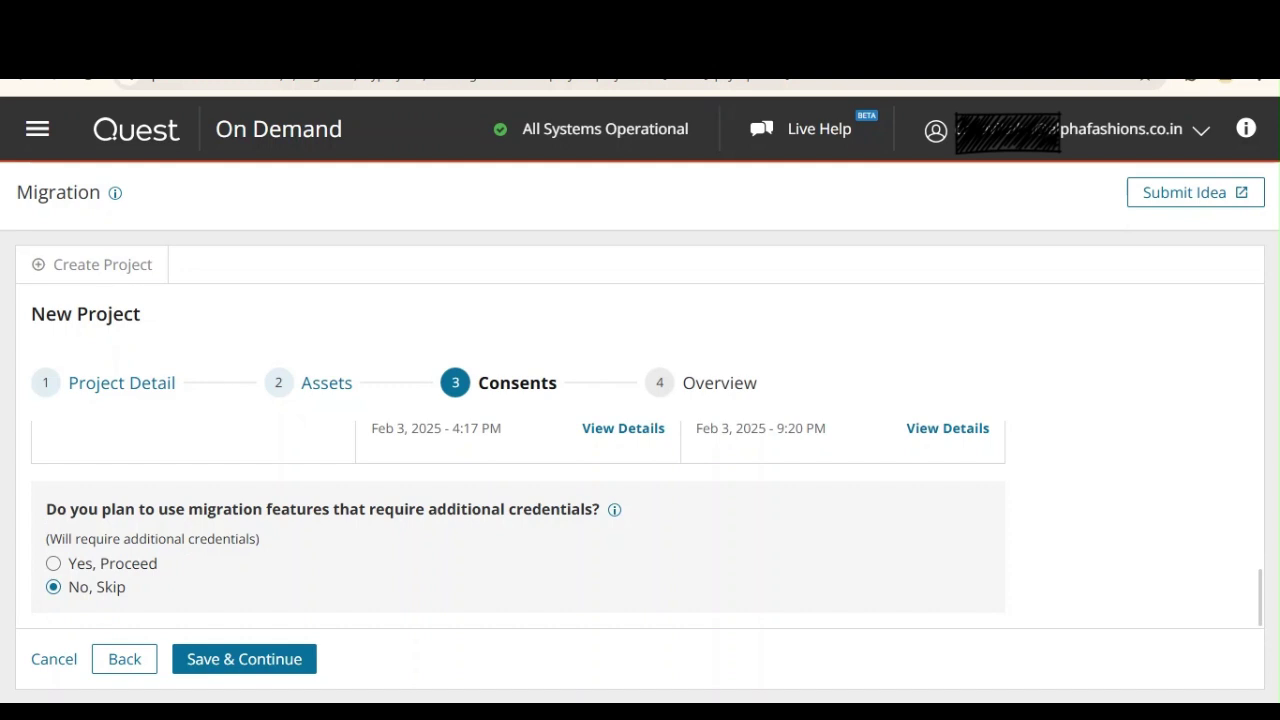
pyautogui.moveTo(615, 518)
pyautogui.click(277, 664)
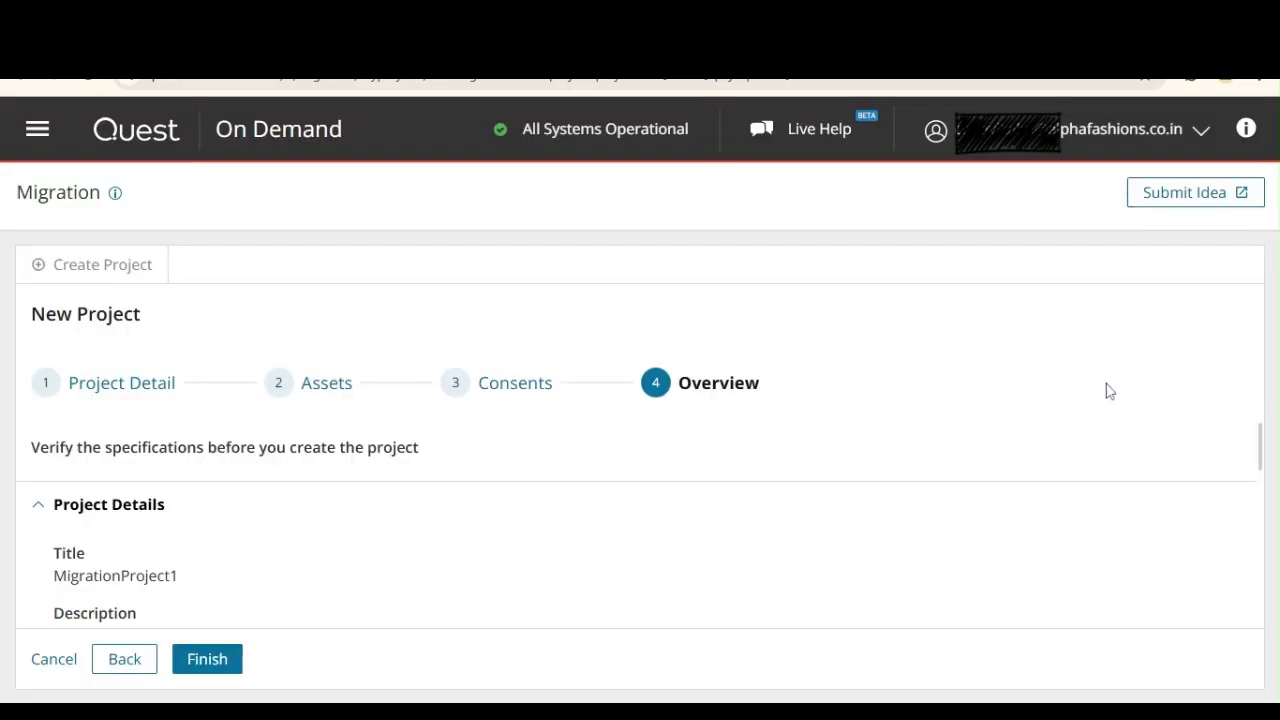
pyautogui.moveTo(1262, 447); pyautogui.dragTo(1266, 614)
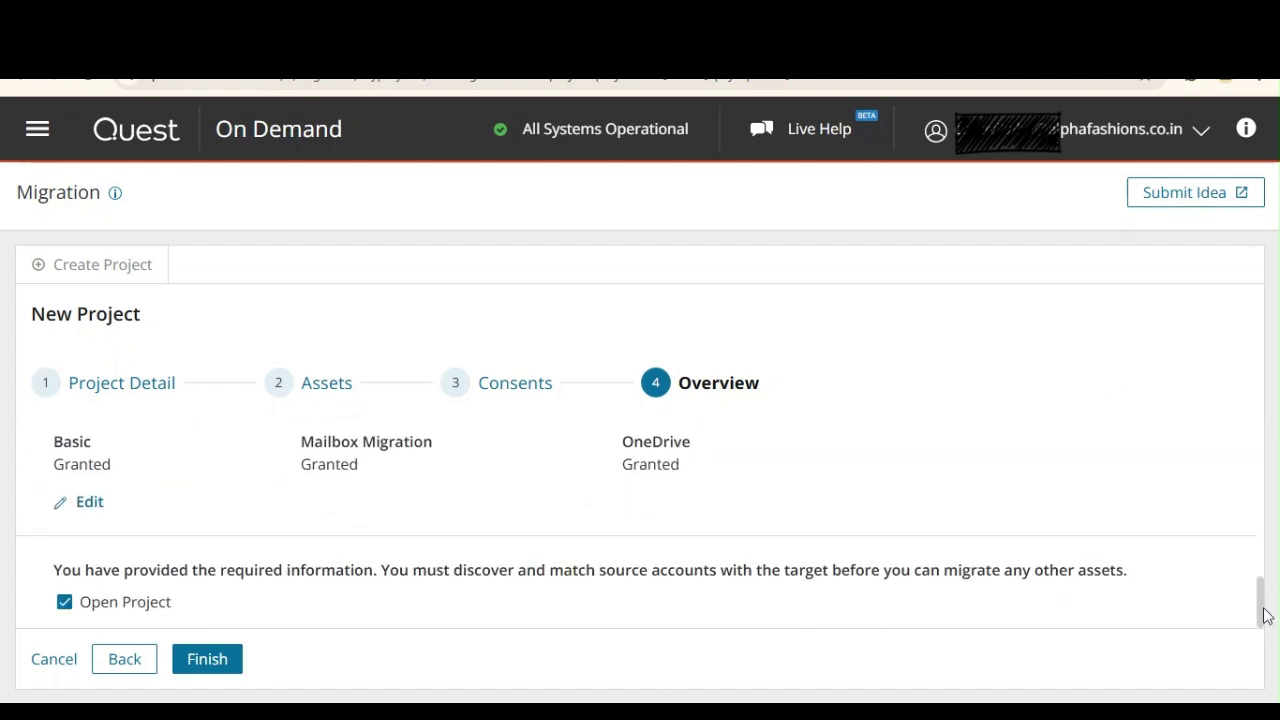
# Finish creating MigrationProject1 and reopen it from the list of migration projects
pyautogui.click(207, 663)
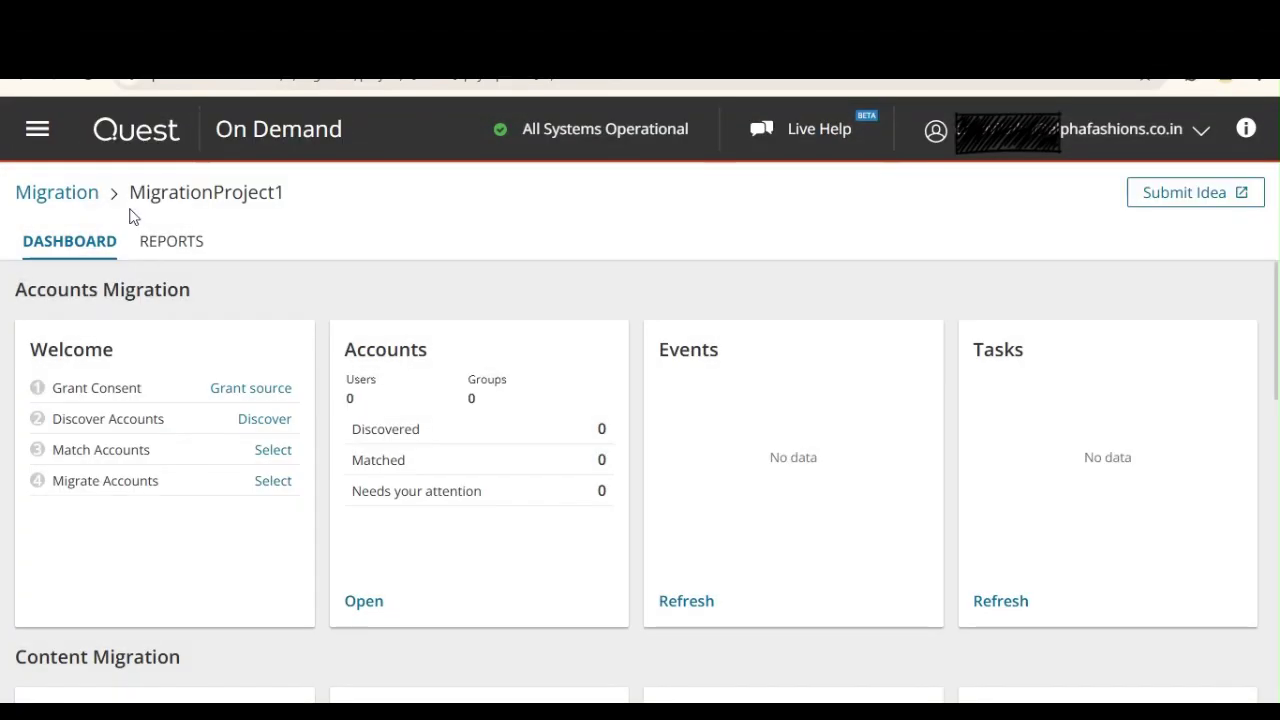
pyautogui.click(37, 129)
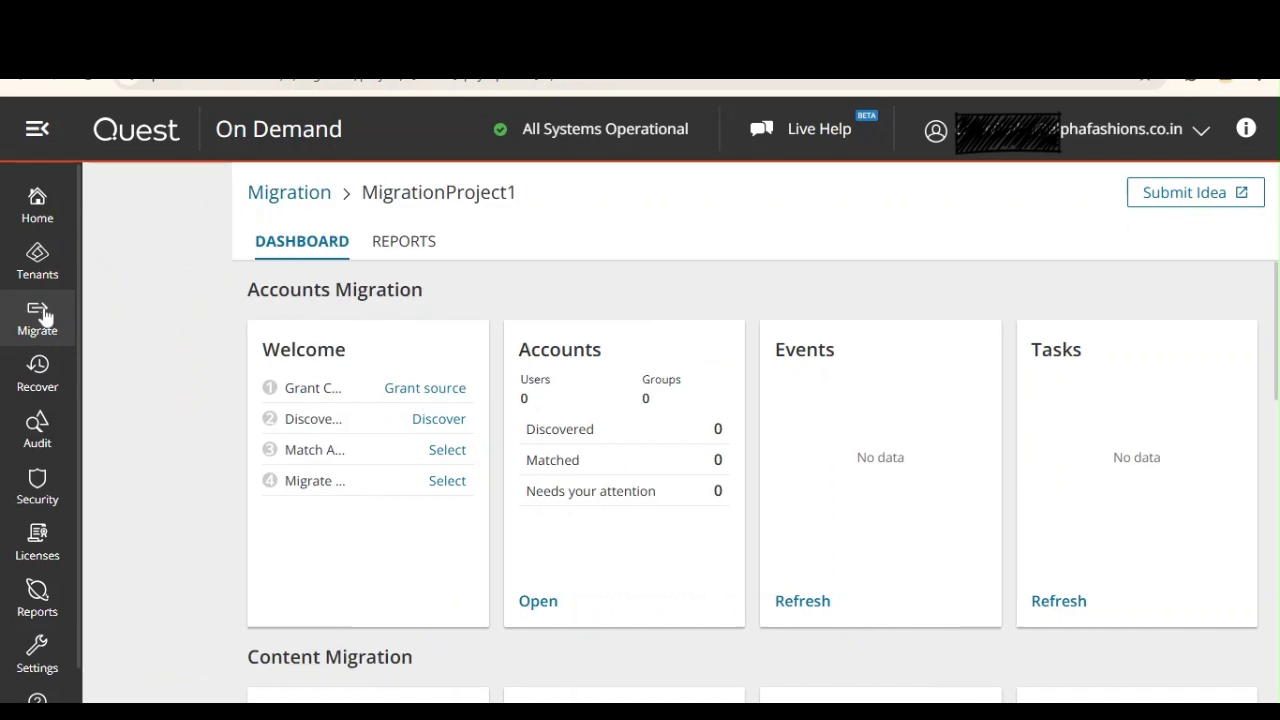
pyautogui.moveTo(44, 316)
pyautogui.click(163, 202)
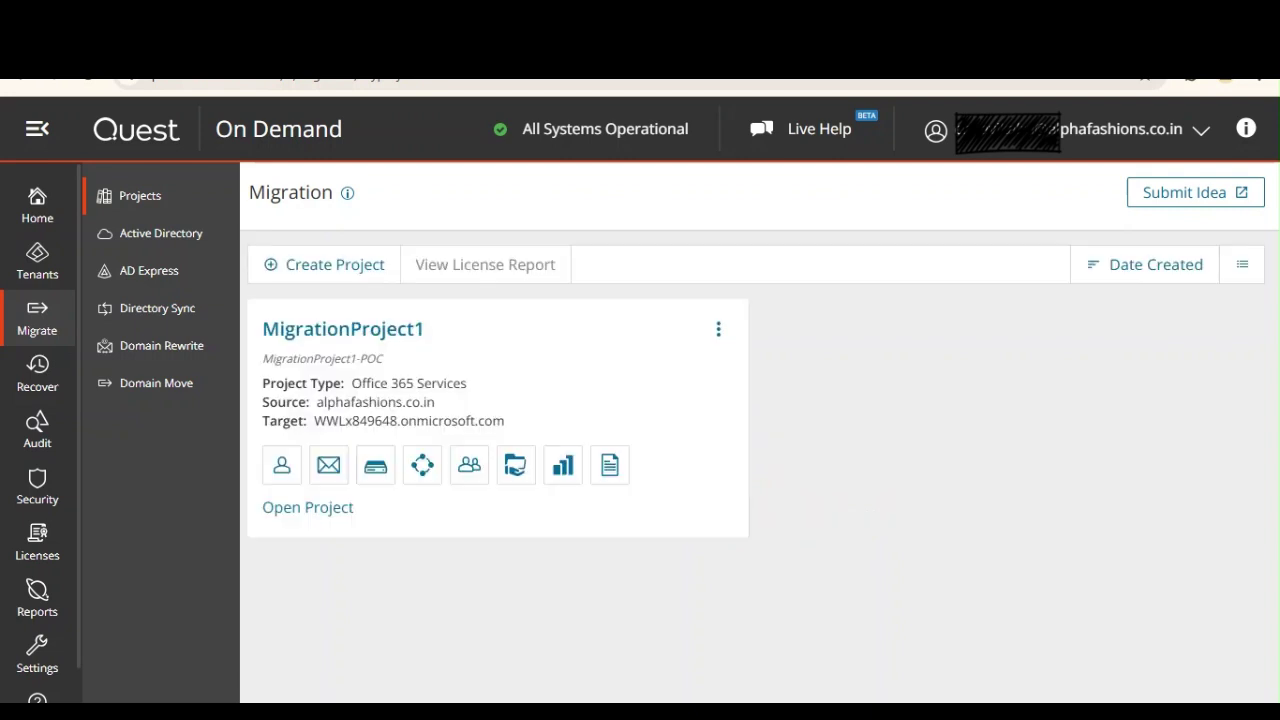
pyautogui.click(38, 134)
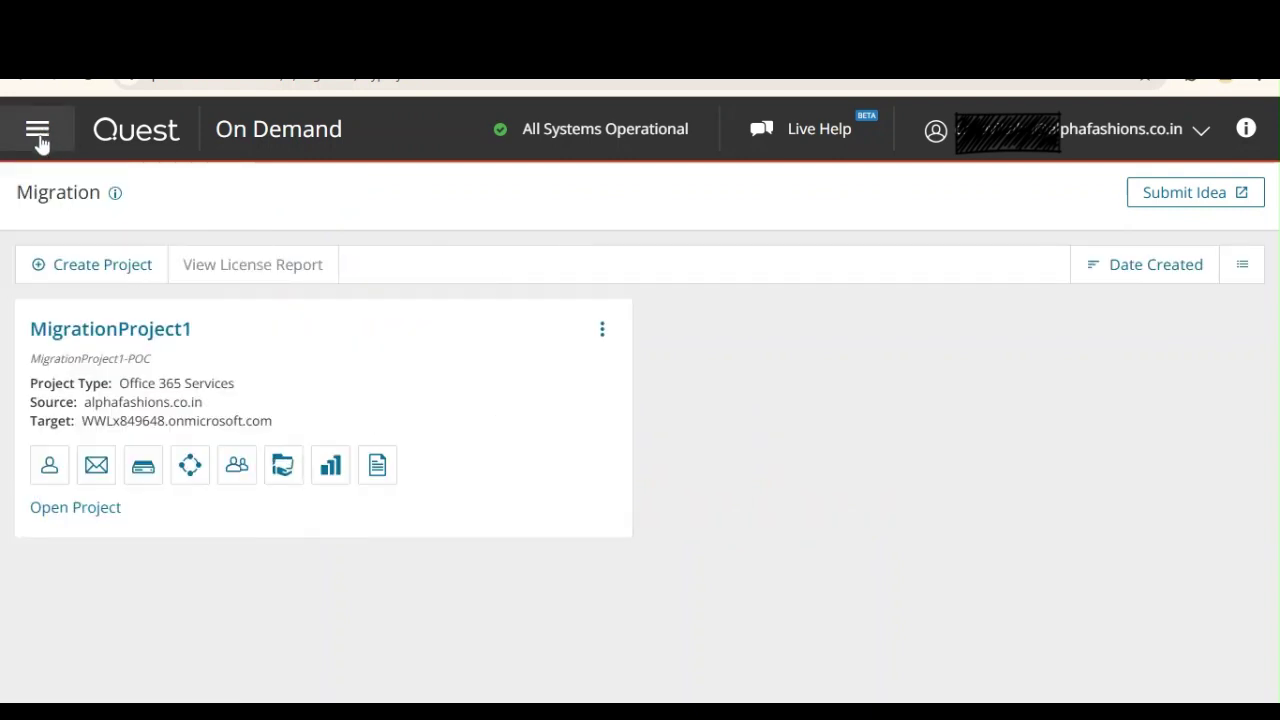
pyautogui.click(176, 331)
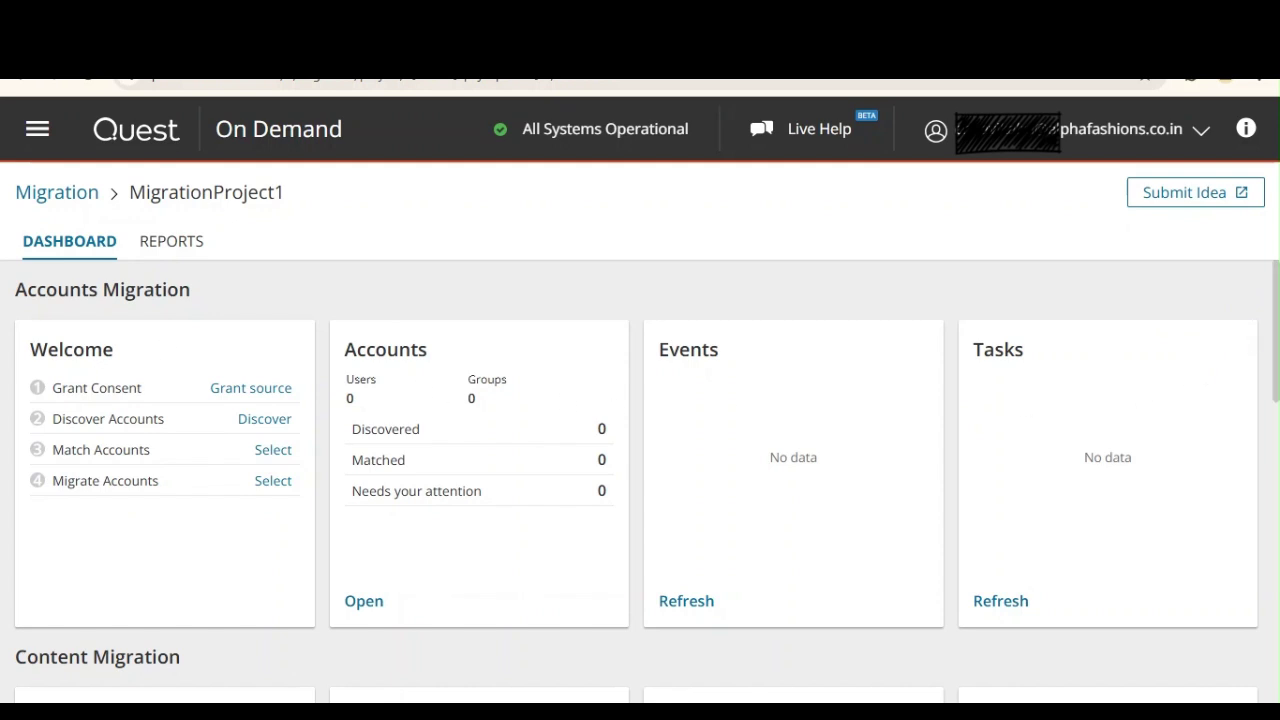
# Review the account and content migration tiles on the MigrationProject1 dashboard, and open the project's account list
pyautogui.scroll(-3, 640, 480)
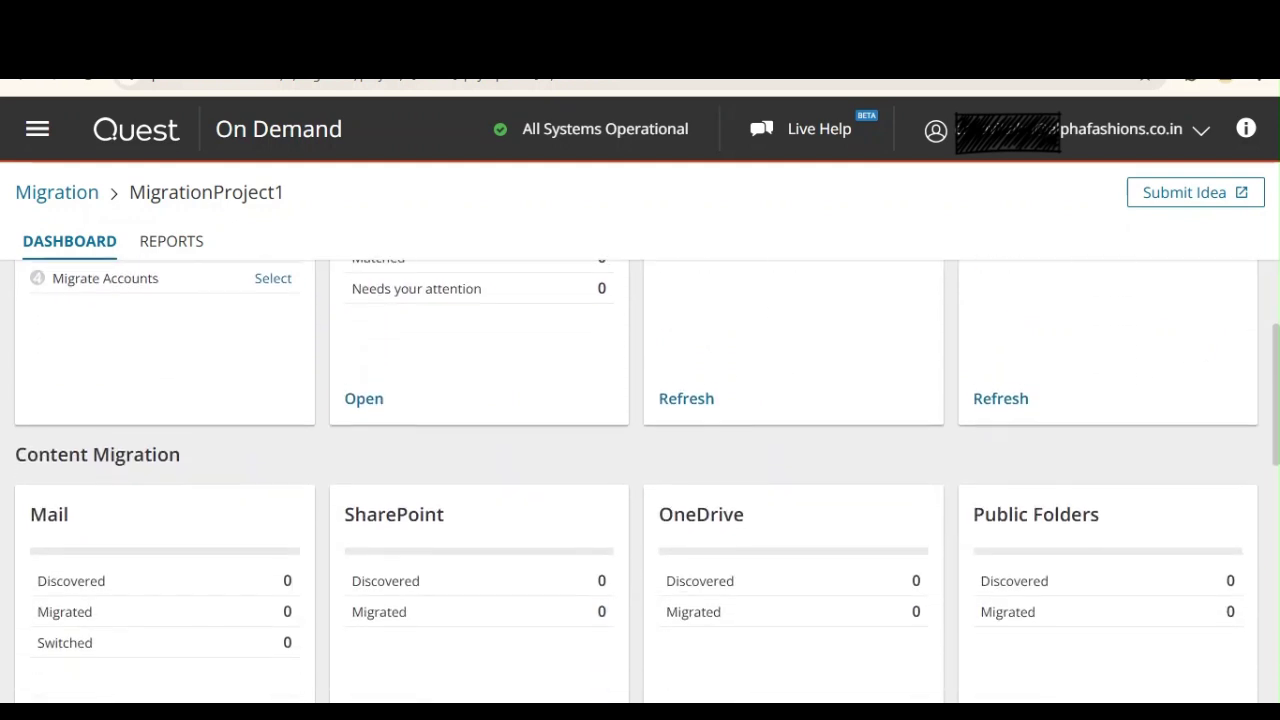
pyautogui.scroll(-1, 640, 480)
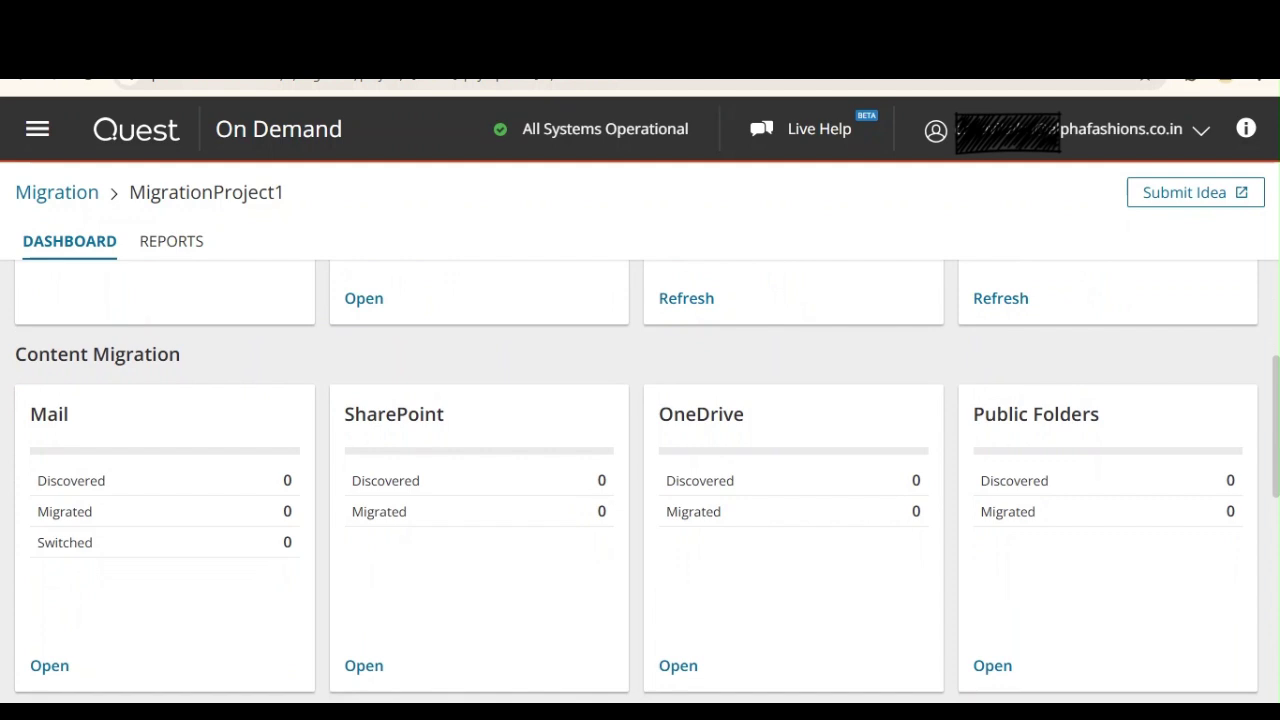
pyautogui.scroll(-3, 640, 480)
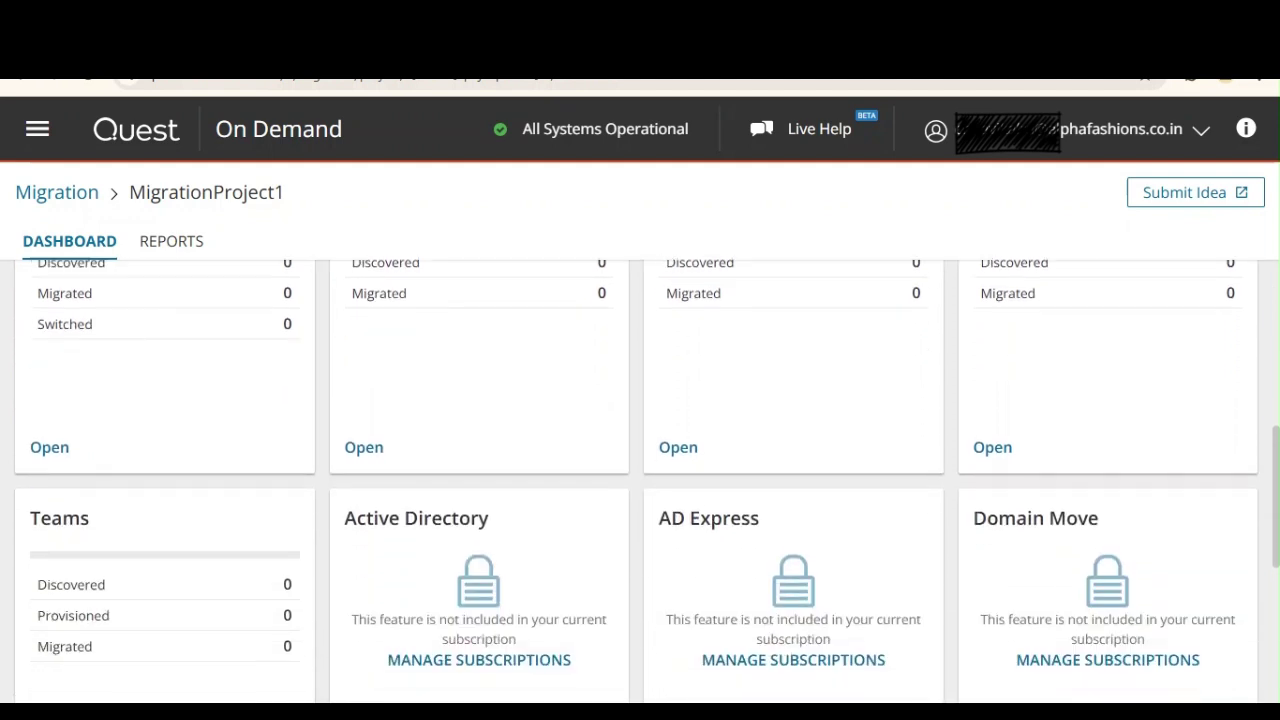
pyautogui.scroll(-3, 640, 480)
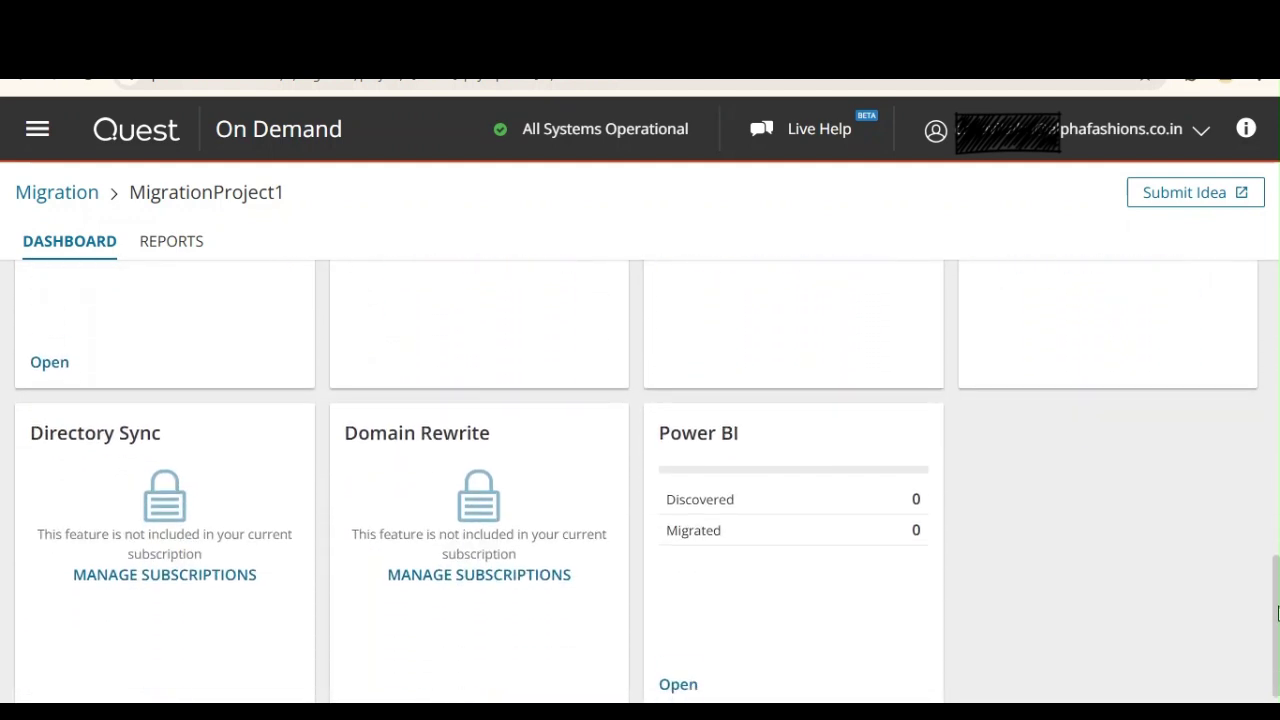
pyautogui.scroll(4, 640, 480)
pyautogui.scroll(1, 640, 480)
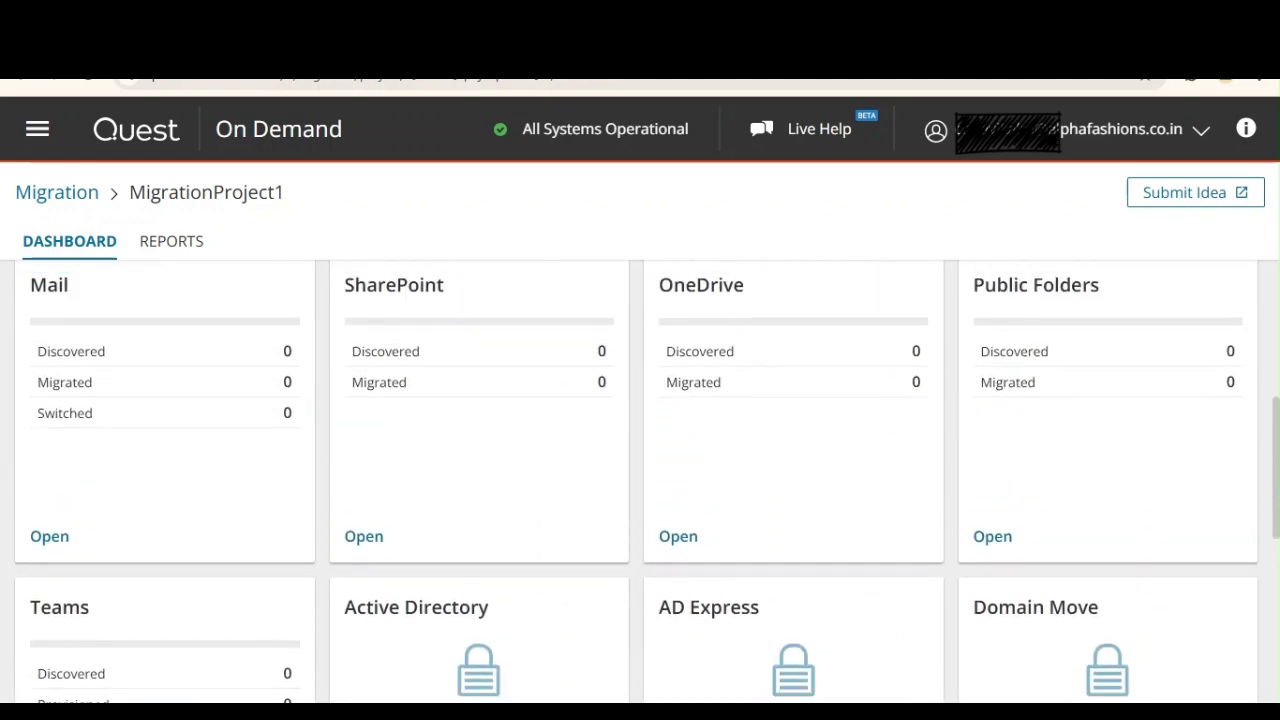
pyautogui.scroll(5, 193, 350)
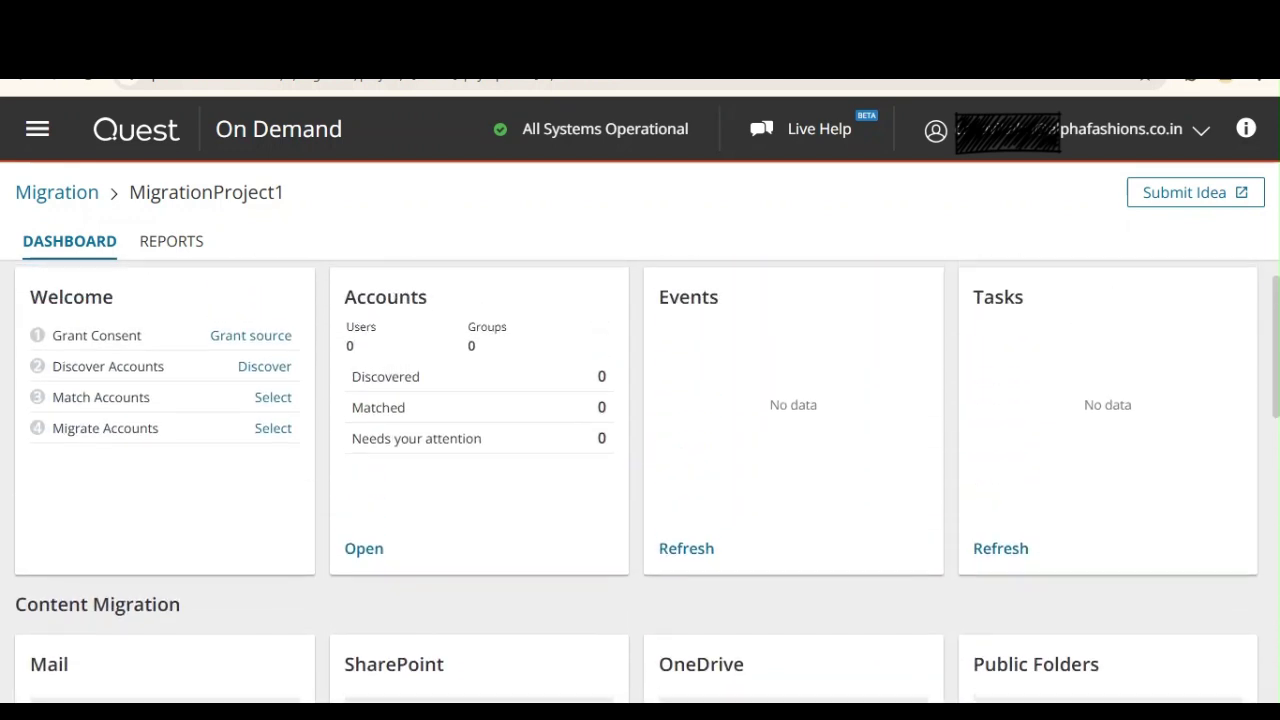
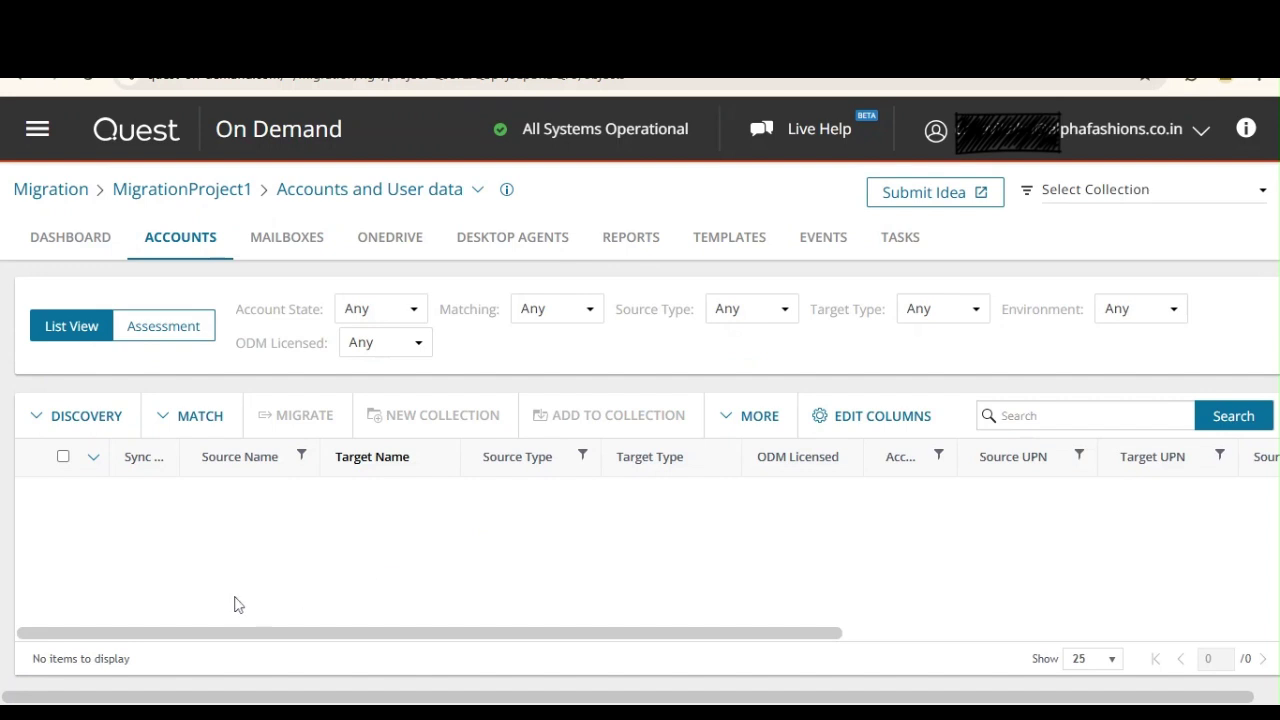
pyautogui.moveTo(598, 632); pyautogui.dragTo(431, 626)
# Open the Microsoft Entra admin center at entra.microsoft.com in a new browser tab and list all users of Alpha Fashions
pyautogui.hotkey('ctrl', 't')
pyautogui.write('p')
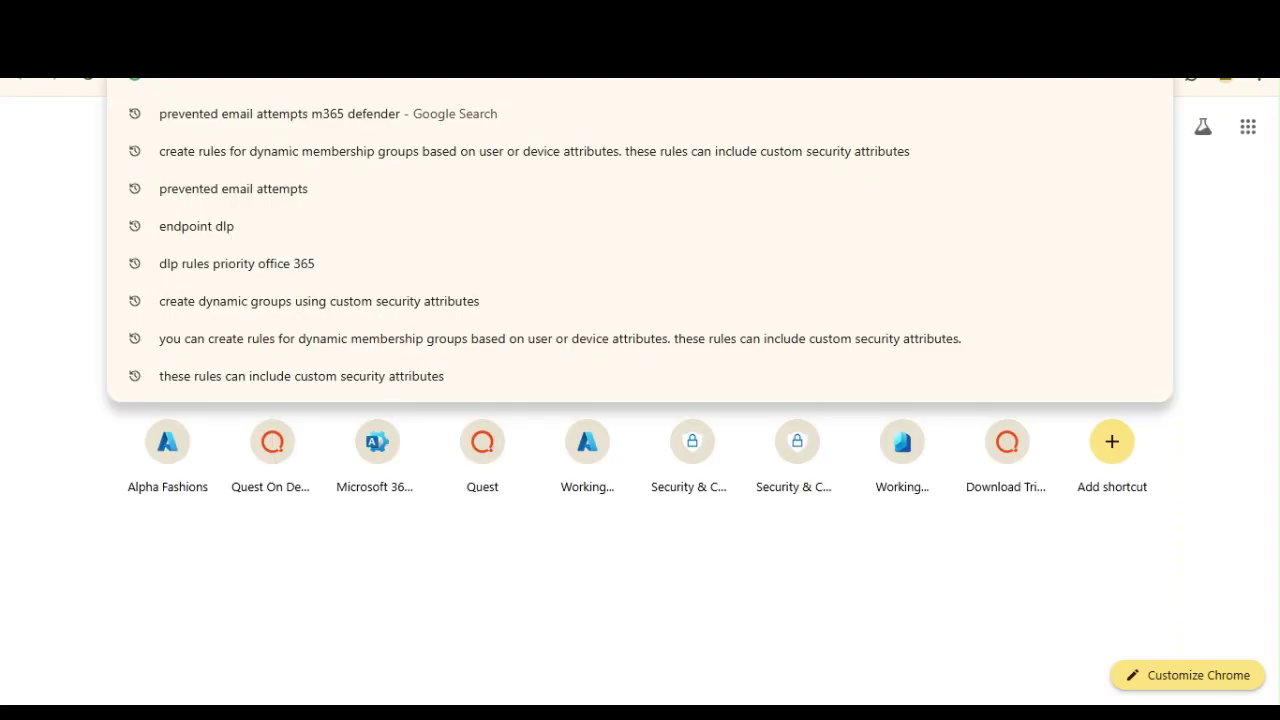
pyautogui.write('entra.microsoft.com')
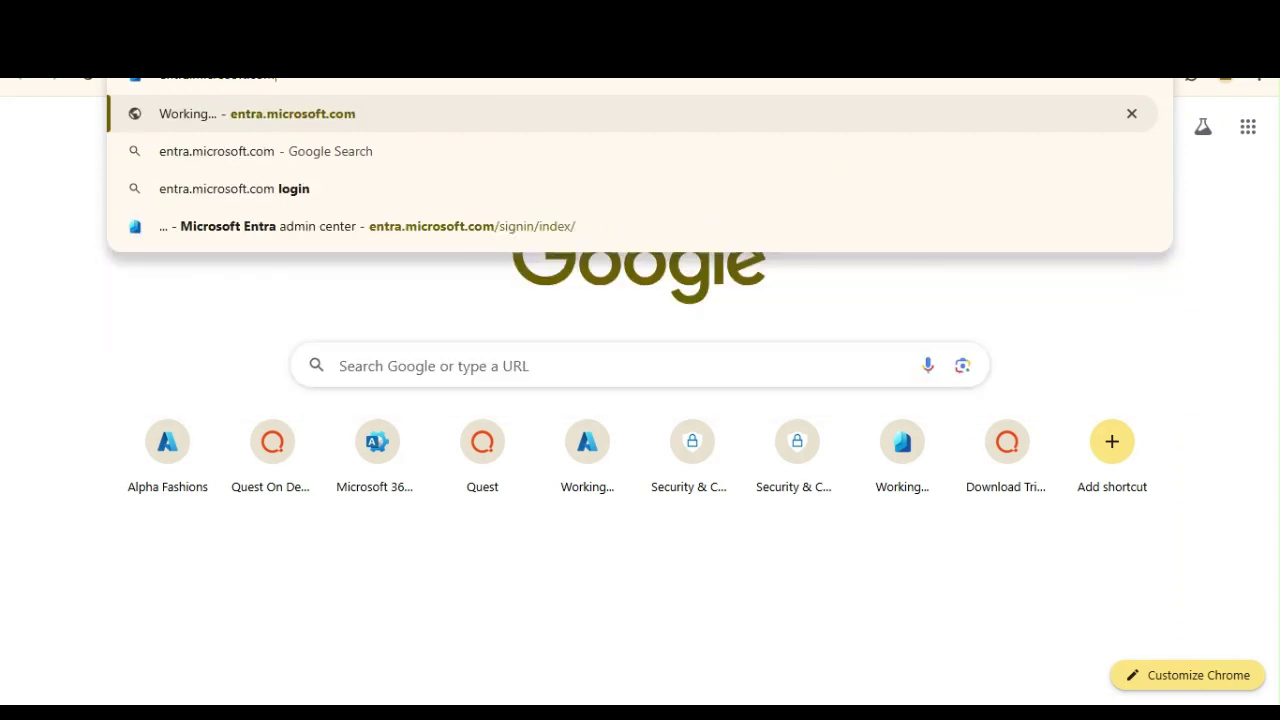
pyautogui.press('Return')
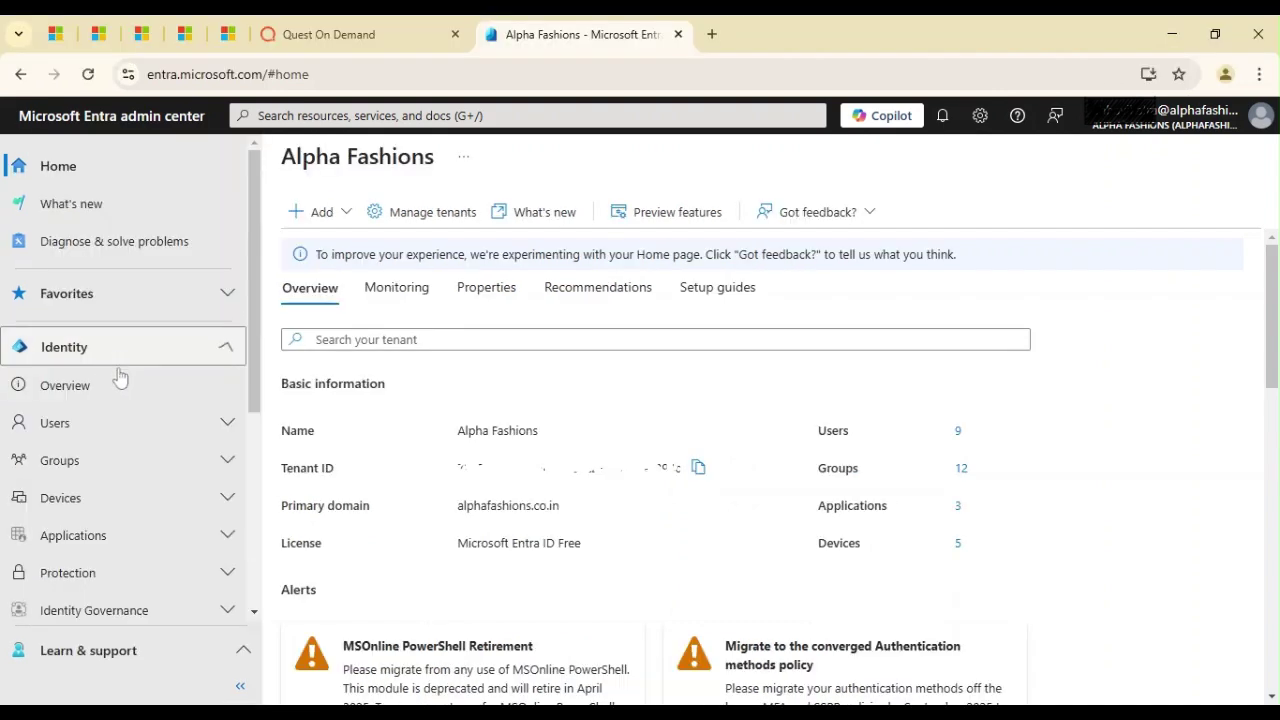
pyautogui.click(86, 423)
pyautogui.click(86, 457)
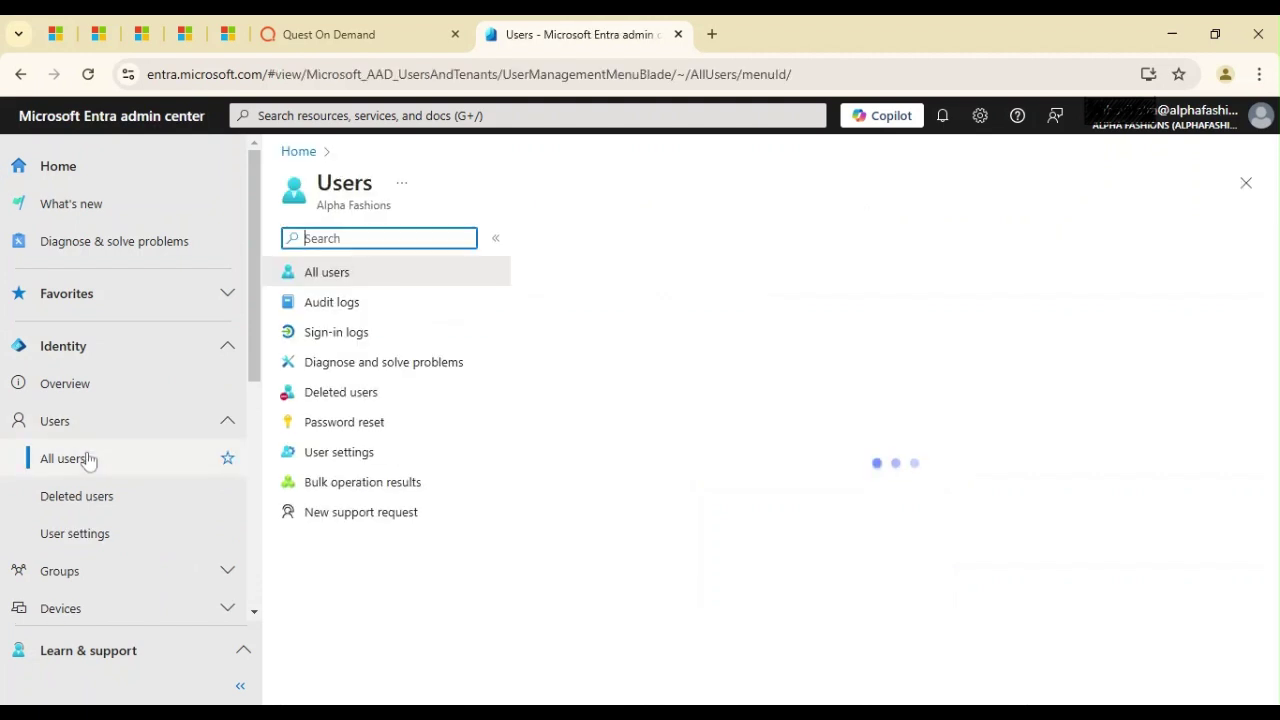
pyautogui.click(240, 686)
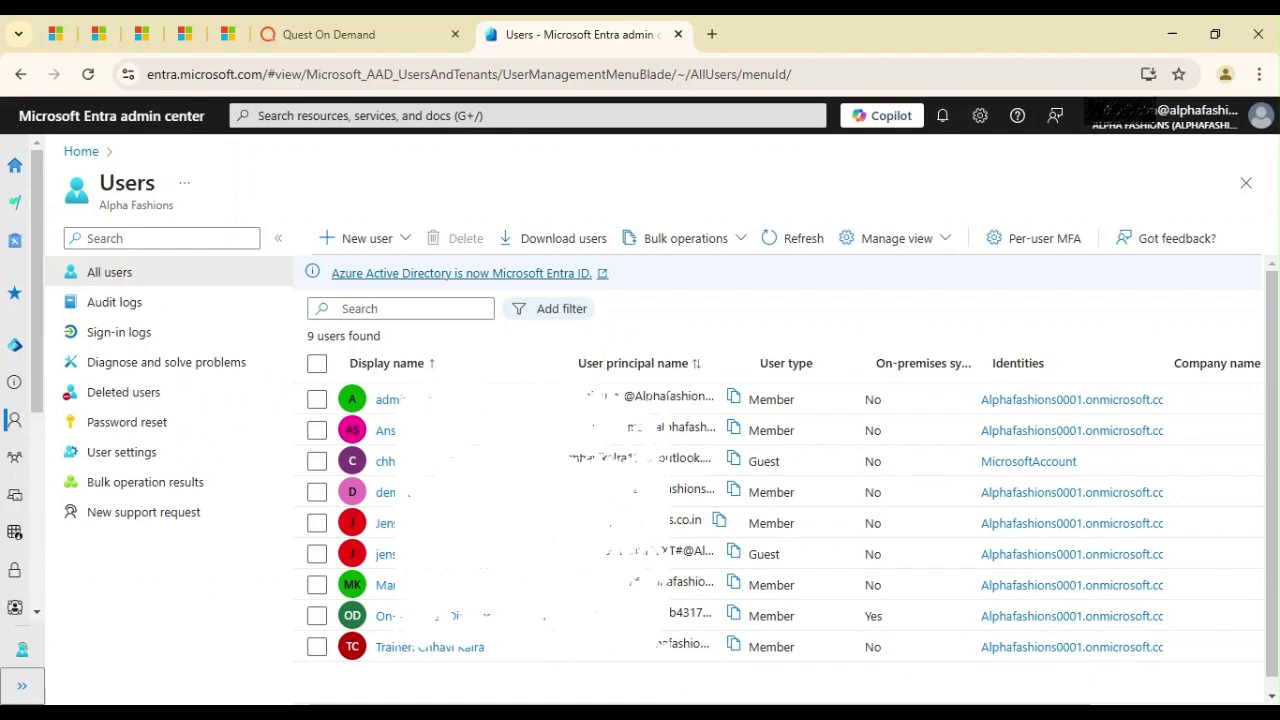
# Compare the Alpha Fashions user list in Entra with the project's account list in Quest On Demand
pyautogui.click(319, 22)
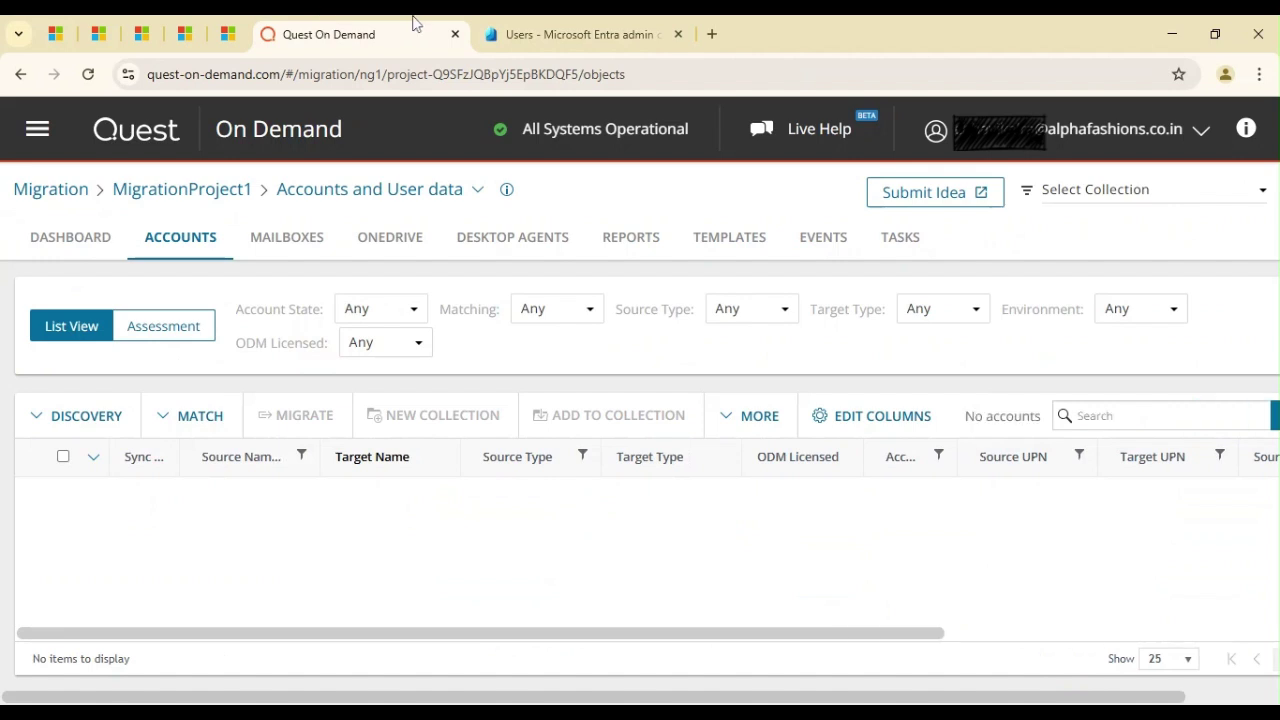
pyautogui.click(608, 26)
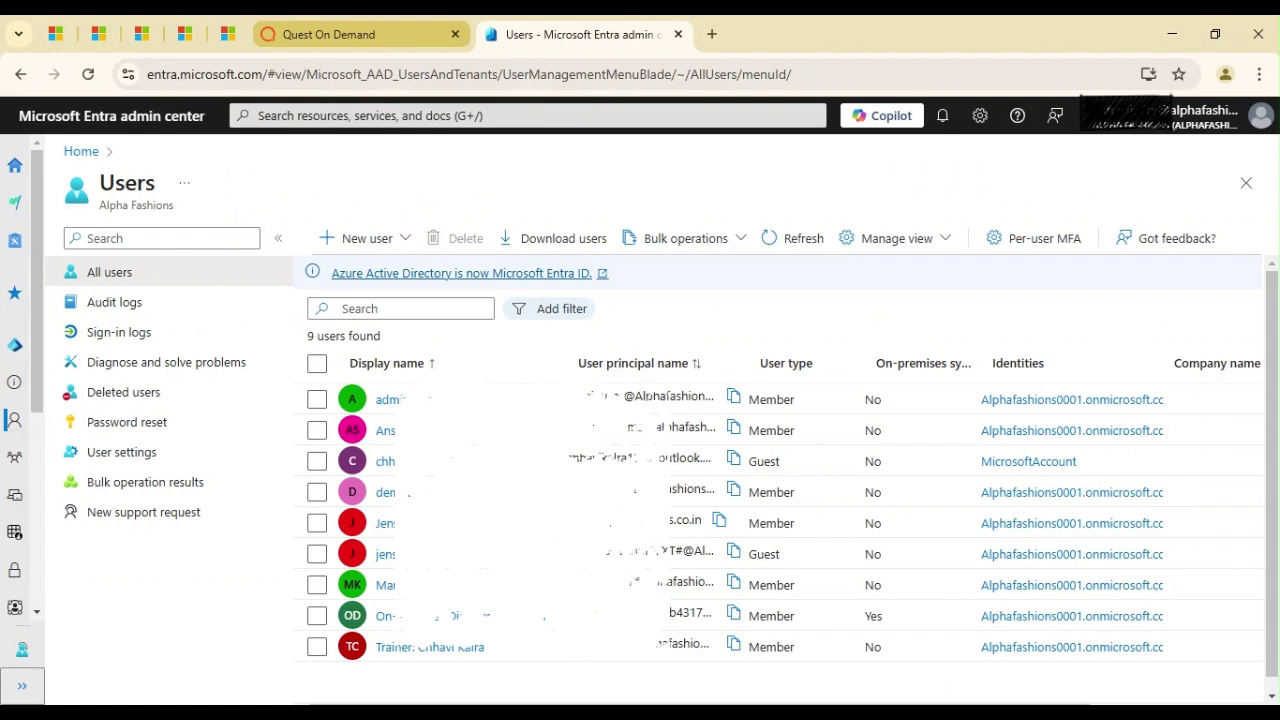
pyautogui.click(330, 34)
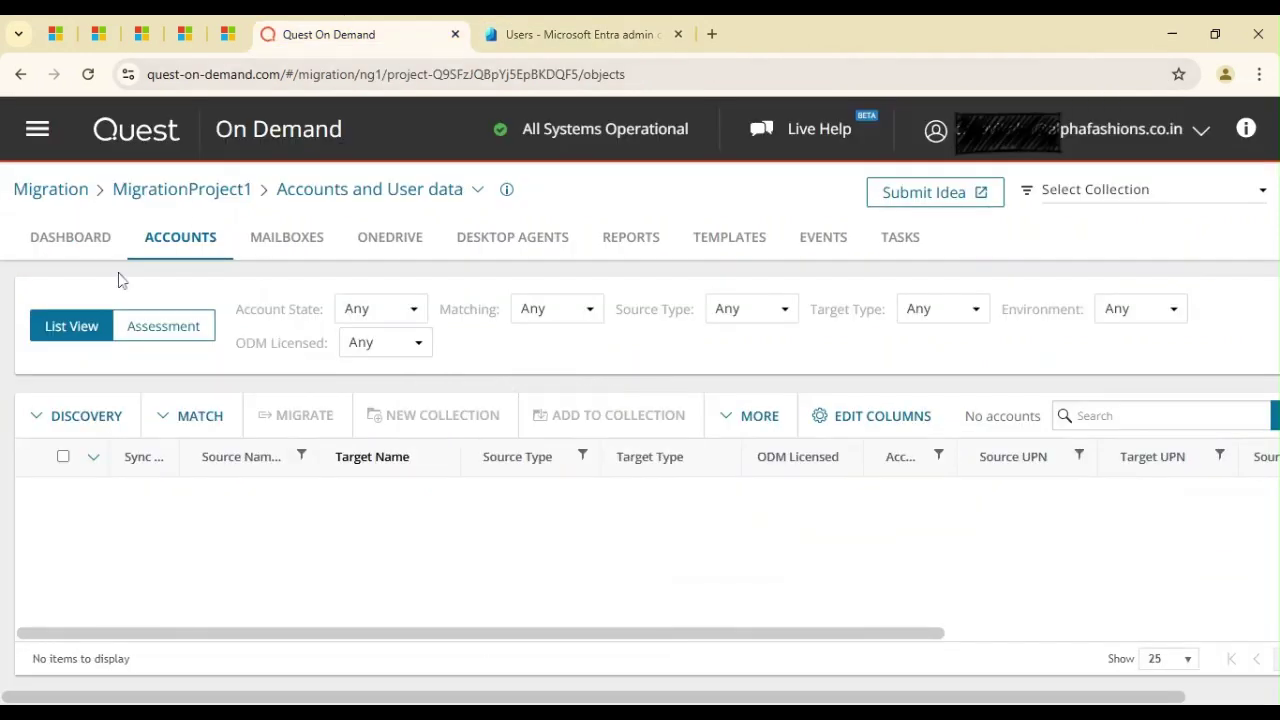
# Create a Discover All task named Account Discovery Task with a notification email on completion, set to run now
pyautogui.click(100, 427)
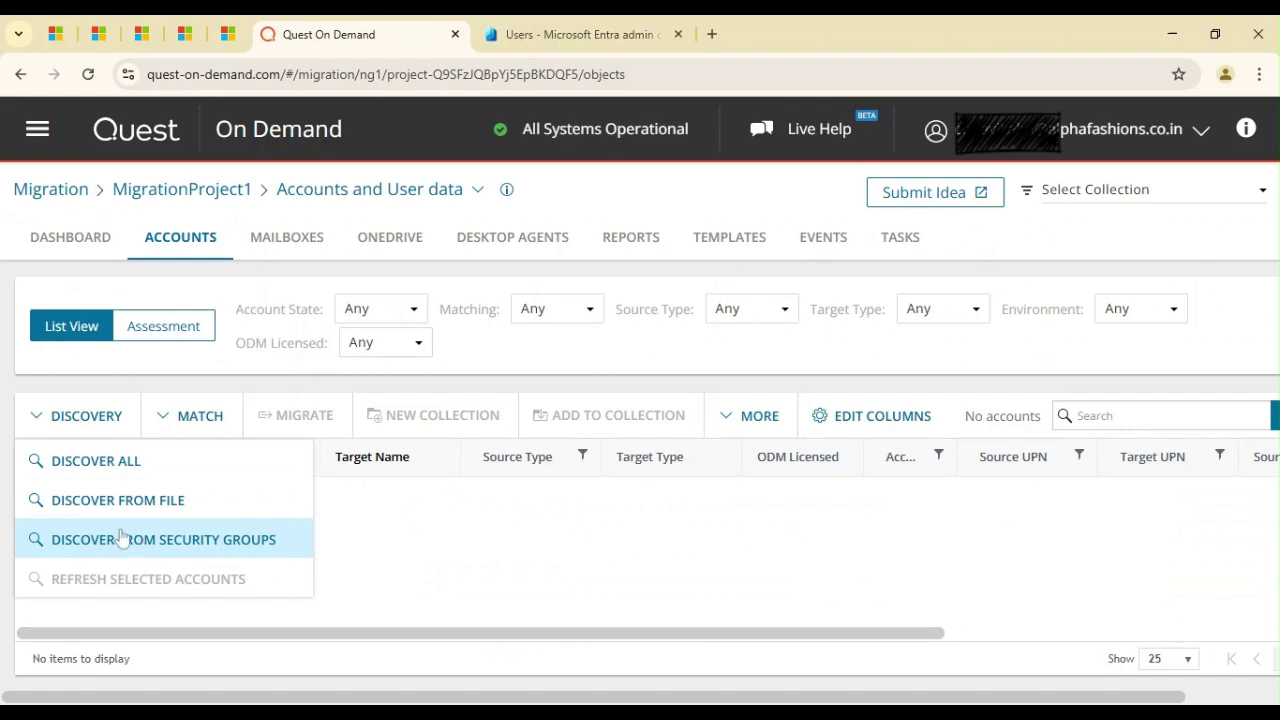
pyautogui.click(94, 470)
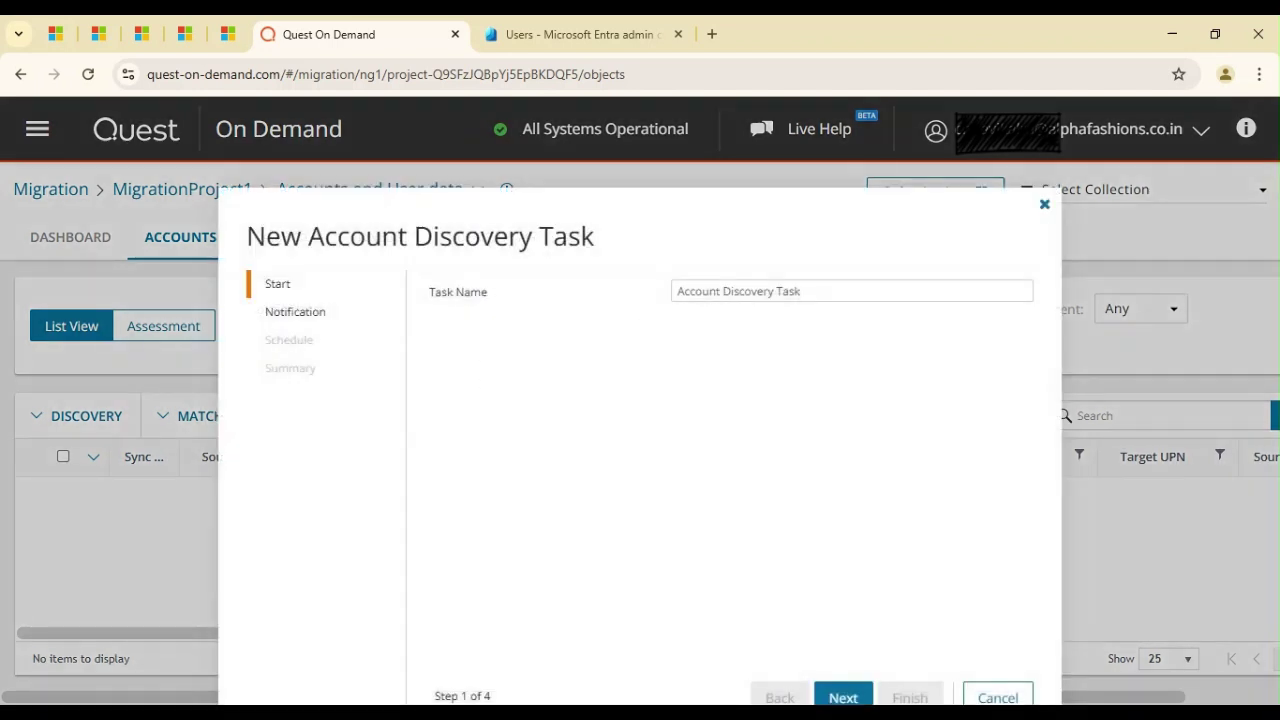
pyautogui.moveTo(800, 291); pyautogui.dragTo(654, 294)
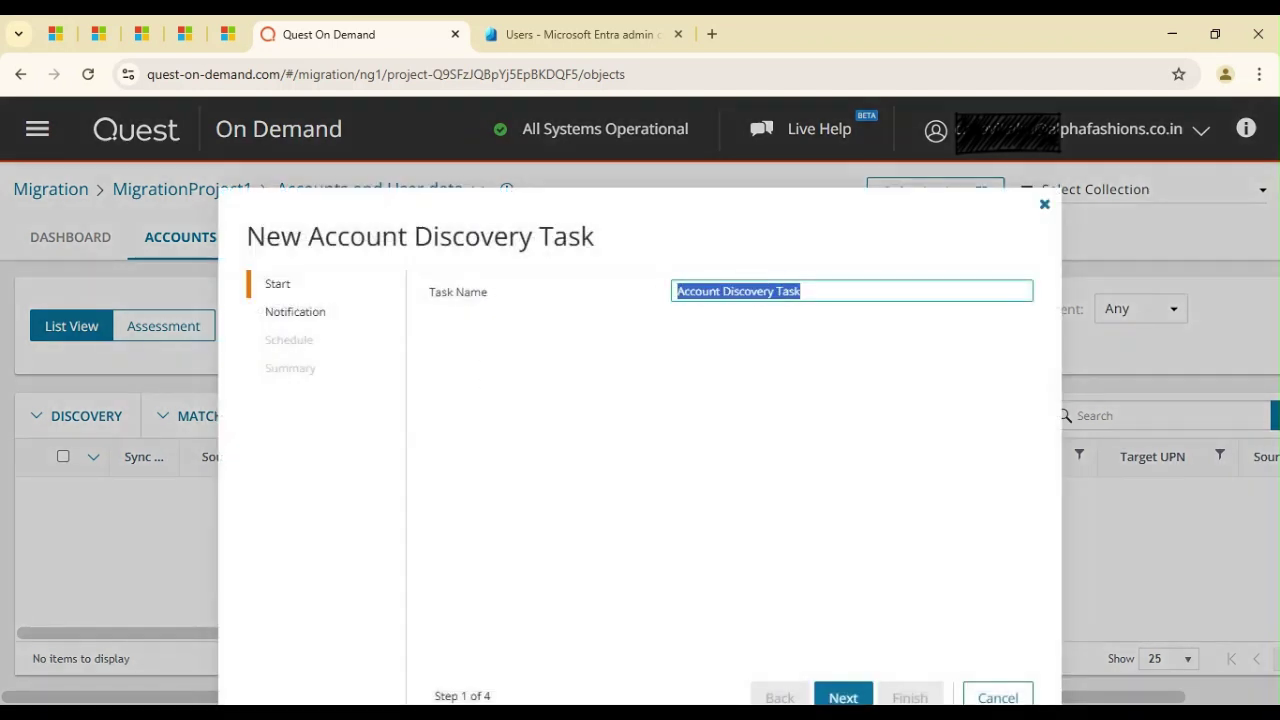
pyautogui.click(843, 697)
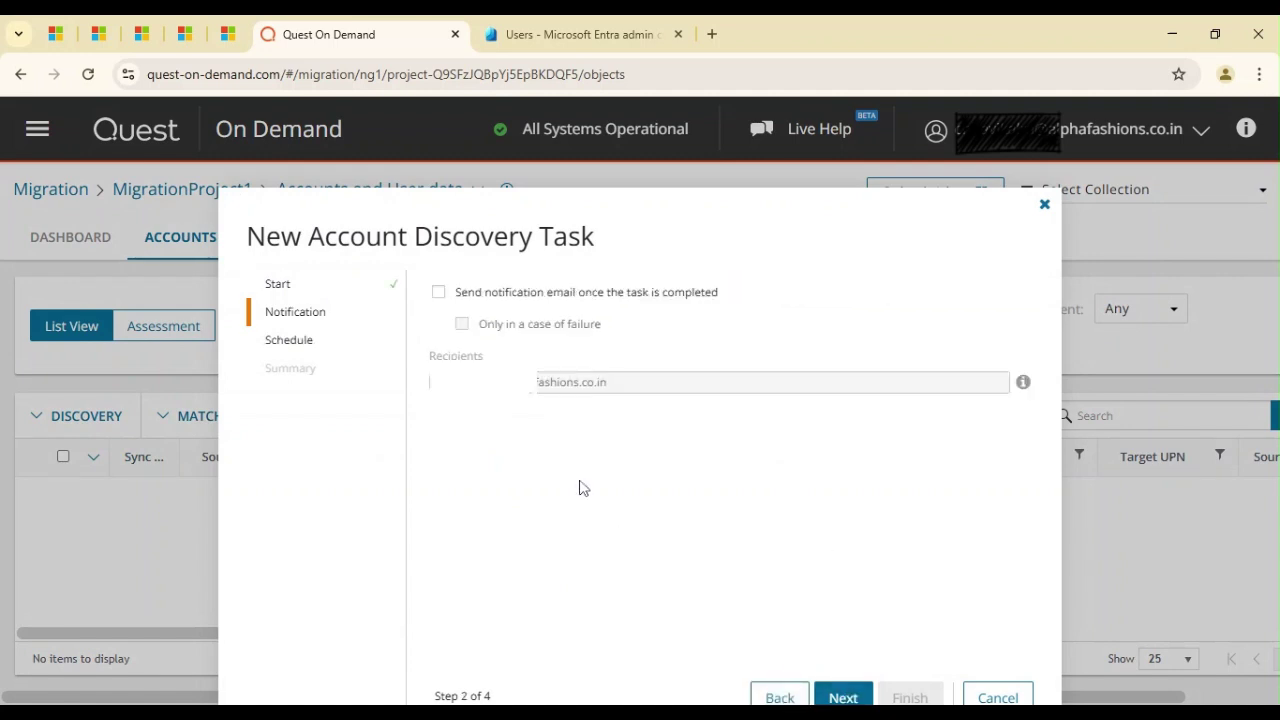
pyautogui.click(439, 296)
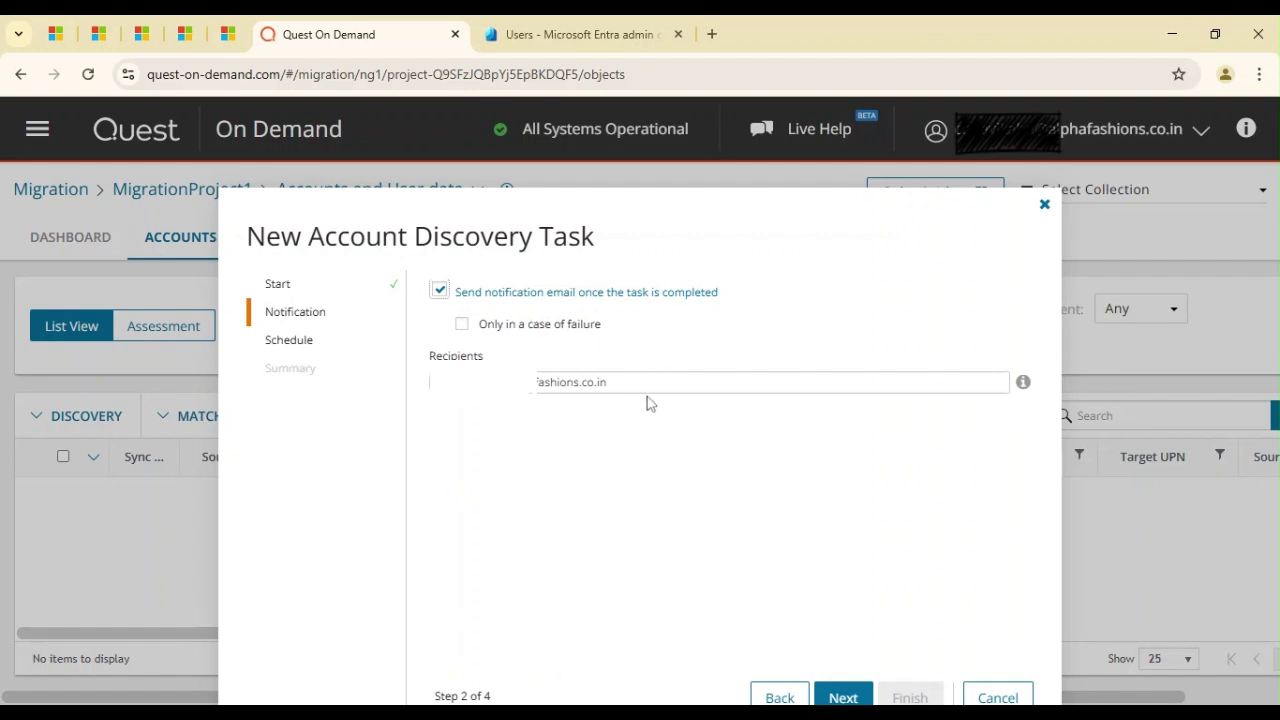
pyautogui.click(843, 697)
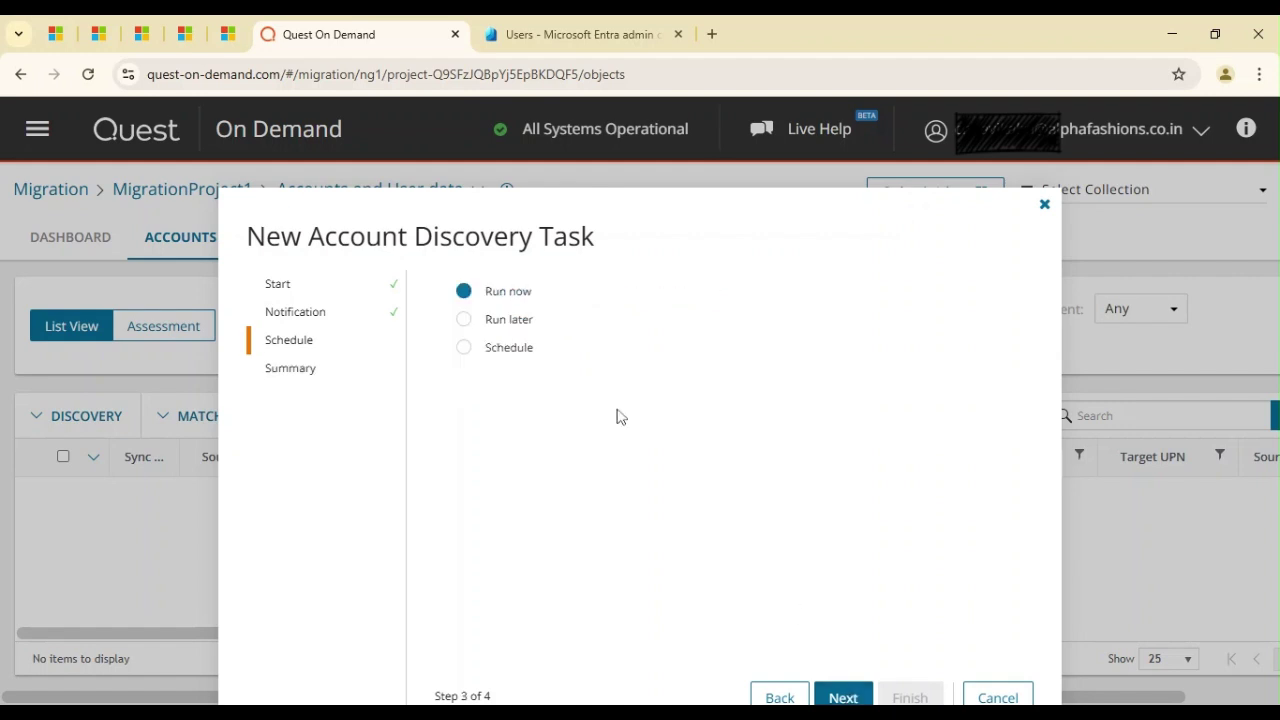
pyautogui.click(853, 695)
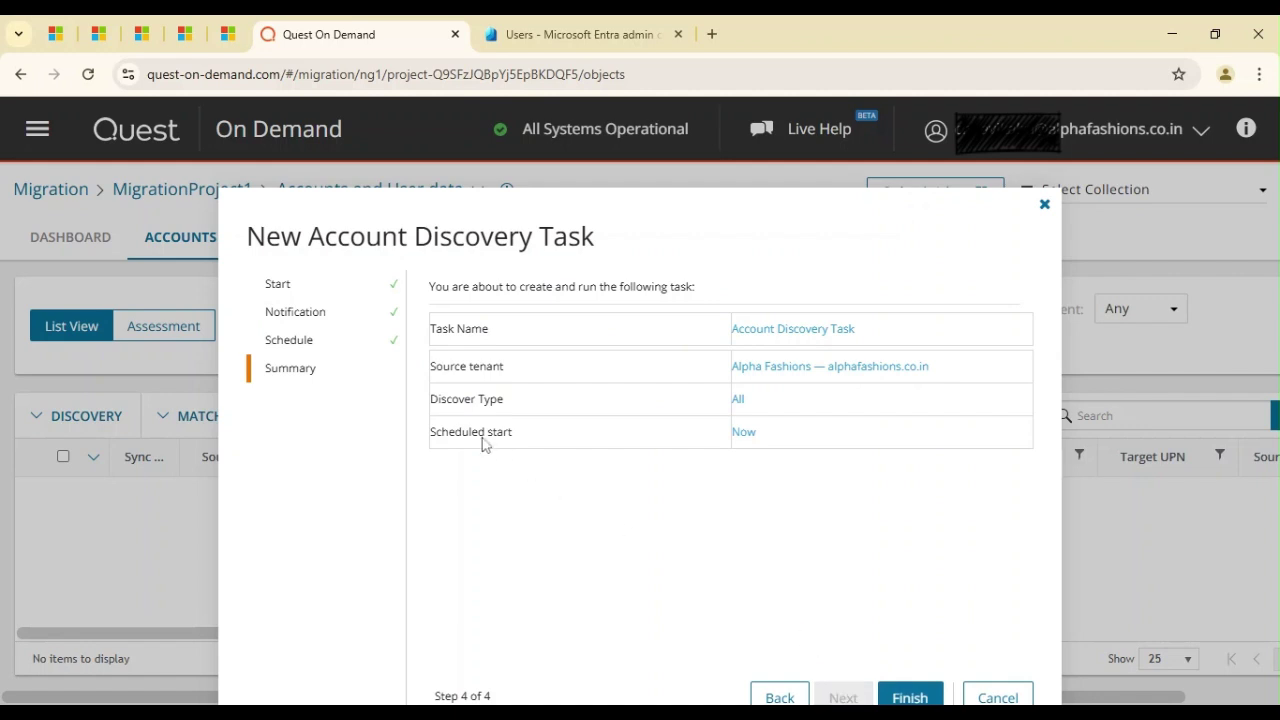
pyautogui.click(910, 696)
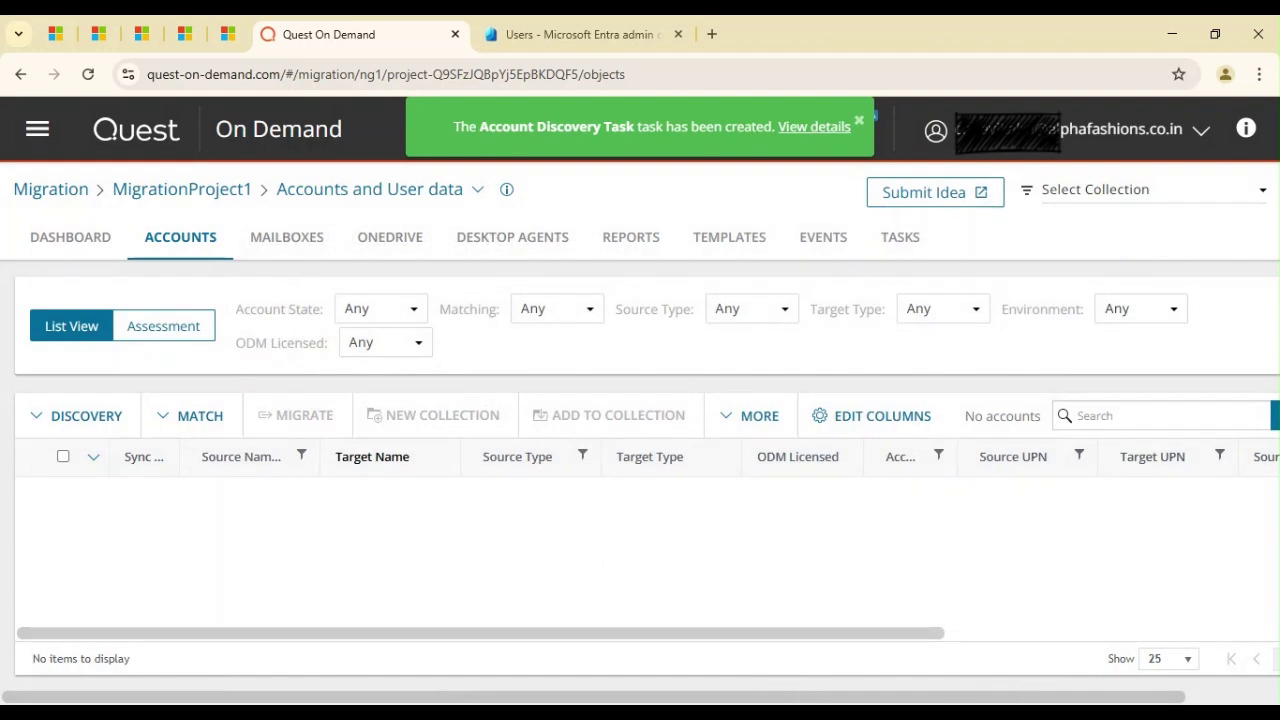
# Show all tasks of the project and examine the details of the Account Discovery Task
pyautogui.click(814, 126)
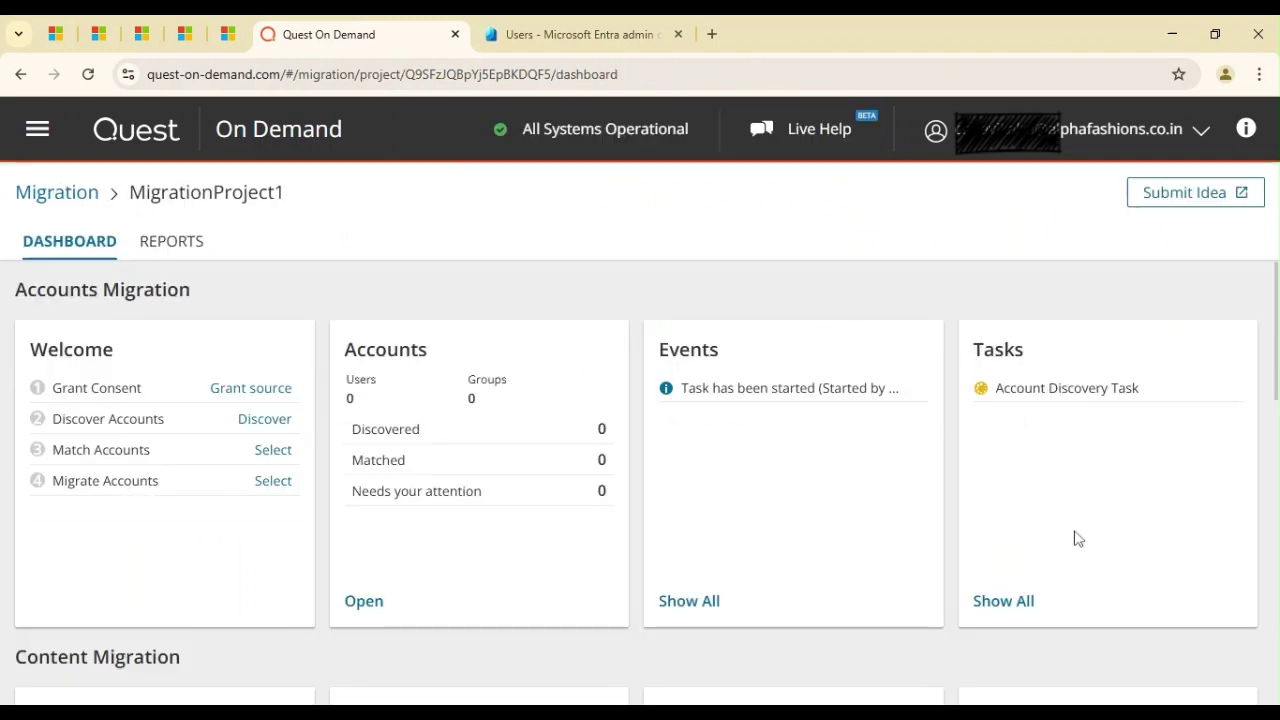
pyautogui.click(1001, 604)
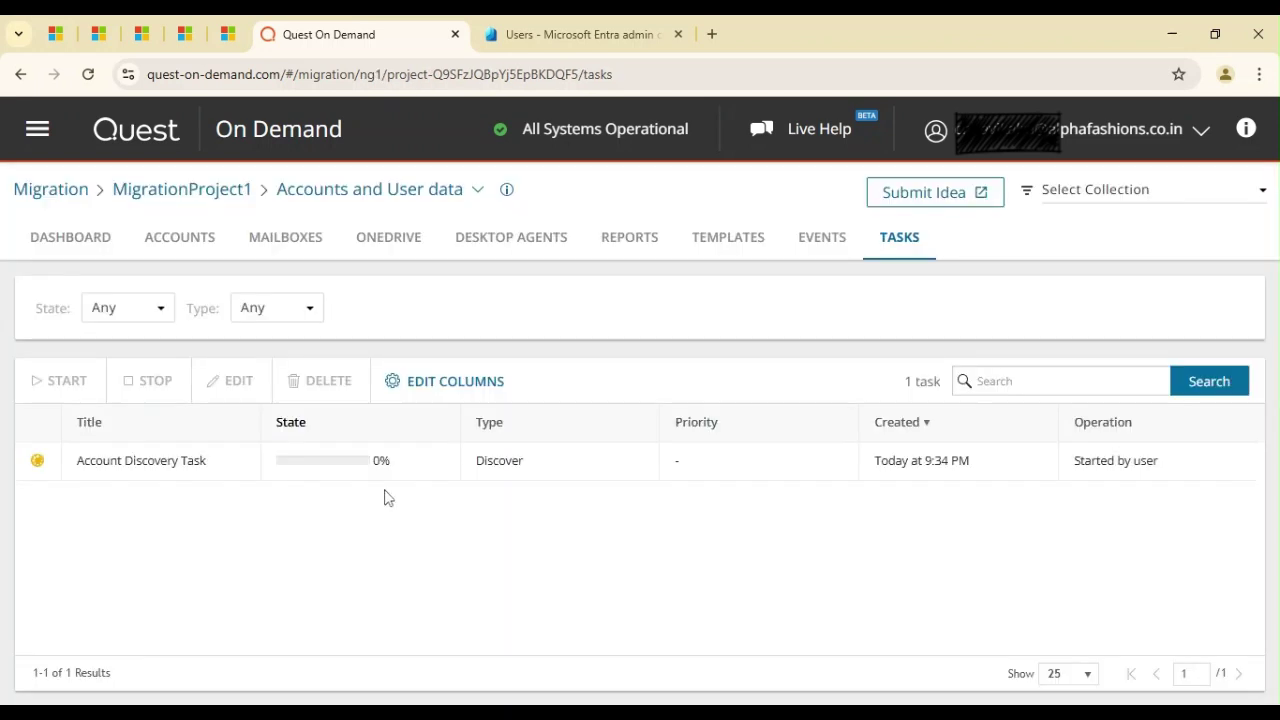
pyautogui.click(100, 474)
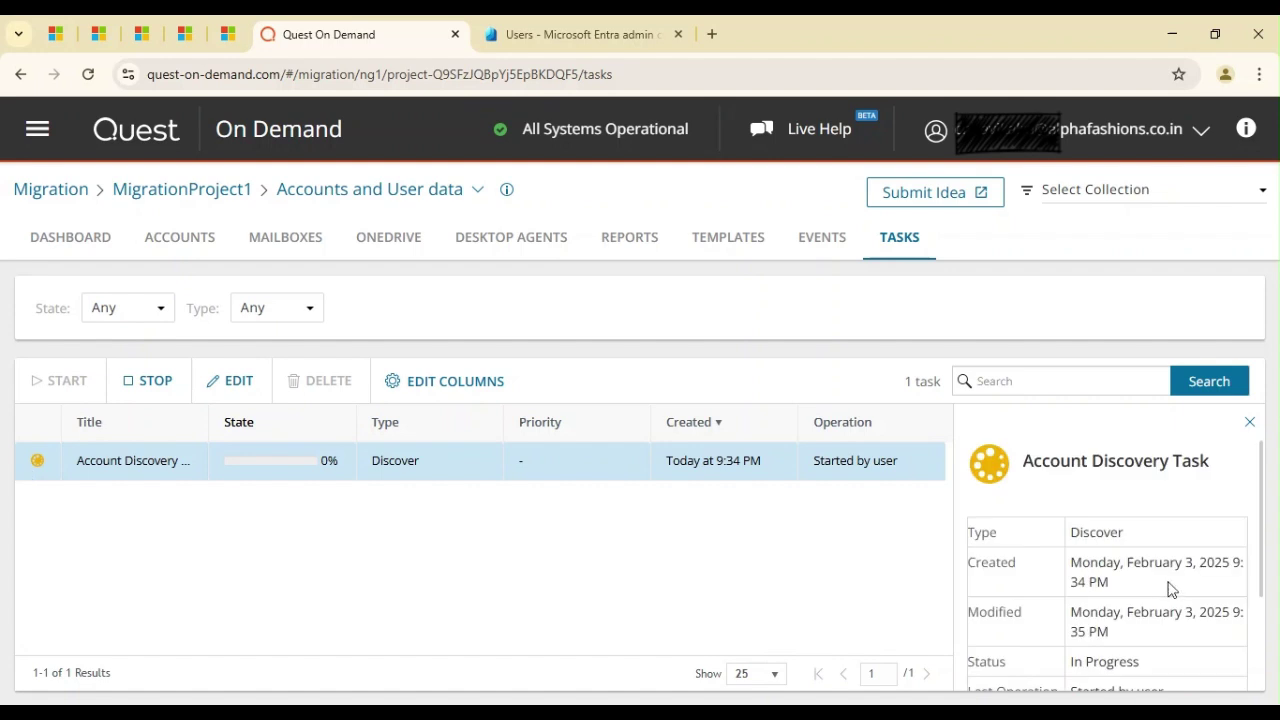
pyautogui.moveTo(1263, 476); pyautogui.dragTo(1263, 606)
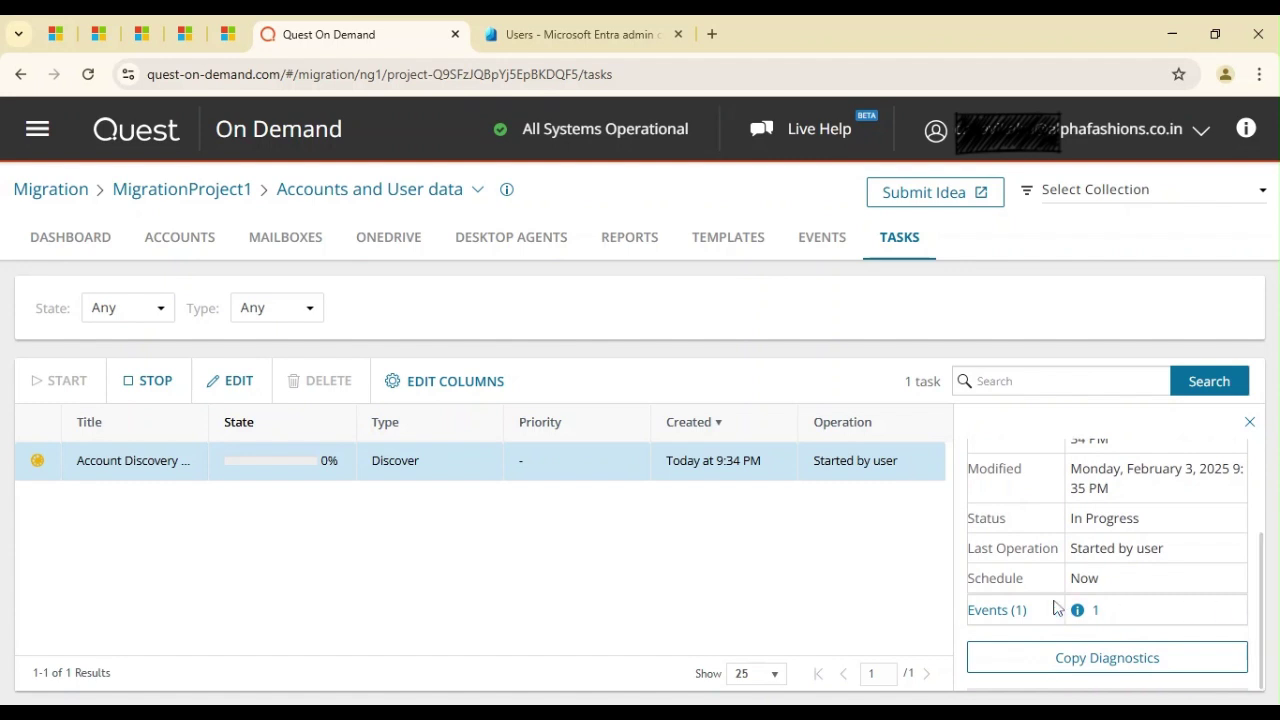
# Examine the details of the discovery task's start event in the project's events, and return to the task list
pyautogui.click(824, 248)
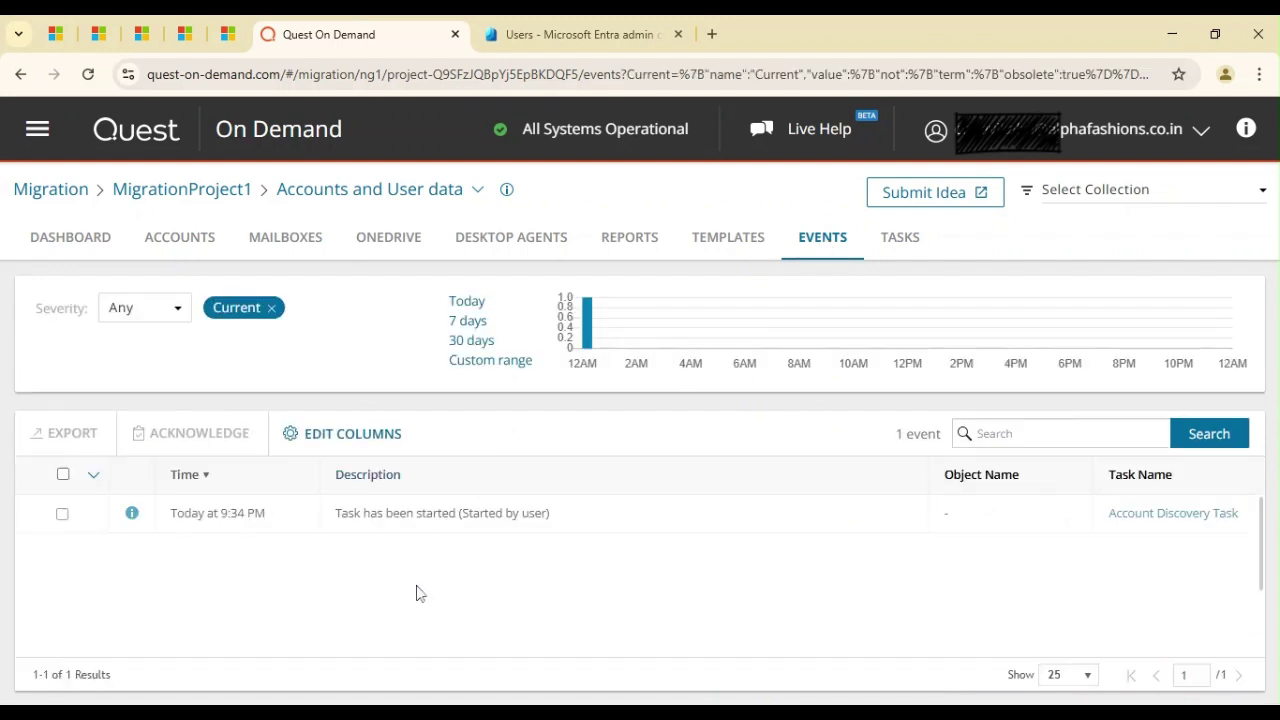
pyautogui.click(420, 513)
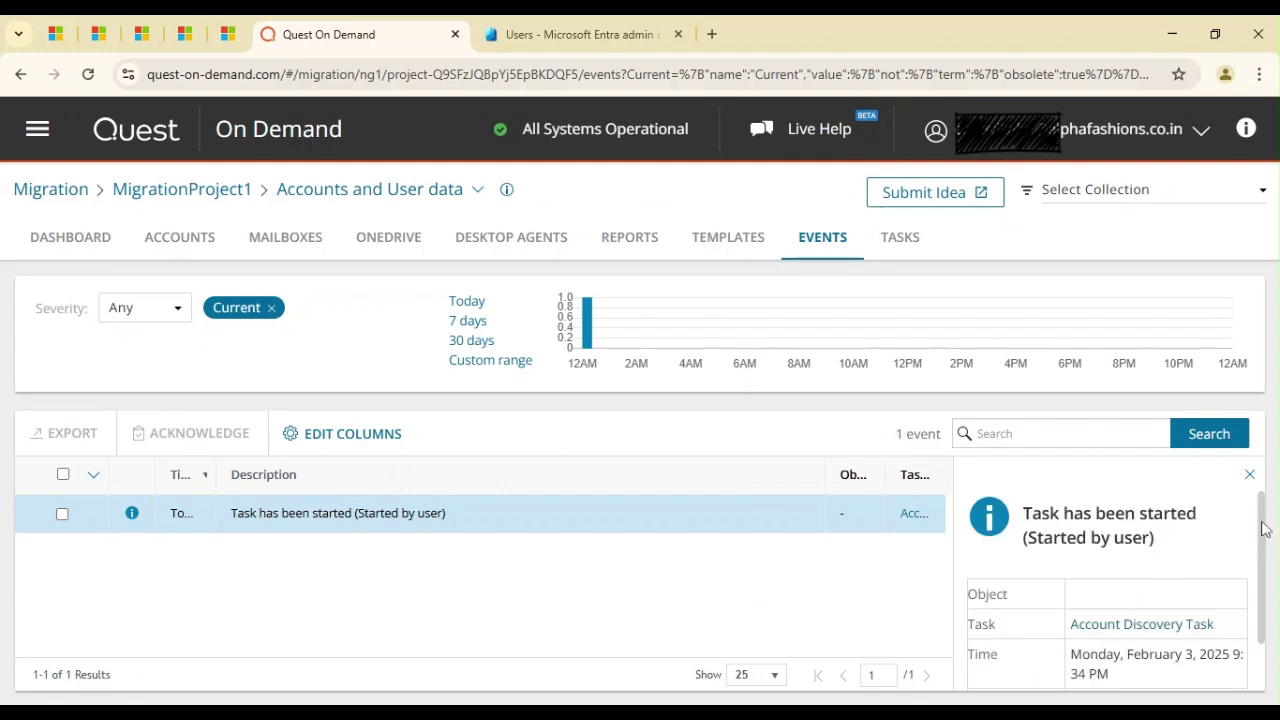
pyautogui.scroll(-1, 1263, 529)
pyautogui.scroll(1, 1263, 529)
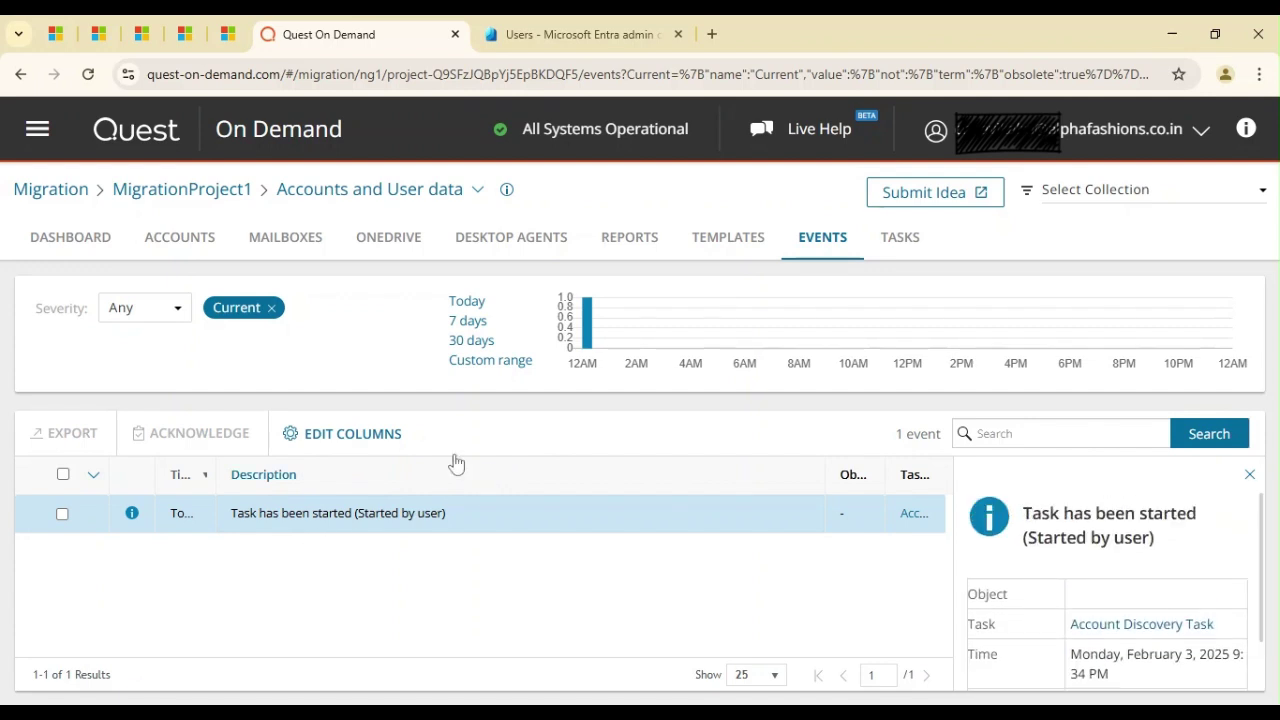
pyautogui.click(912, 251)
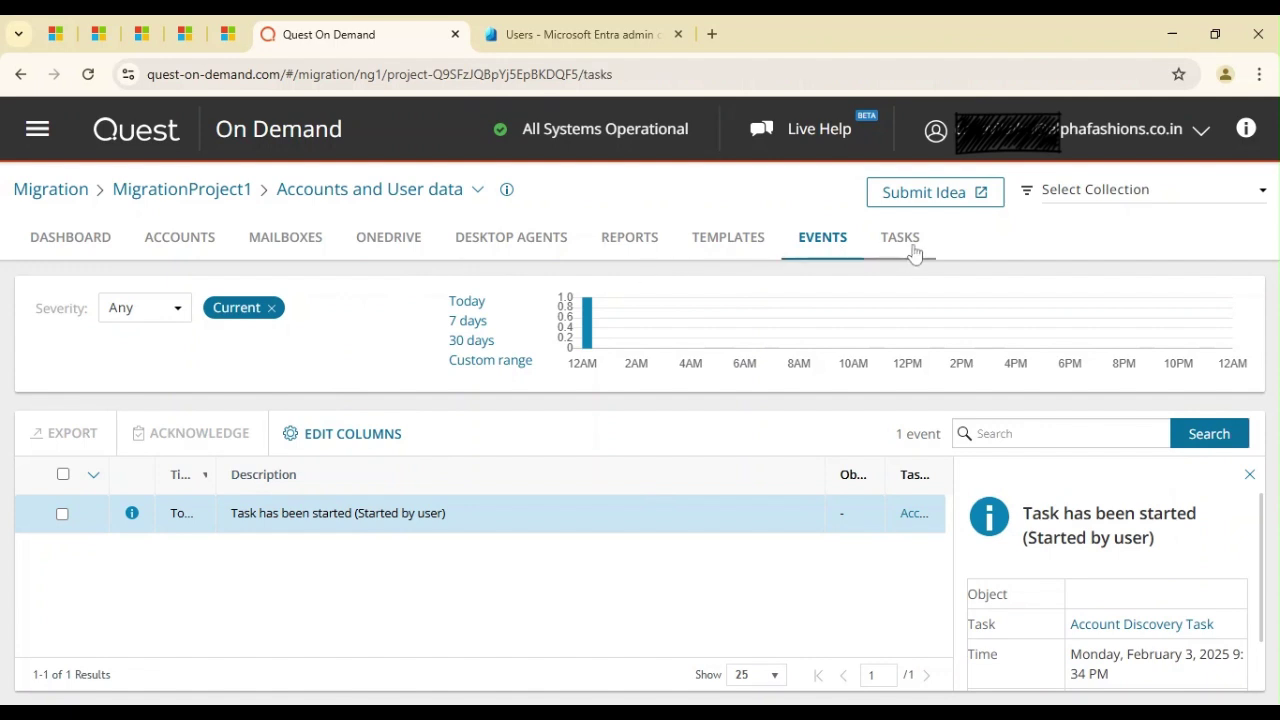